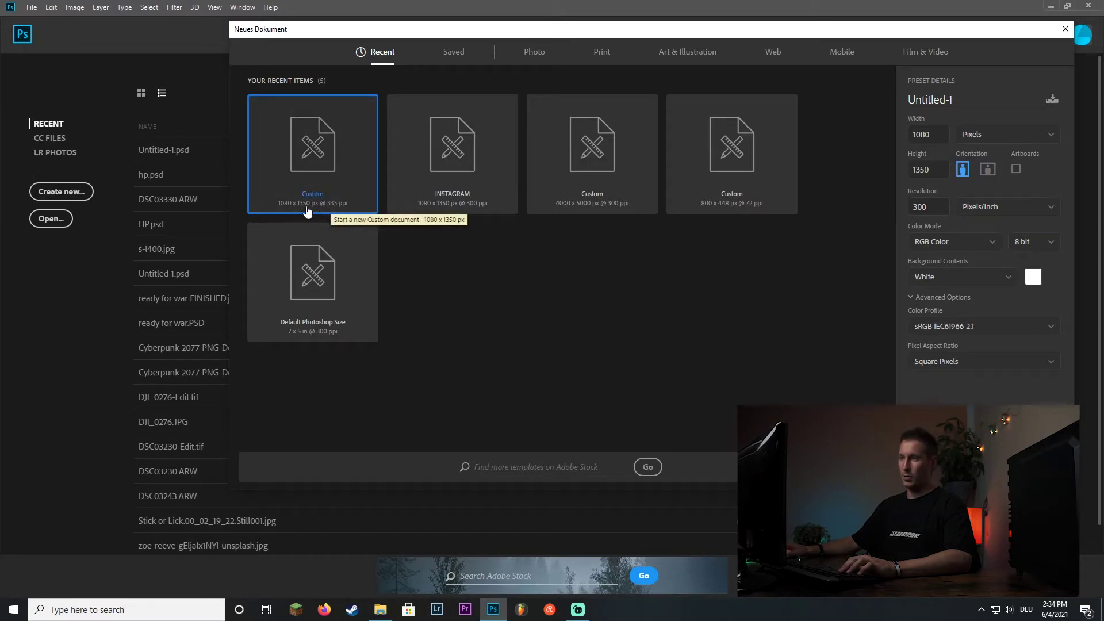
Step: Set the new document to 1080 × 1350 px at 333 ppi and create it
{"action": "left_click", "coordinate": [923, 135]}
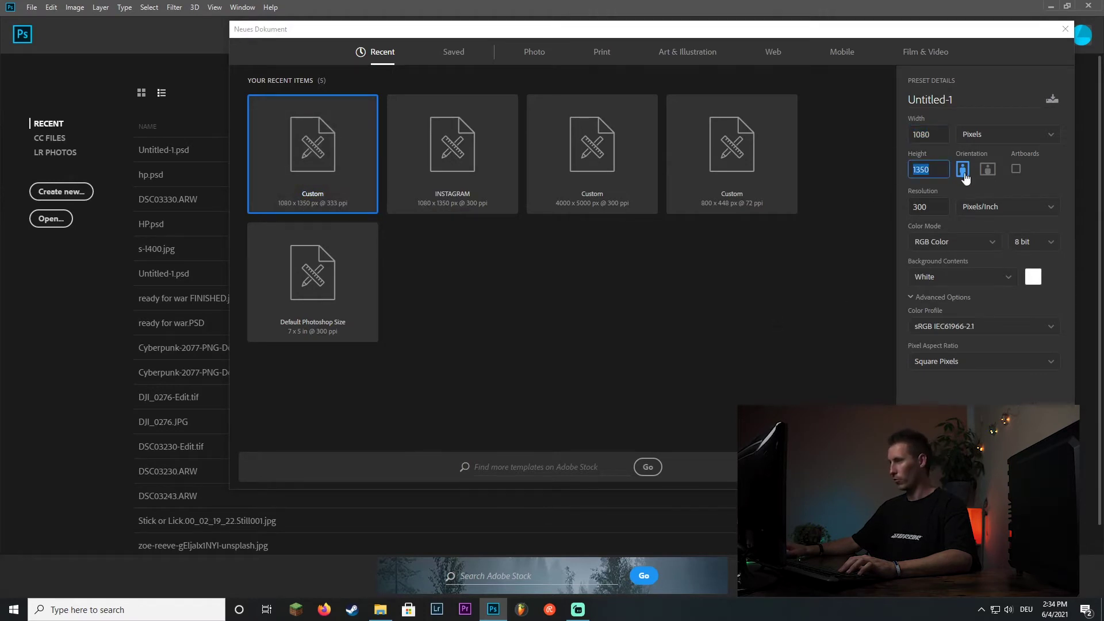
{"action": "left_click", "coordinate": [916, 207]}
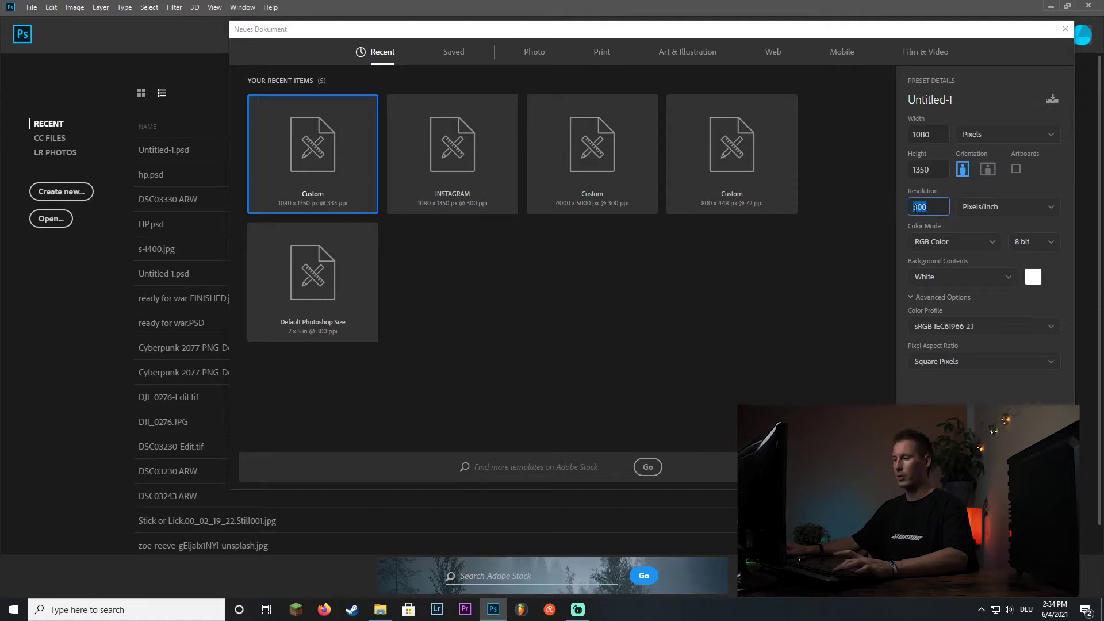
{"action": "type", "text": "300"}
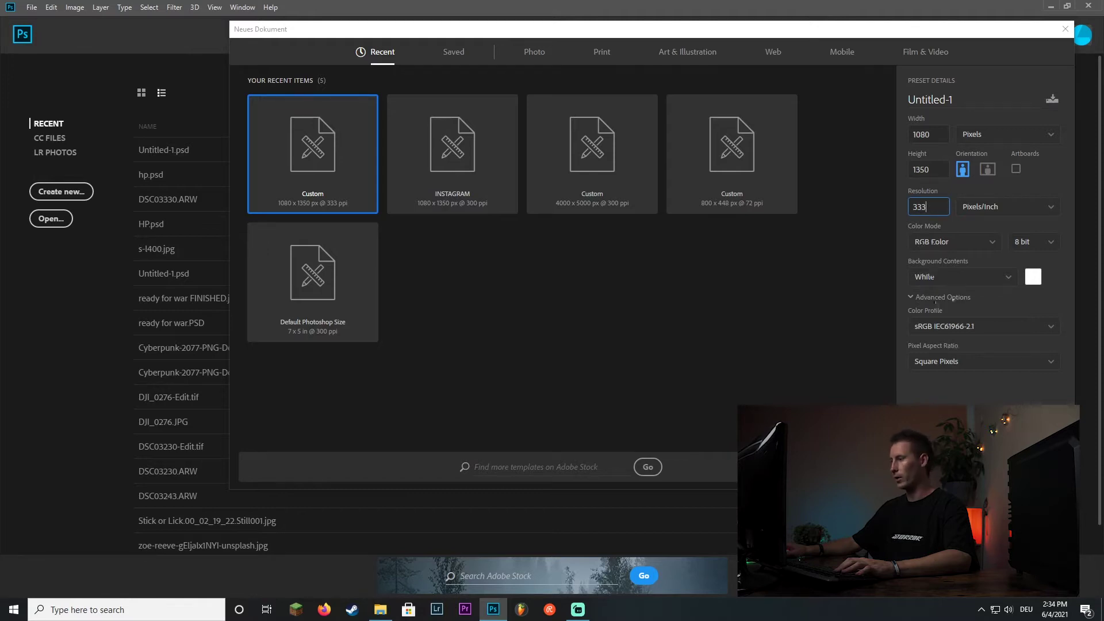
{"action": "left_click", "coordinate": [993, 469]}
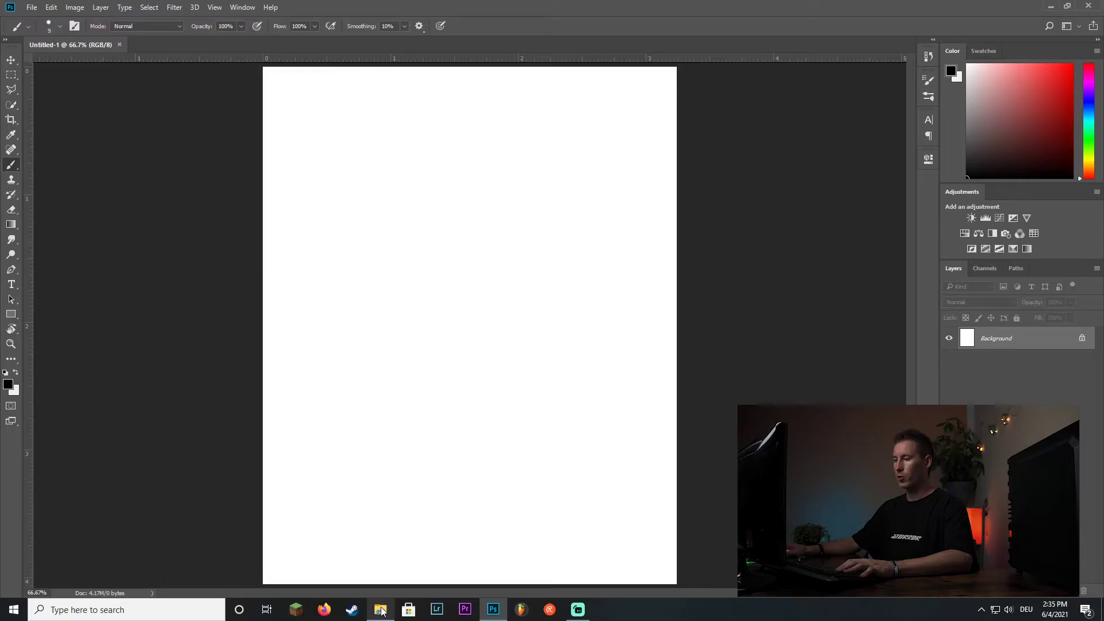
Step: Place the mountain lake photo as a layer, scaled up and positioned to cover the canvas
{"action": "left_click", "coordinate": [381, 615]}
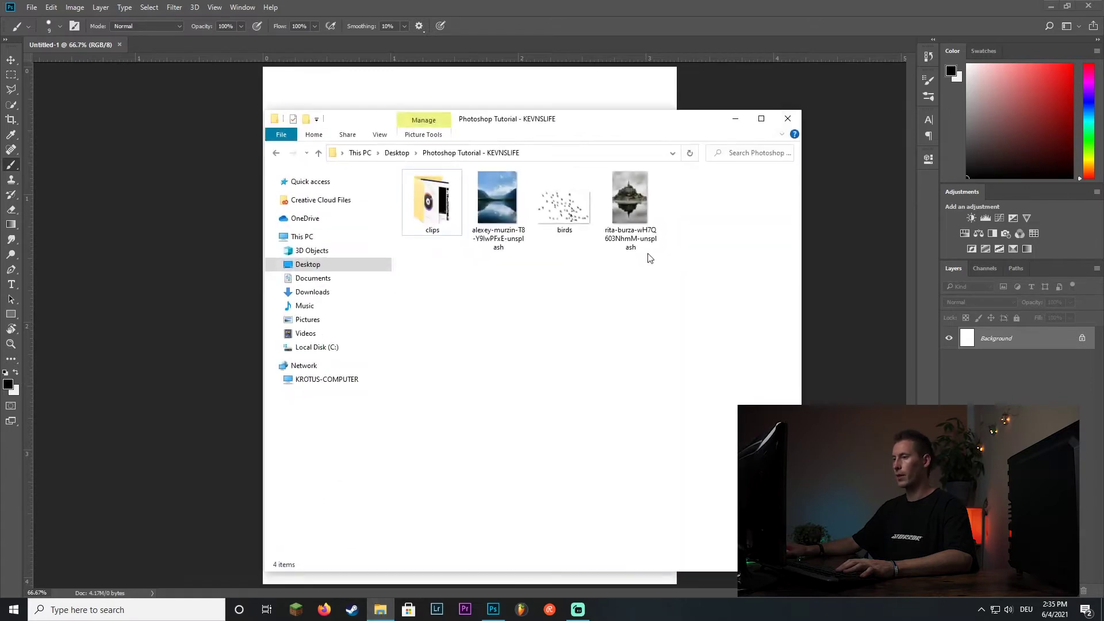
{"action": "mouse_move", "coordinate": [683, 294]}
{"action": "left_mouse_down"}
{"action": "mouse_move", "coordinate": [498, 208]}
{"action": "mouse_move", "coordinate": [240, 233]}
{"action": "left_mouse_up"}
{"action": "left_click", "coordinate": [639, 314]}
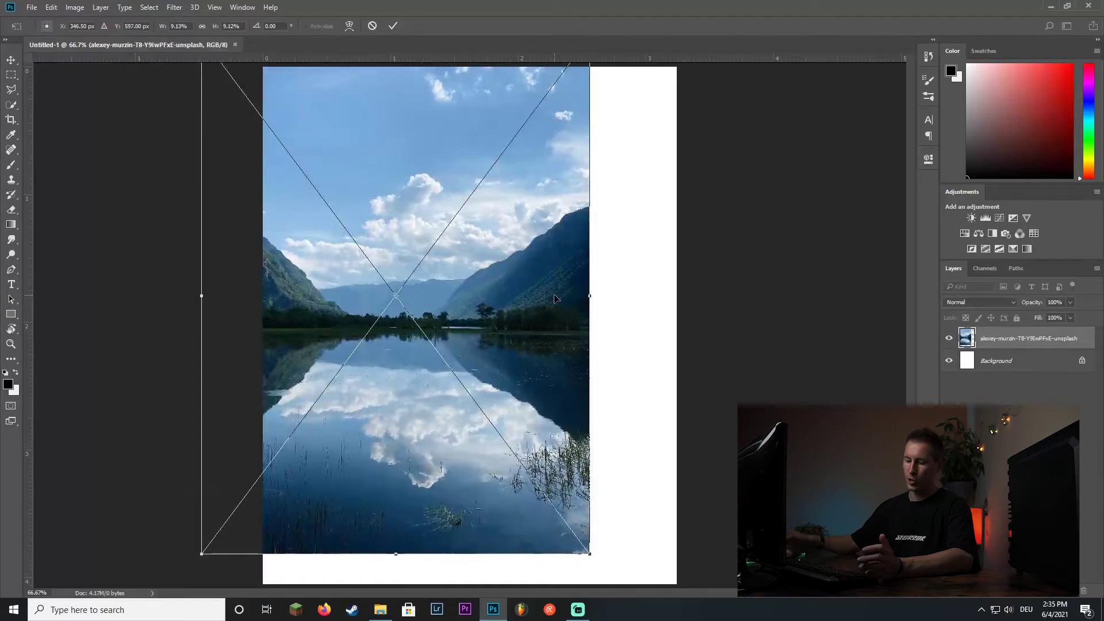
{"action": "key", "text": "ctrl+minus"}
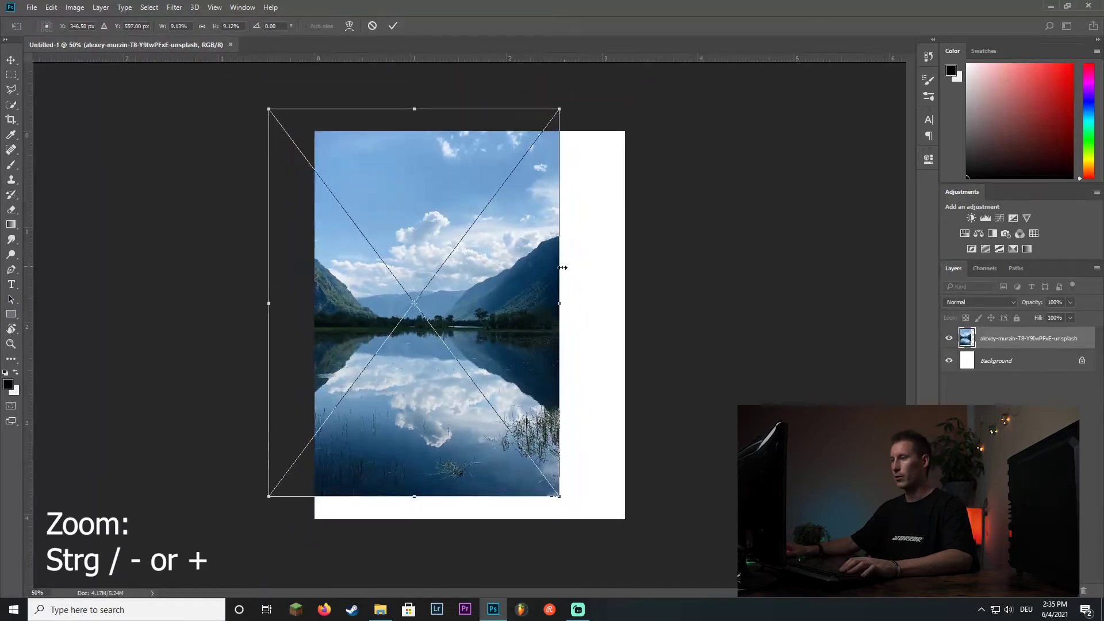
{"action": "left_click_drag", "start_coordinate": [552, 267], "coordinate": [598, 290]}
{"action": "left_click_drag", "start_coordinate": [605, 131], "coordinate": [649, 98]}
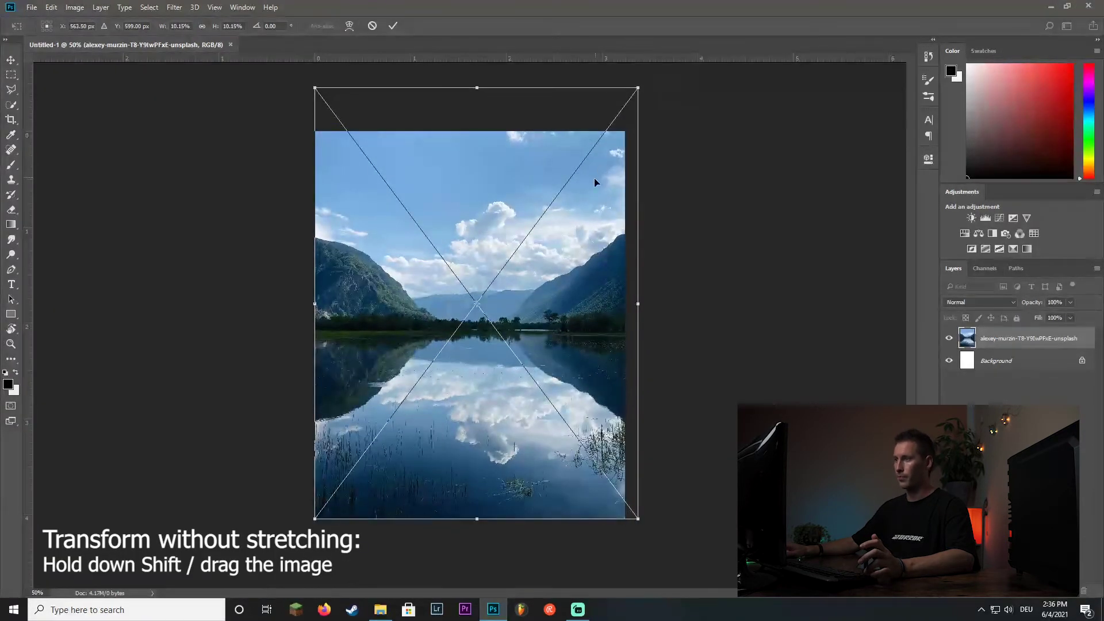
{"action": "left_click_drag", "start_coordinate": [579, 204], "coordinate": [578, 206]}
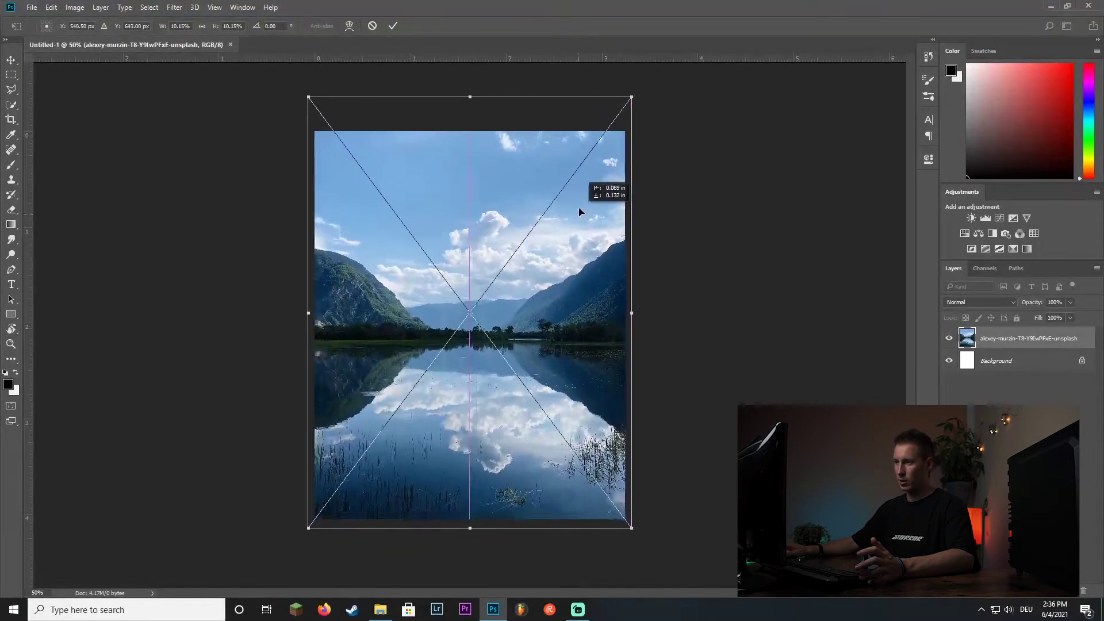
{"action": "left_click_drag", "start_coordinate": [578, 207], "coordinate": [584, 224]}
Step: Commit the lake photo's placement and delete the white Background layer
{"action": "key", "text": "Return"}
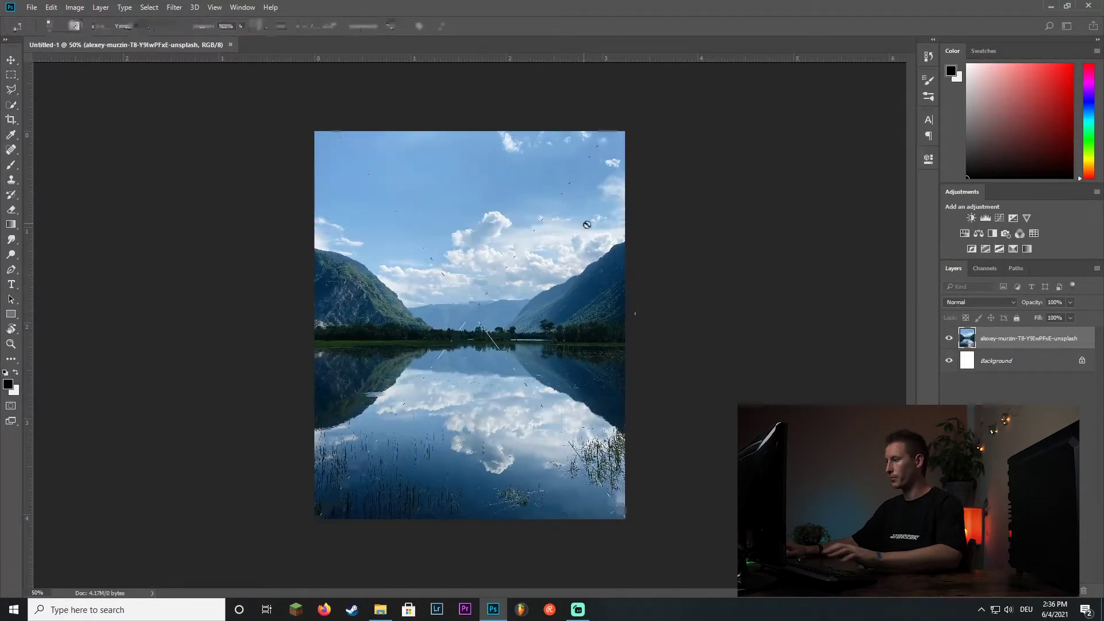
{"action": "key", "text": "b"}
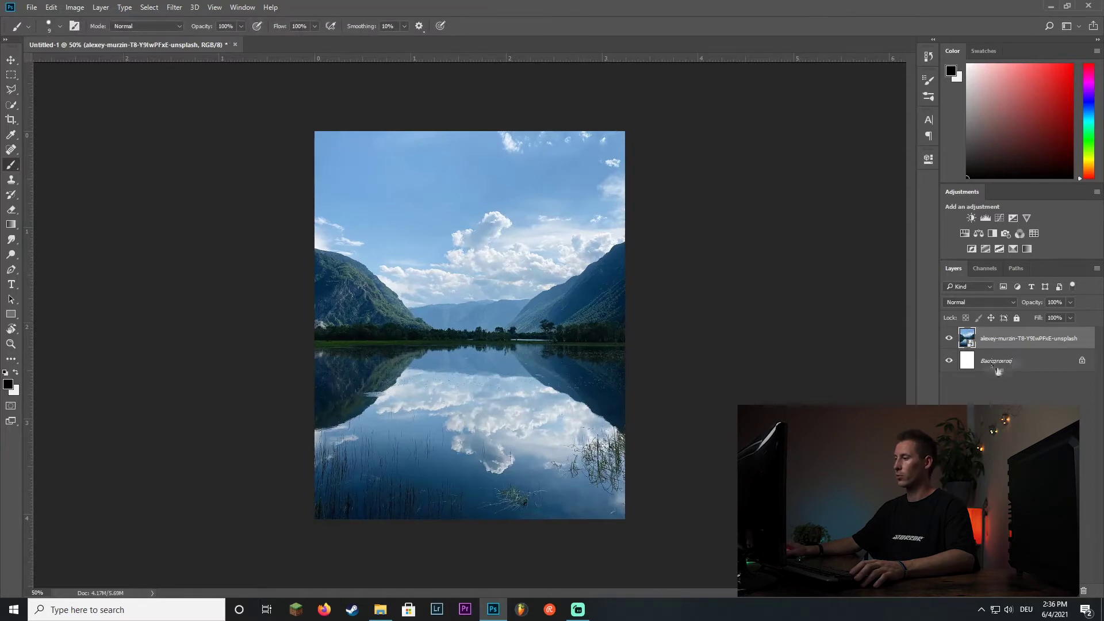
{"action": "left_click", "coordinate": [1010, 362]}
{"action": "key", "text": "Delete"}
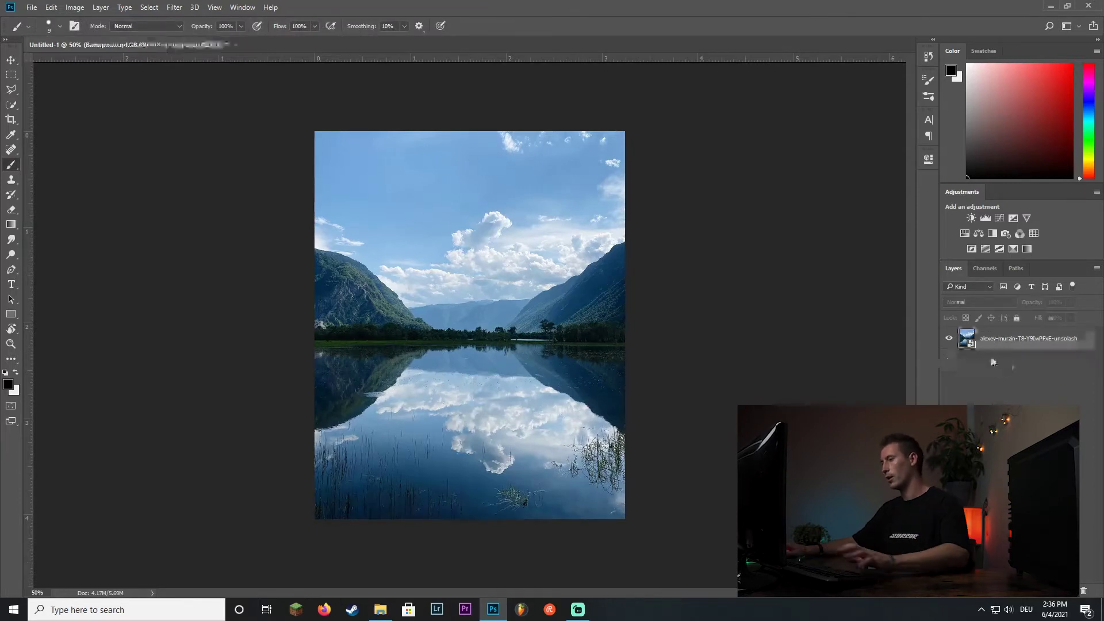
Step: Place the Mont Saint-Michel photo, aligning it over the lake at 73% opacity
{"action": "left_click", "coordinate": [381, 609]}
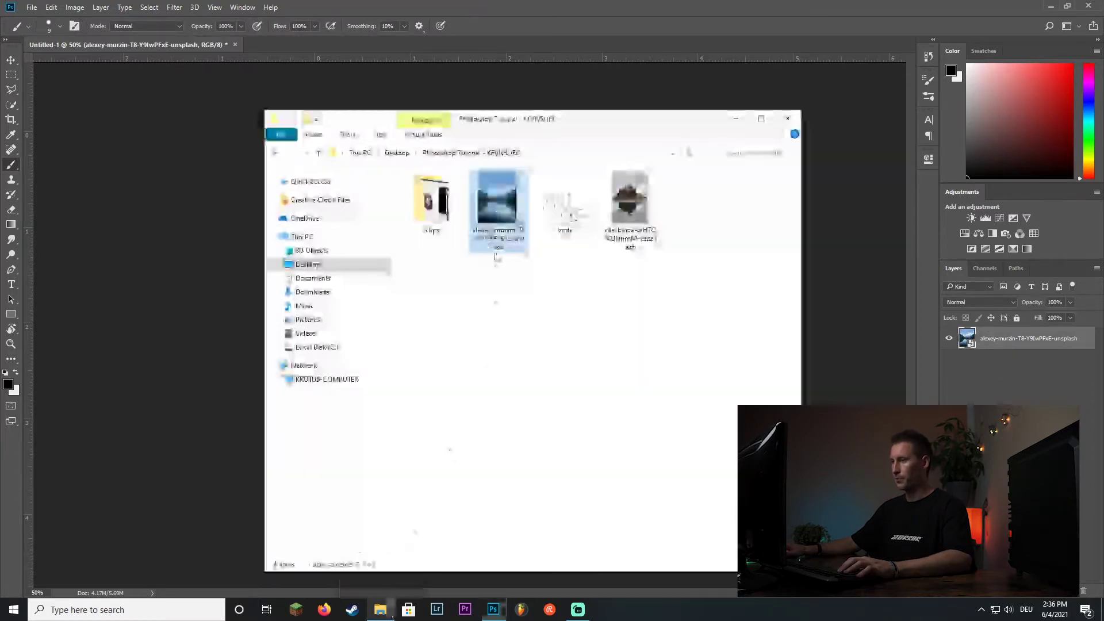
{"action": "left_click", "coordinate": [640, 216]}
{"action": "left_click_drag", "start_coordinate": [640, 216], "coordinate": [232, 263]}
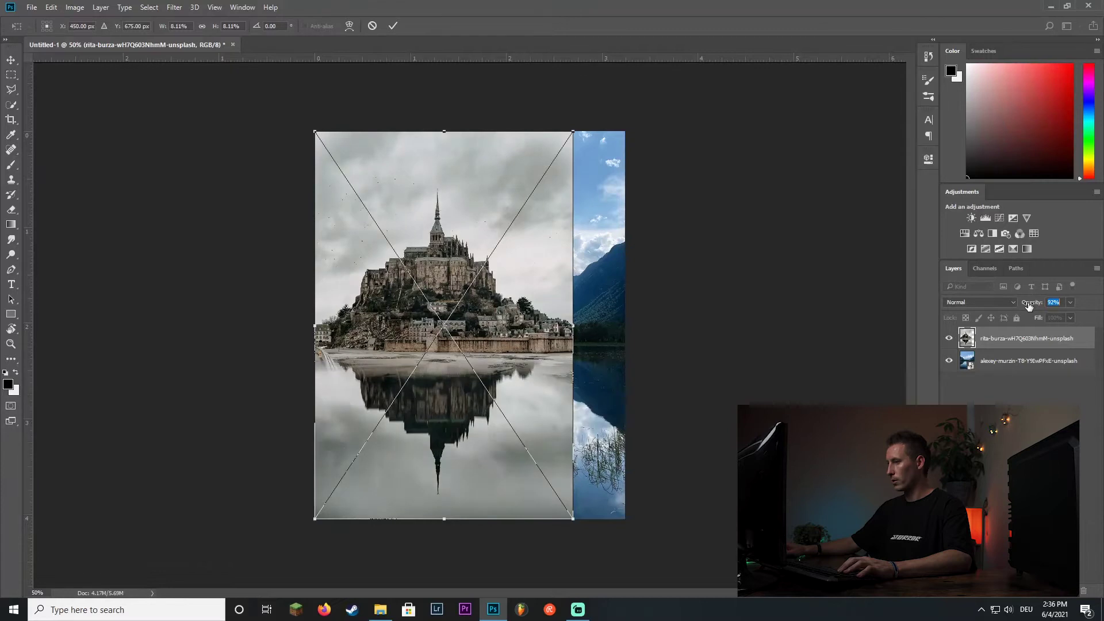
{"action": "left_click_drag", "start_coordinate": [1027, 306], "coordinate": [1018, 304]}
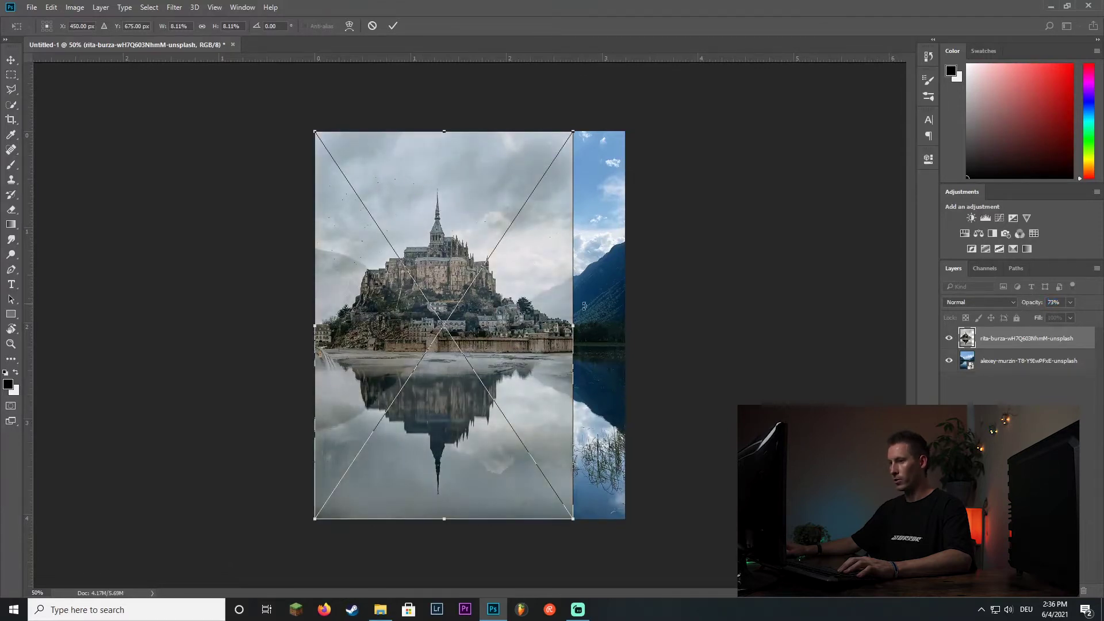
{"action": "left_click_drag", "start_coordinate": [501, 345], "coordinate": [534, 347]}
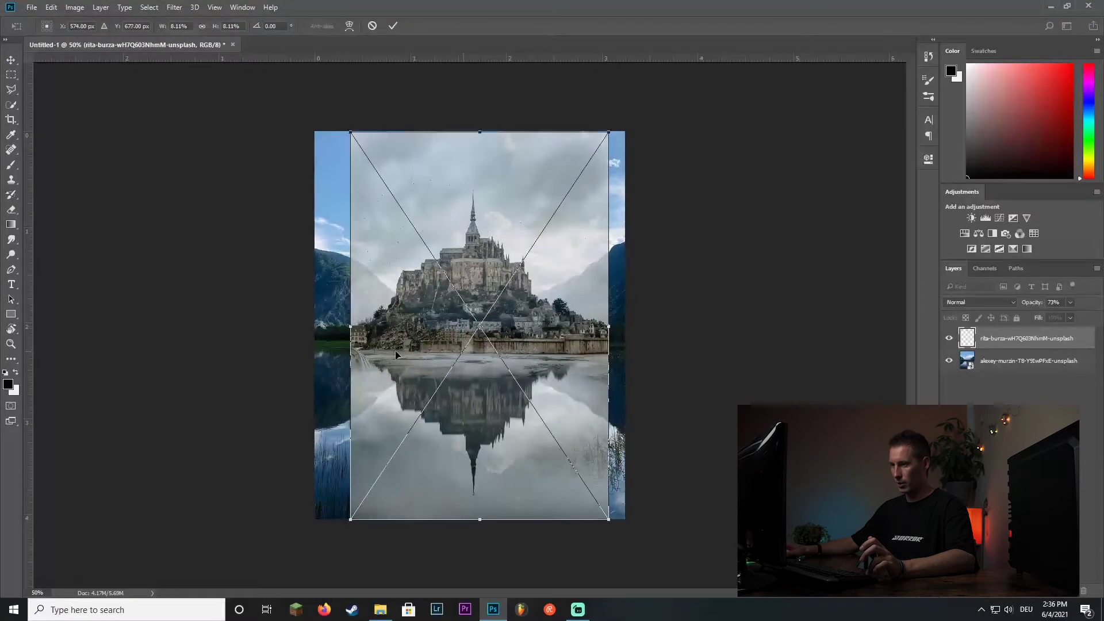
{"action": "left_click_drag", "start_coordinate": [528, 345], "coordinate": [528, 339]}
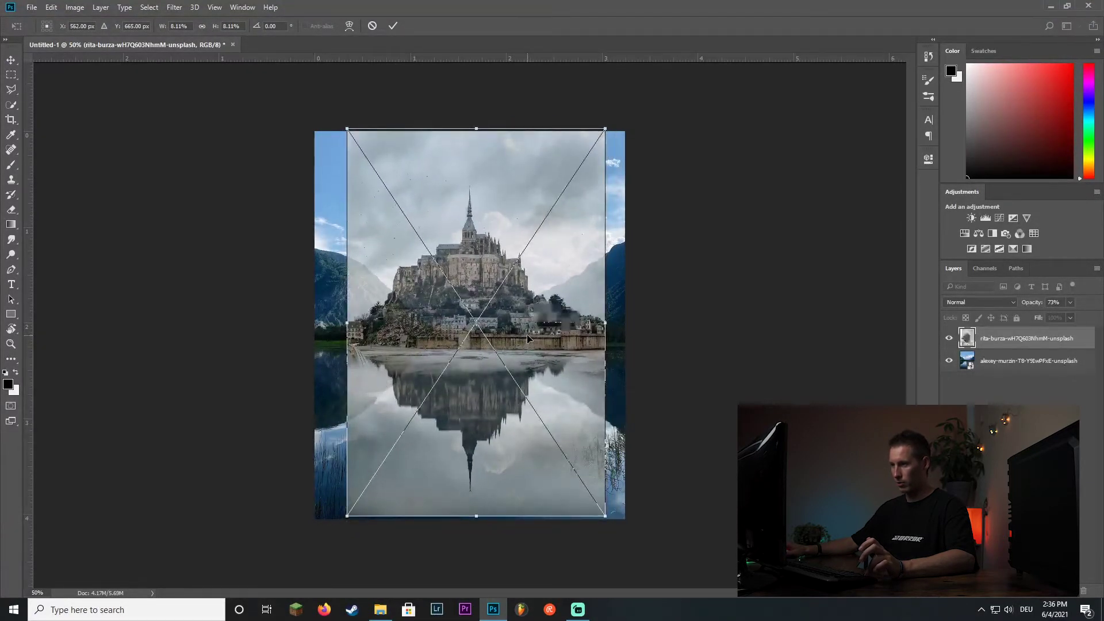
{"action": "key", "text": "Return"}
{"action": "key", "text": "b"}
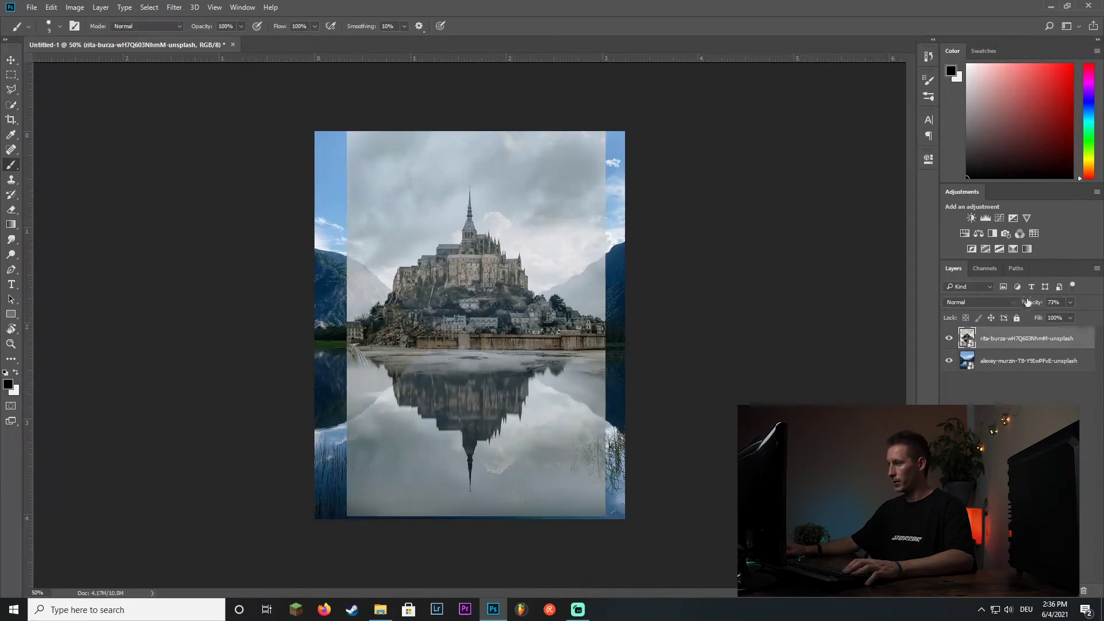
{"action": "key", "text": "ctrl+plus"}
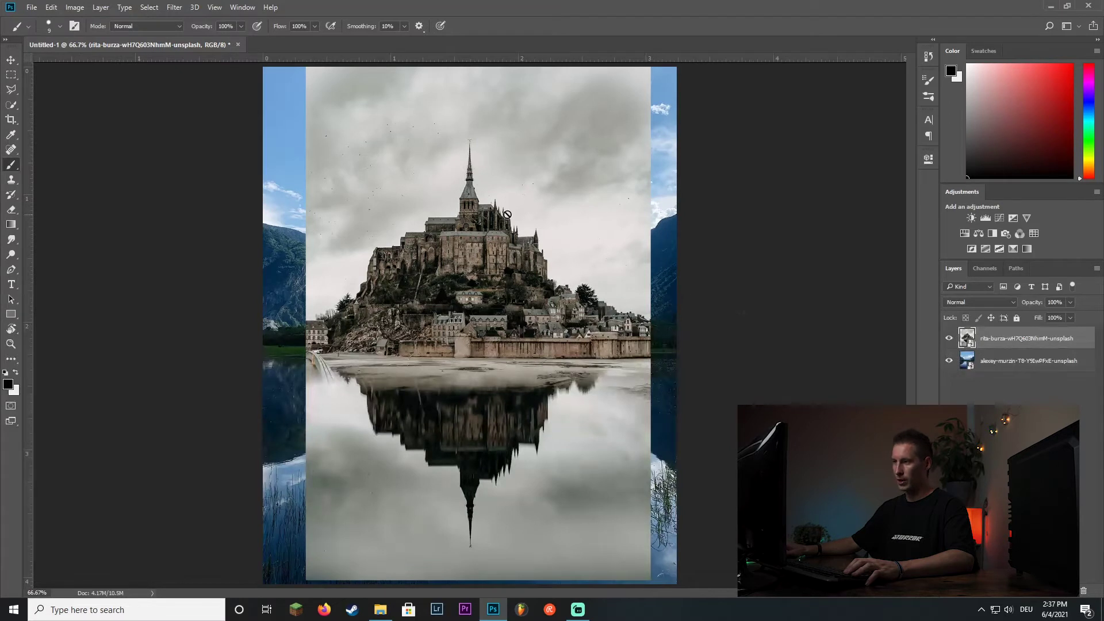
Step: Try outlining the castle with the Polygonal Lasso, then cancel it
{"action": "left_click", "coordinate": [11, 92]}
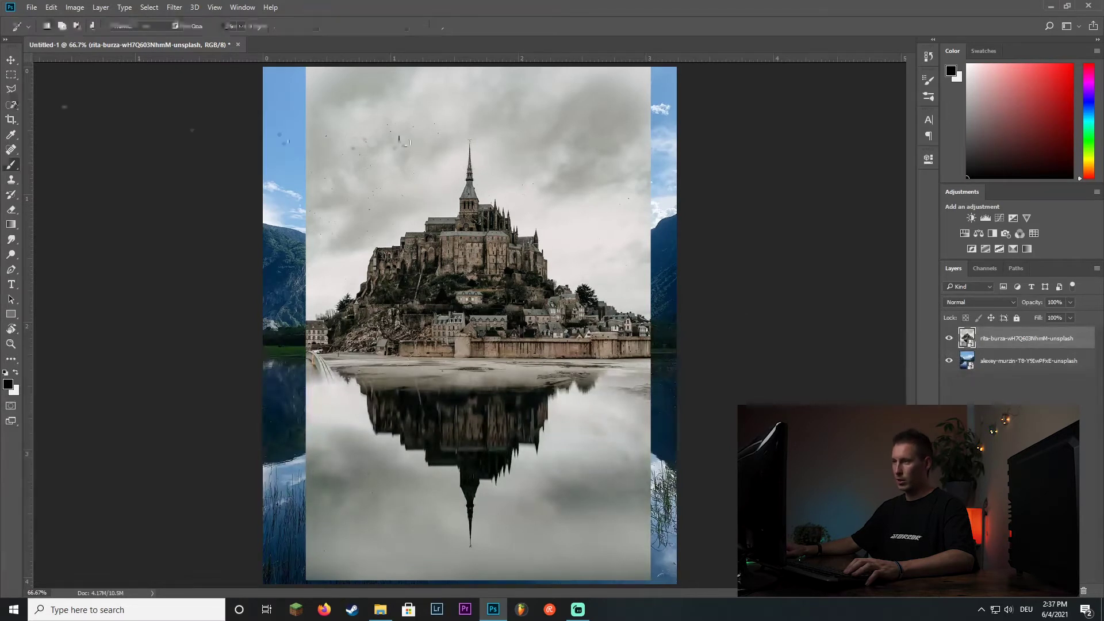
{"action": "left_click", "coordinate": [399, 136]}
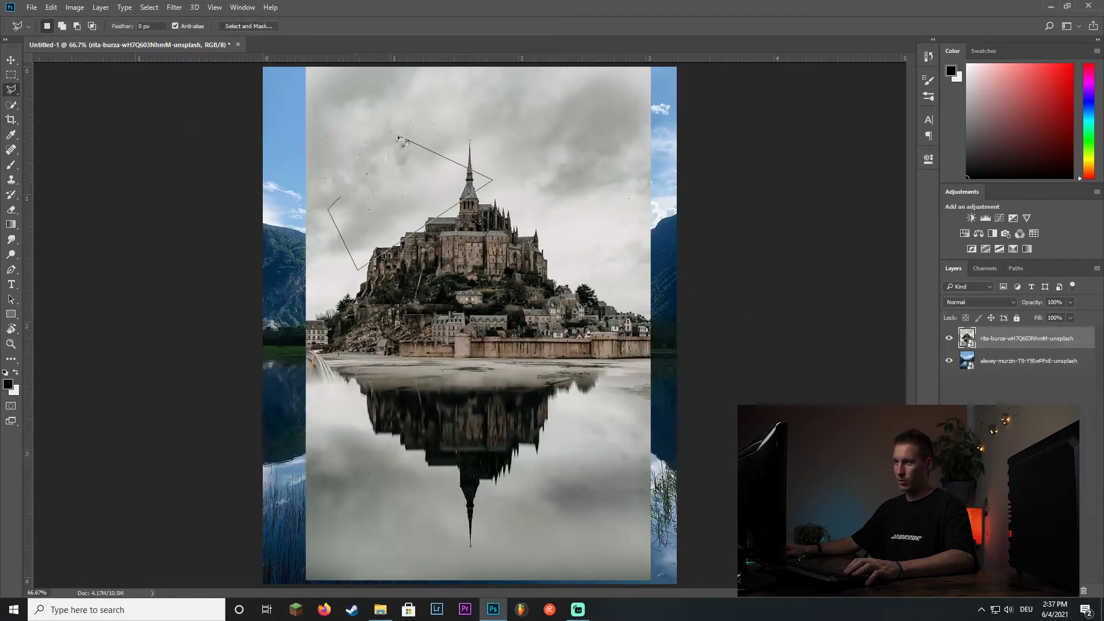
{"action": "right_click", "coordinate": [396, 199]}
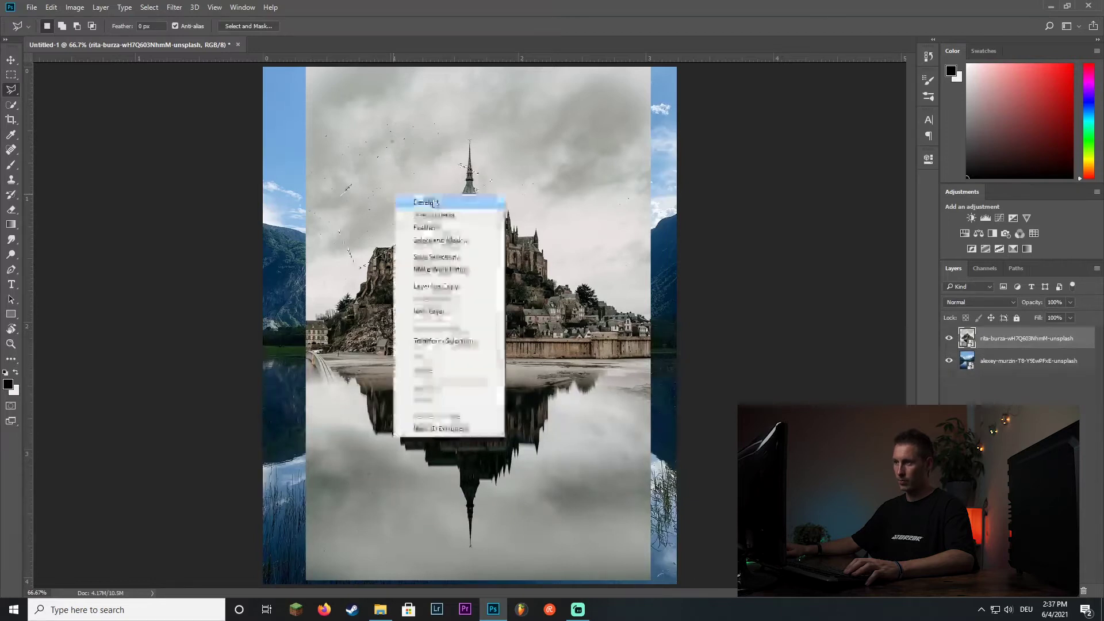
{"action": "key", "text": "Escape"}
{"action": "key", "text": "b"}
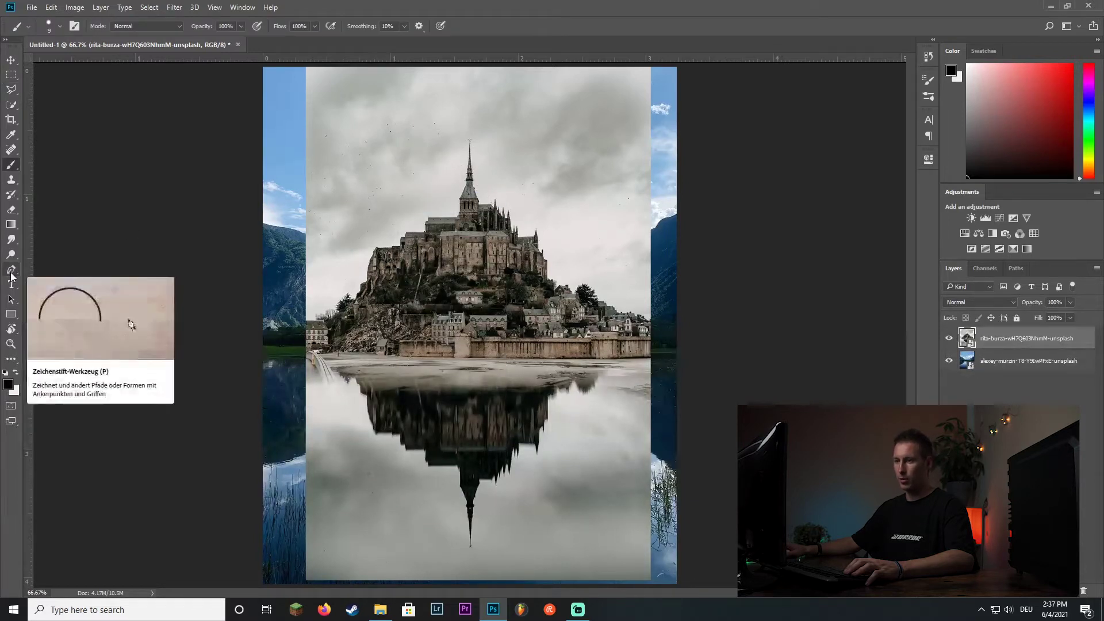
Step: Start a Pen path at the castle spire and zoom in close to trace it
{"action": "left_click", "coordinate": [10, 269]}
{"action": "left_click", "coordinate": [401, 165]}
{"action": "left_click", "coordinate": [399, 220]}
{"action": "left_click", "coordinate": [468, 219]}
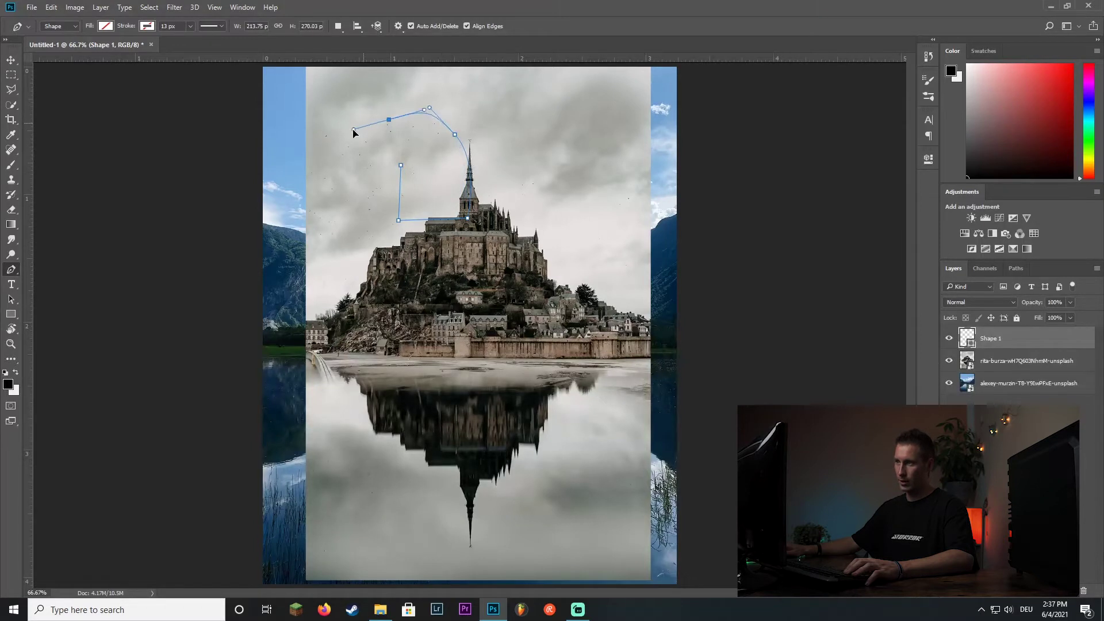
{"action": "key", "text": "Delete"}
{"action": "key", "text": "Delete"}
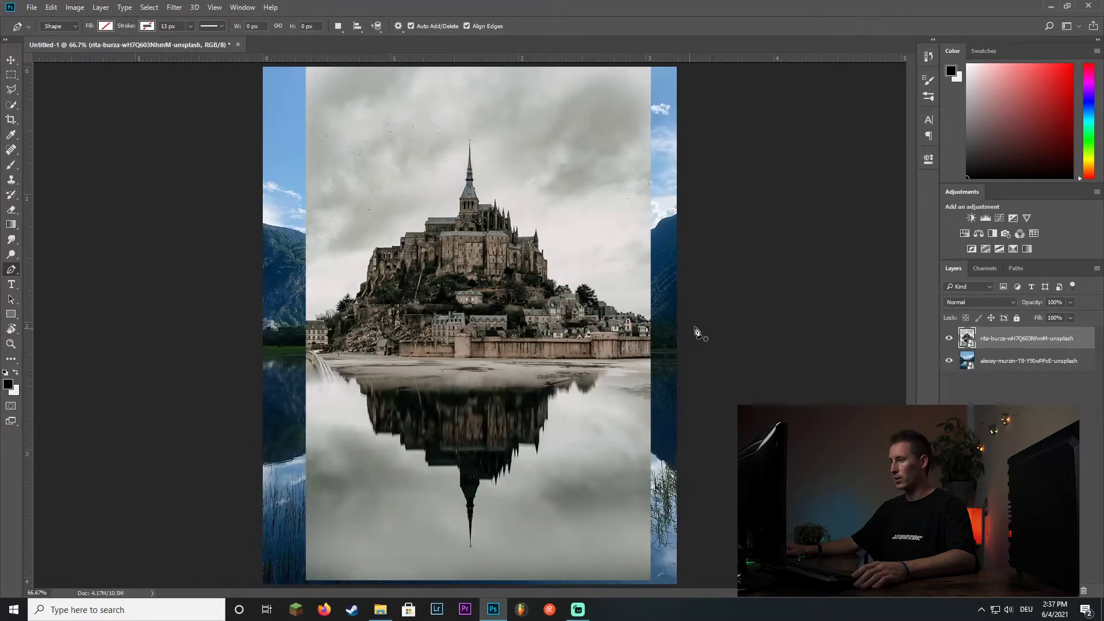
{"action": "key", "text": "ctrl+z"}
{"action": "key", "text": "ctrl+plus"}
{"action": "key", "text": "ctrl+plus"}
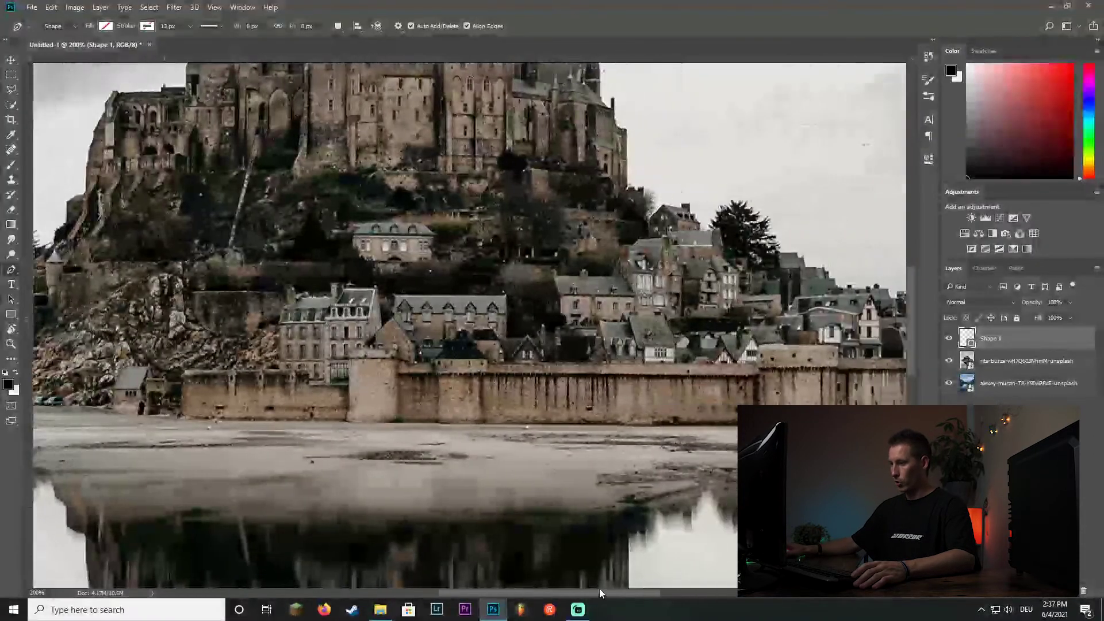
{"action": "left_click_drag", "start_coordinate": [601, 593], "coordinate": [659, 592]}
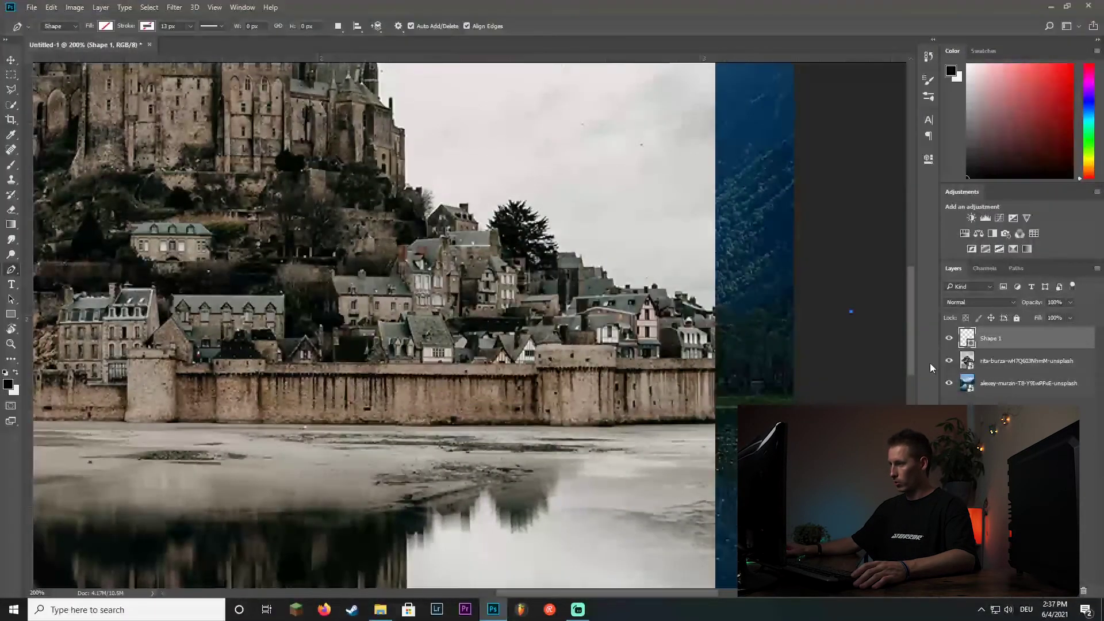
{"action": "left_click_drag", "start_coordinate": [910, 316], "coordinate": [910, 302]}
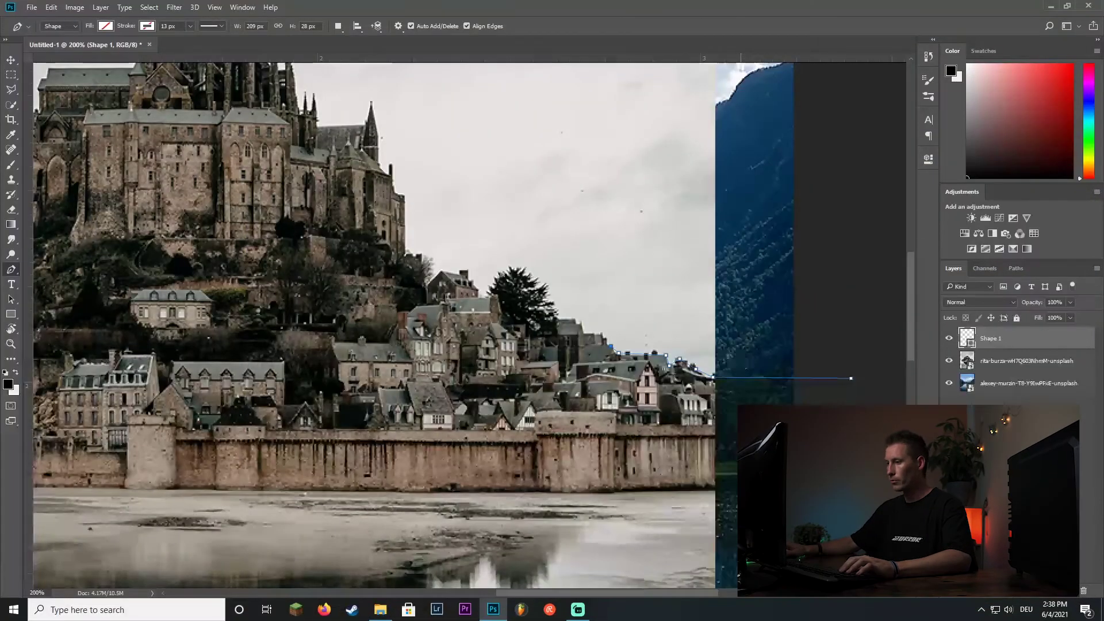
Step: Add another Pen anchor along the castle outline toward the lower edge
{"action": "left_click", "coordinate": [600, 333]}
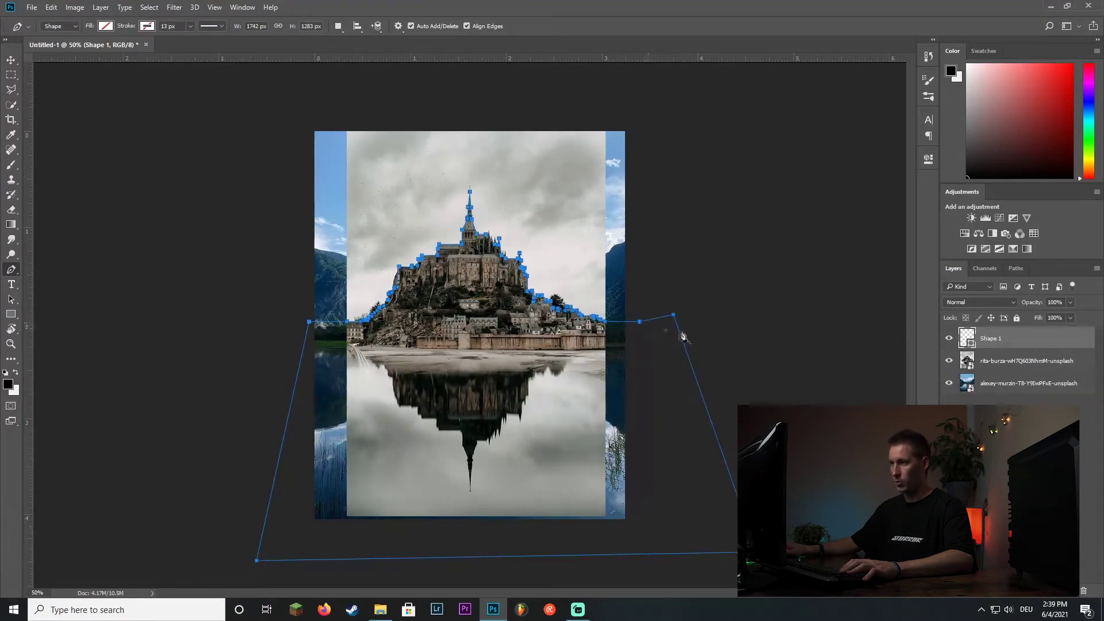
Step: Convert the castle path into a selection and make the castle photo layer active
{"action": "right_click", "coordinate": [499, 352]}
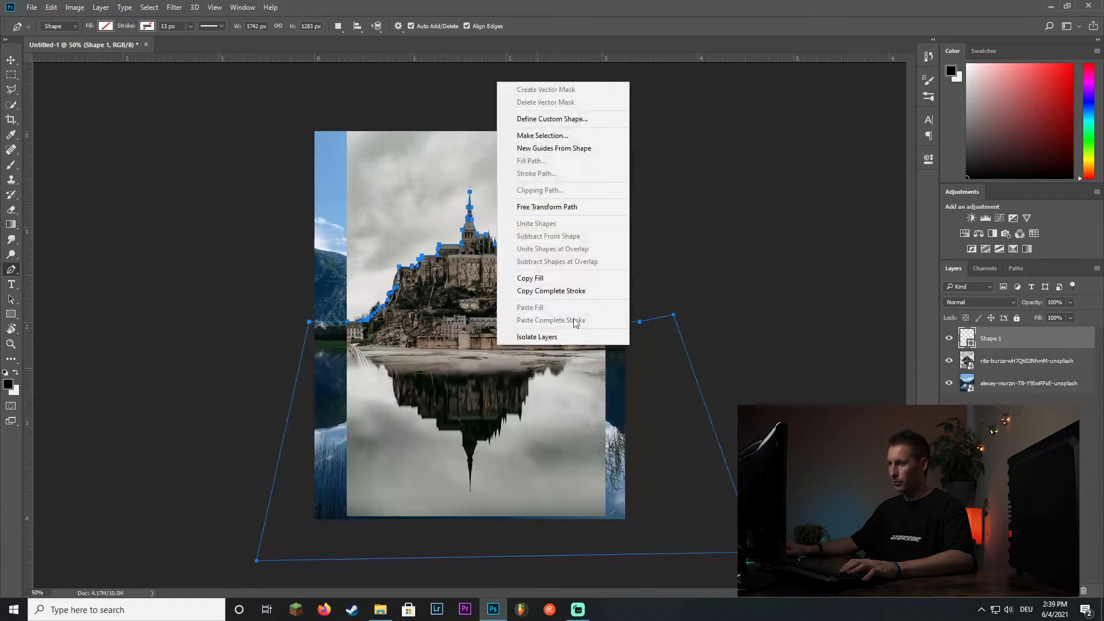
{"action": "left_click", "coordinate": [565, 137]}
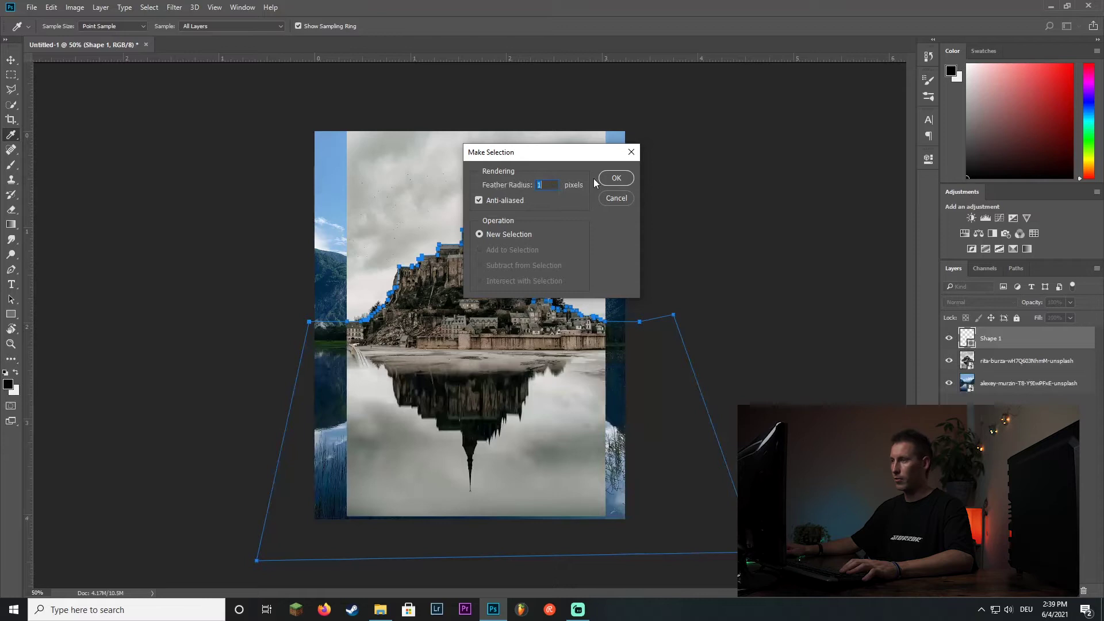
{"action": "left_click", "coordinate": [618, 180]}
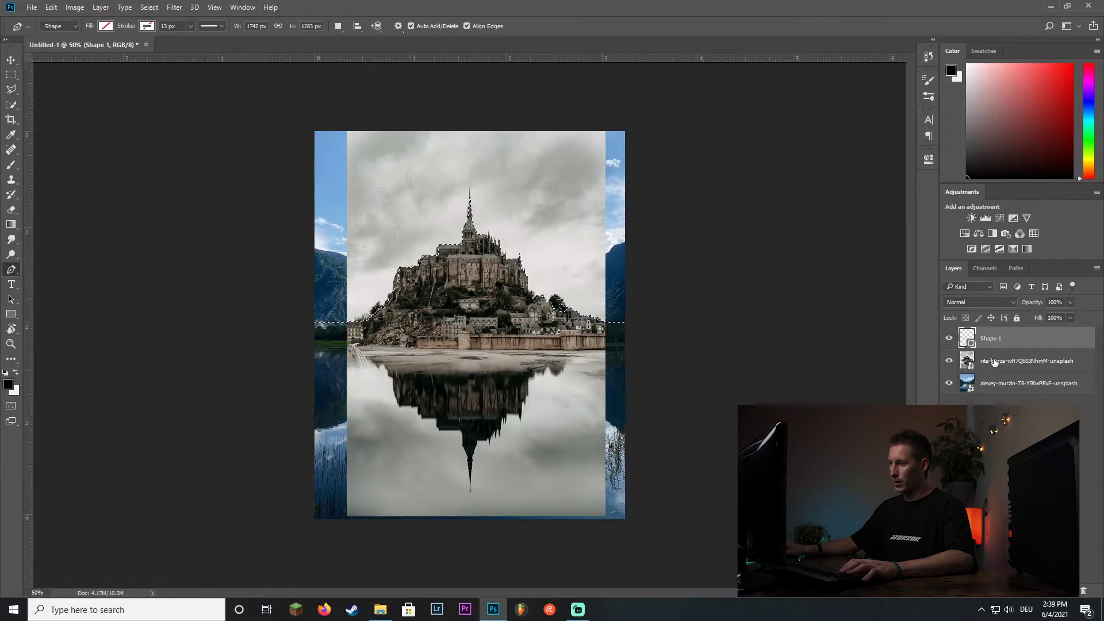
{"action": "left_click", "coordinate": [994, 362]}
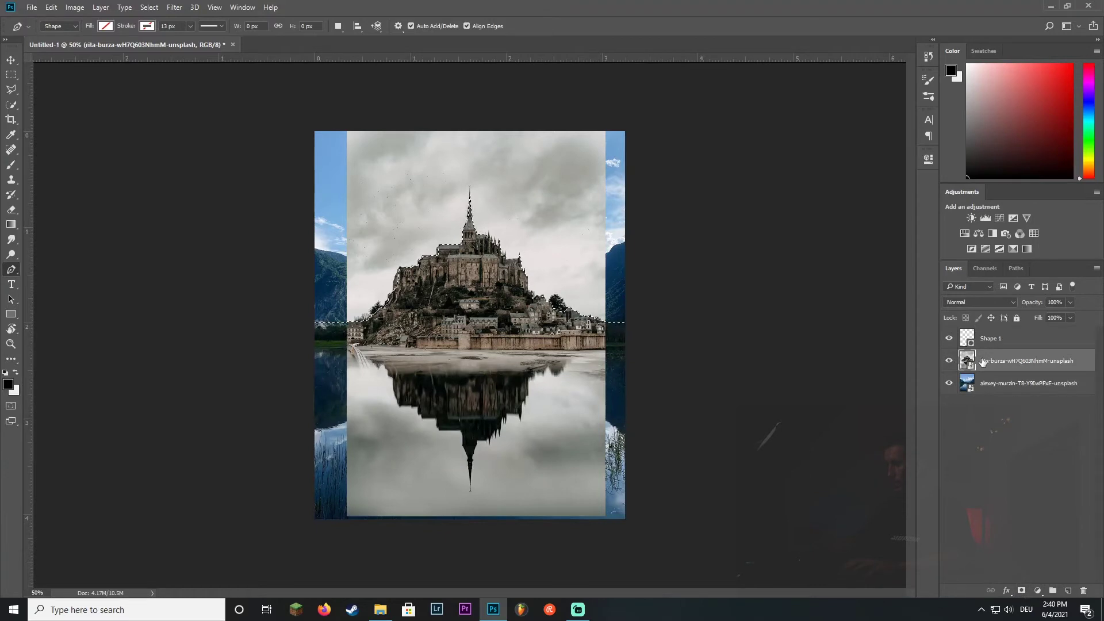
Step: Mask the castle photo, painting out the old cloudy reflection to reveal the blue lake
{"action": "left_click", "coordinate": [1023, 593]}
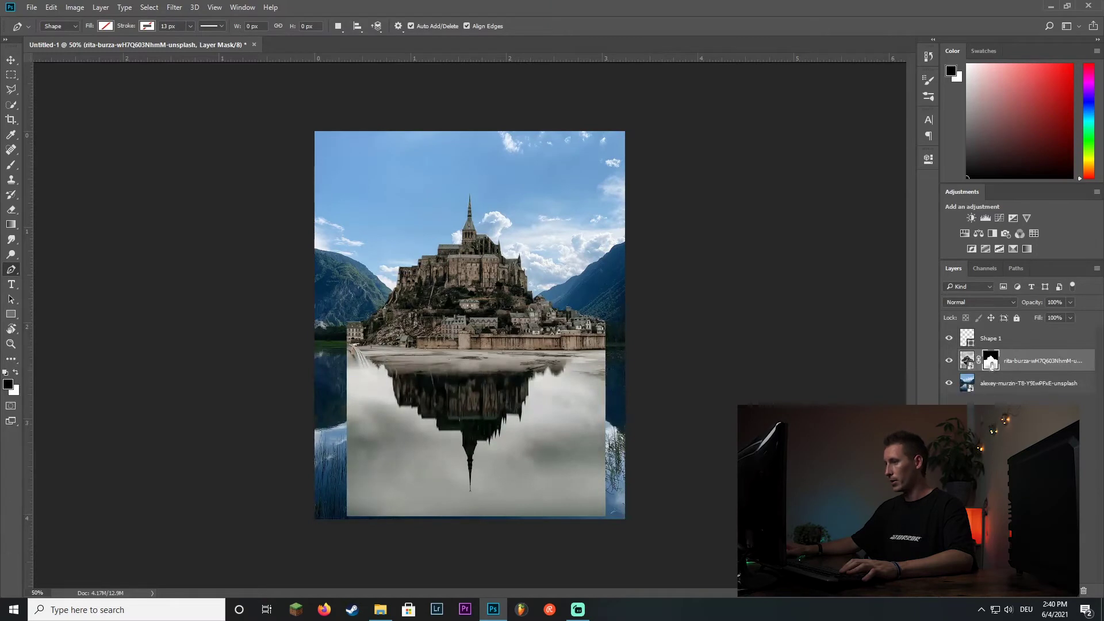
{"action": "left_click", "coordinate": [12, 167]}
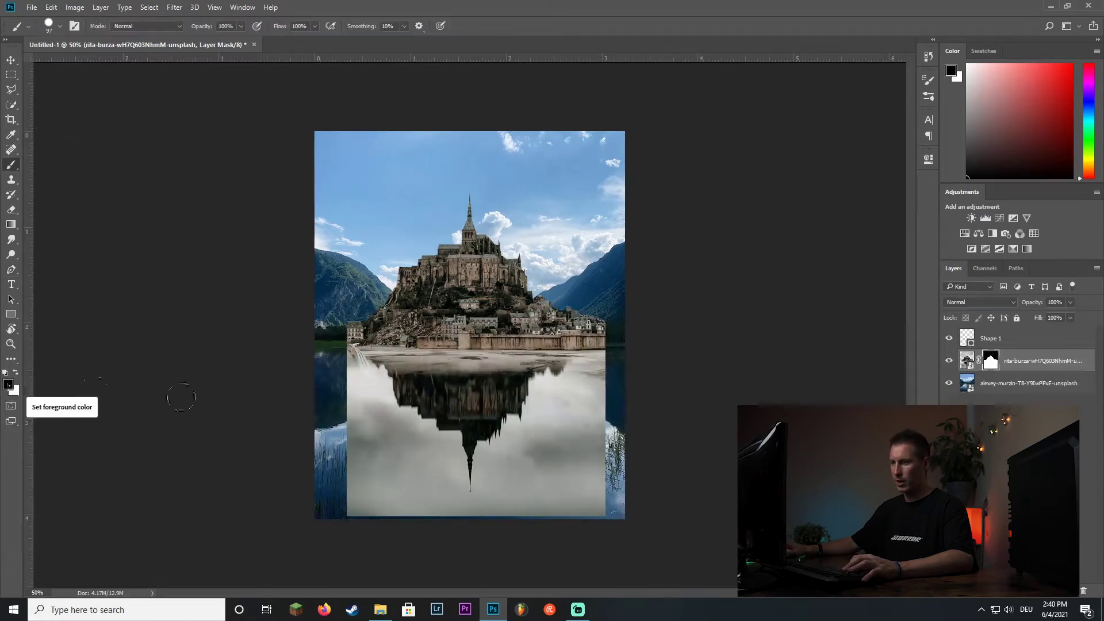
{"action": "mouse_move", "coordinate": [572, 374]}
{"action": "left_mouse_down"}
{"action": "mouse_move", "coordinate": [439, 389]}
{"action": "mouse_move", "coordinate": [426, 431]}
{"action": "mouse_move", "coordinate": [400, 417]}
{"action": "left_mouse_up"}
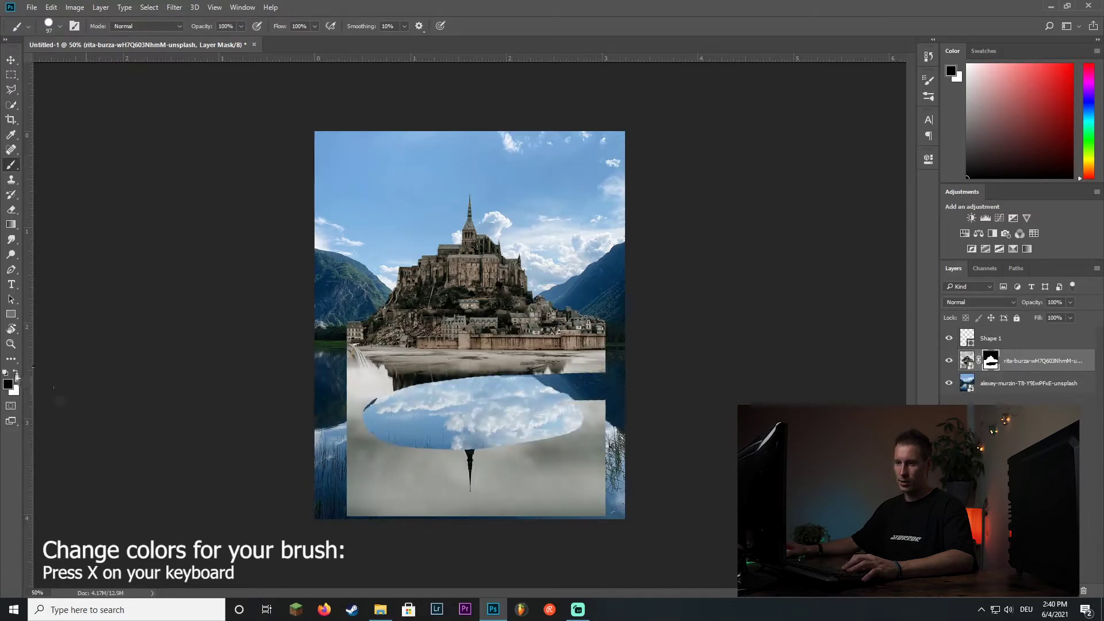
{"action": "key", "text": "x"}
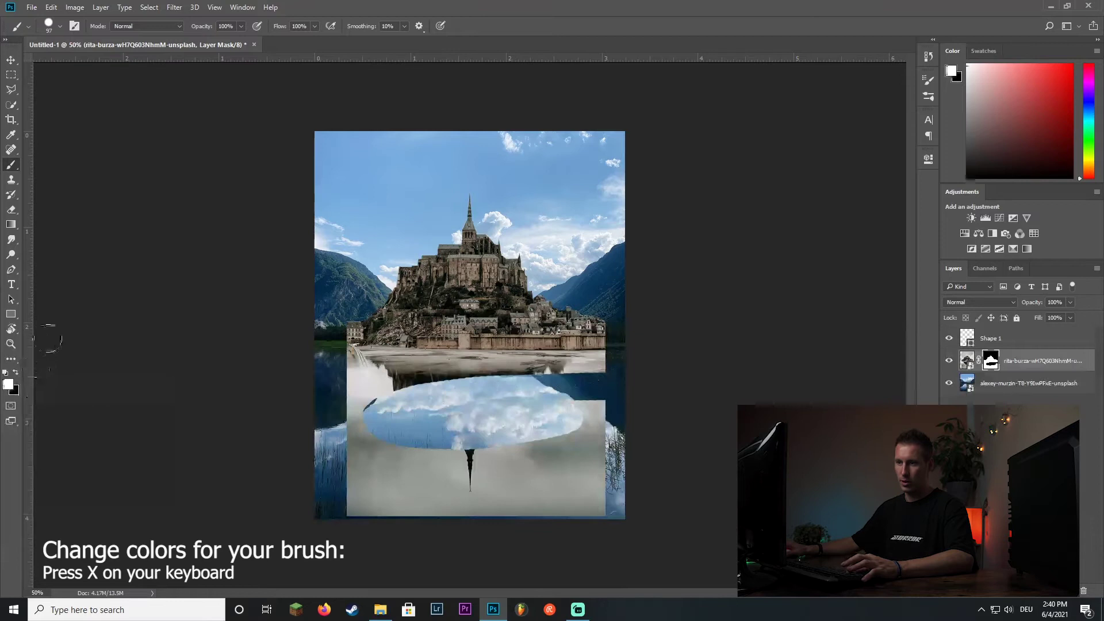
{"action": "mouse_move", "coordinate": [414, 385]}
{"action": "left_mouse_down"}
{"action": "mouse_move", "coordinate": [435, 395]}
{"action": "mouse_move", "coordinate": [521, 383]}
{"action": "left_mouse_up"}
{"action": "key", "text": "x"}
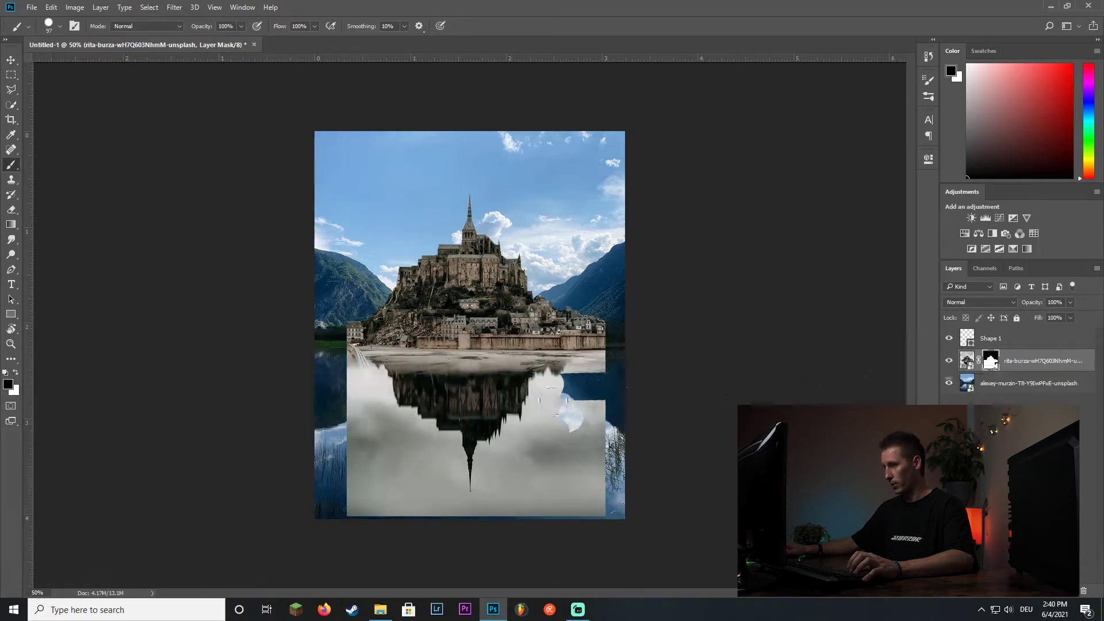
{"action": "mouse_move", "coordinate": [628, 371]}
{"action": "left_mouse_down"}
{"action": "mouse_move", "coordinate": [395, 396]}
{"action": "mouse_move", "coordinate": [404, 394]}
{"action": "left_mouse_up"}
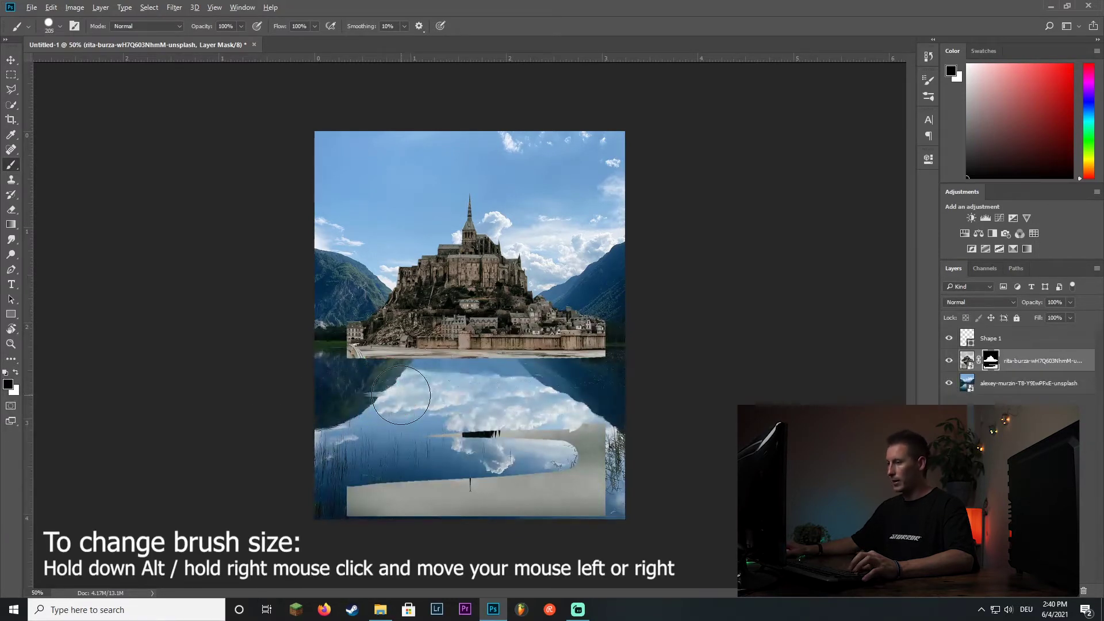
Step: Clean the castle base with a smaller hard brush, then duplicate the masked layer
{"action": "left_click_drag", "start_coordinate": [403, 394], "coordinate": [397, 397]}
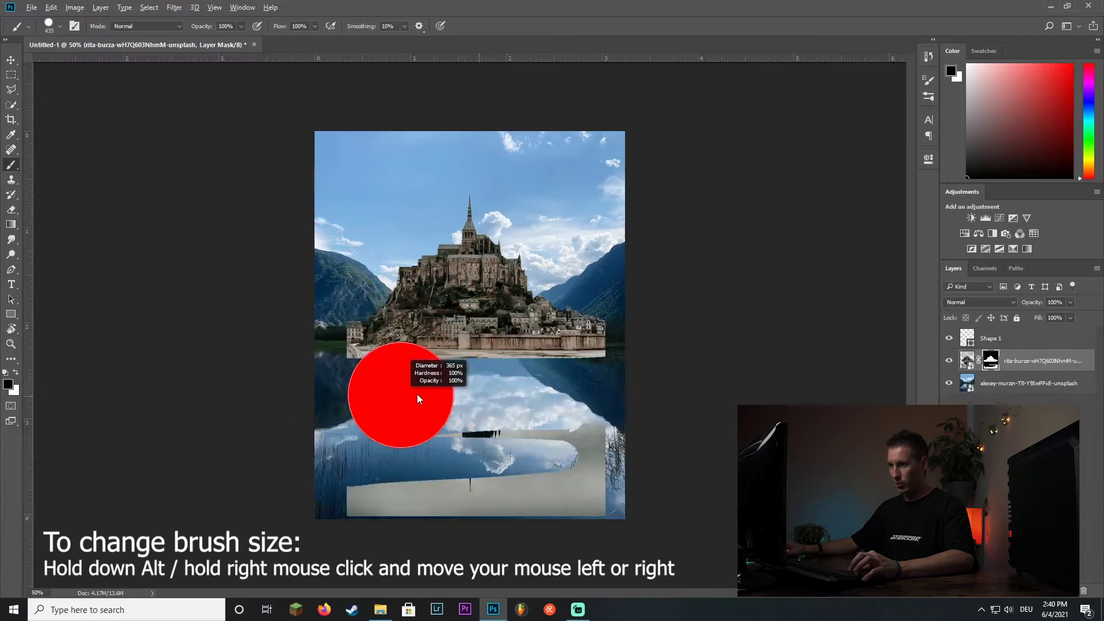
{"action": "mouse_move", "coordinate": [400, 328]}
{"action": "left_mouse_down"}
{"action": "mouse_move", "coordinate": [394, 477]}
{"action": "mouse_move", "coordinate": [388, 365]}
{"action": "left_mouse_up"}
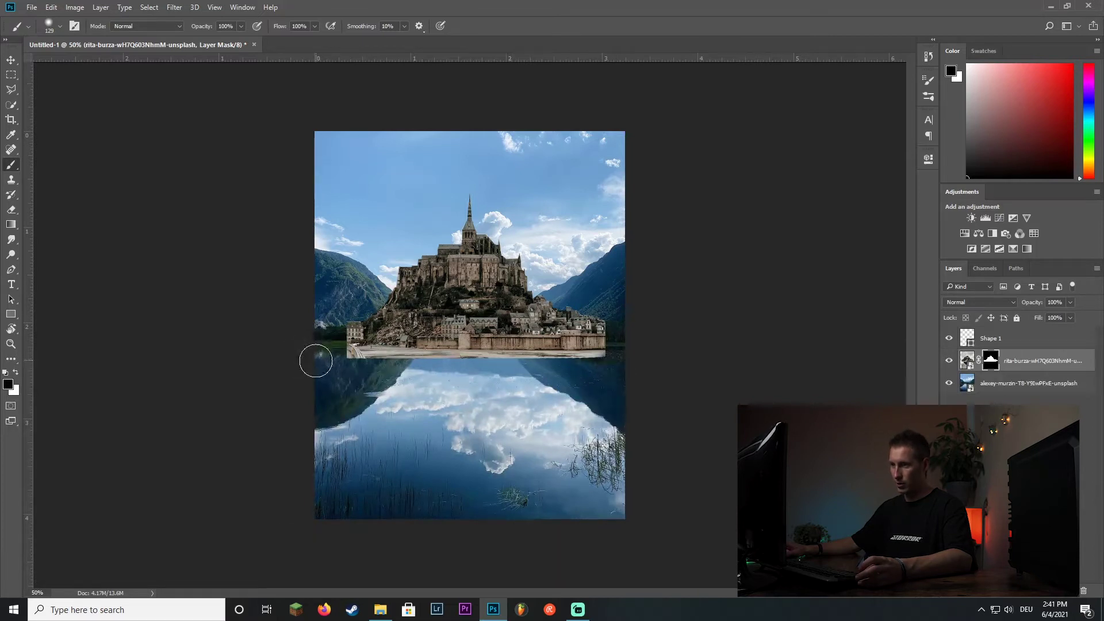
{"action": "left_click", "coordinate": [316, 364], "text": "shift"}
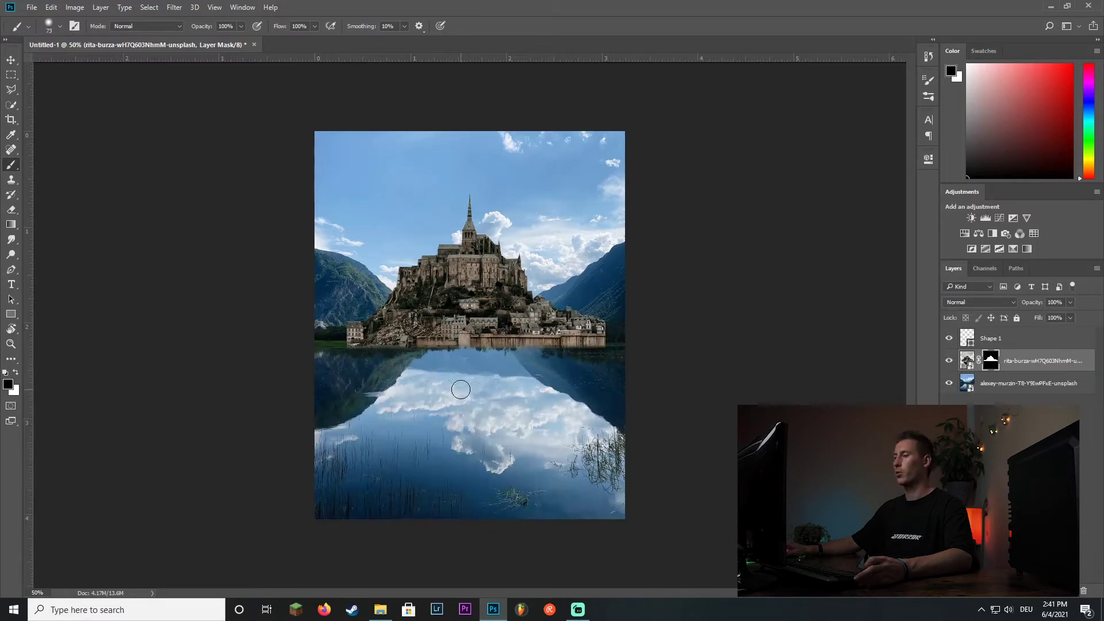
{"action": "key", "text": "bracketleft"}
{"action": "key", "text": "bracketleft"}
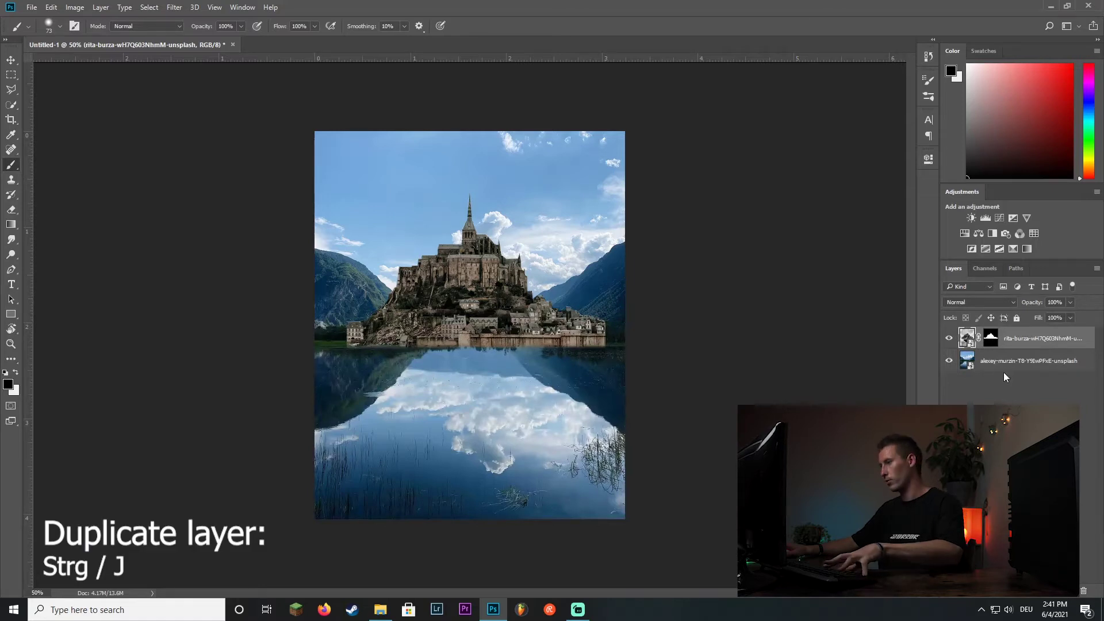
{"action": "key", "text": "ctrl+j"}
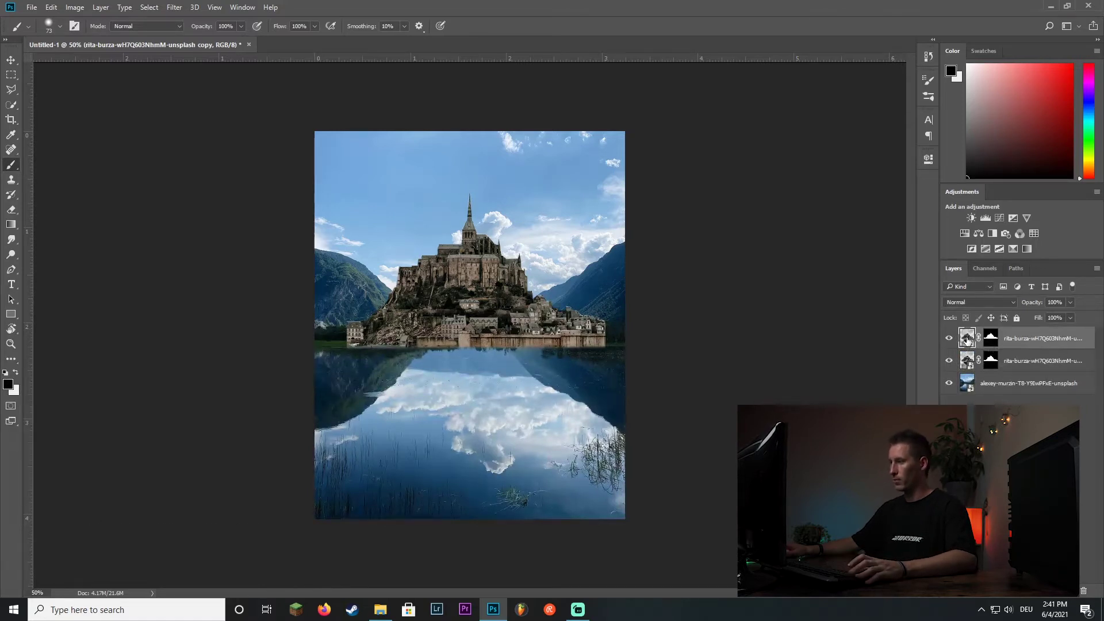
Step: Move the castle copy downward with Free Transform
{"action": "key", "text": "ctrl+t"}
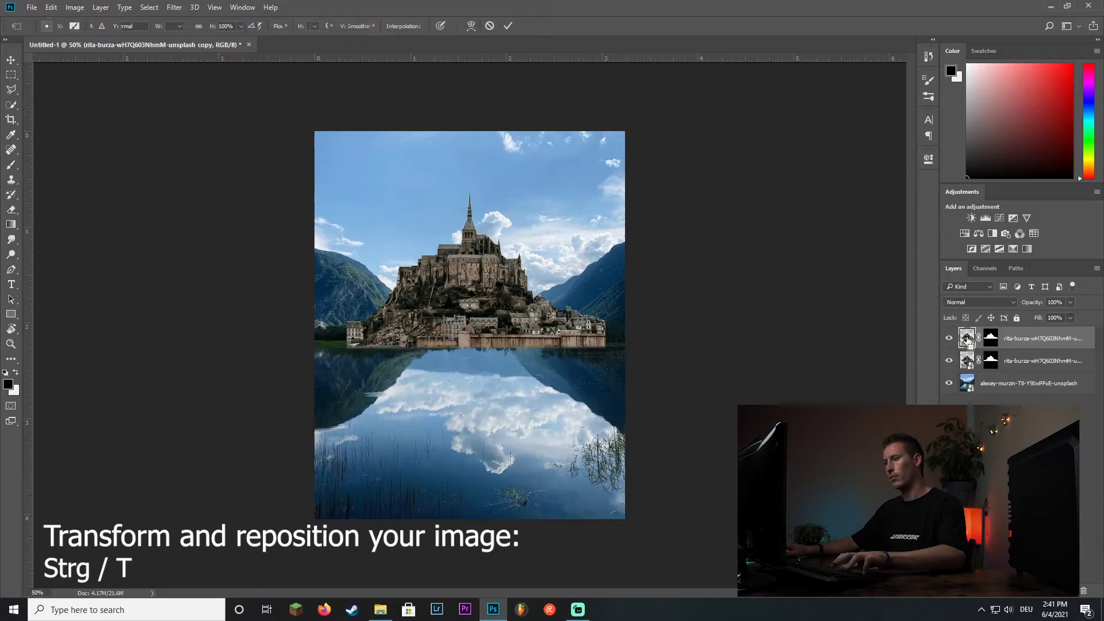
{"action": "left_click_drag", "start_coordinate": [471, 288], "coordinate": [472, 308]}
{"action": "left_click_drag", "start_coordinate": [546, 345], "coordinate": [514, 366]}
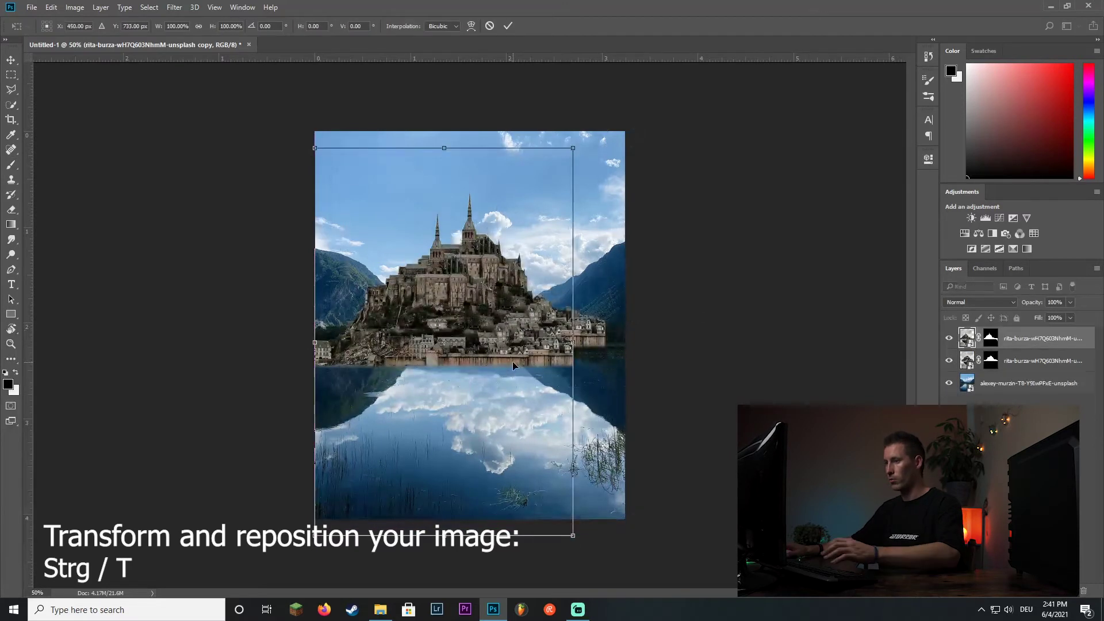
{"action": "key", "text": "Return"}
{"action": "key", "text": "b"}
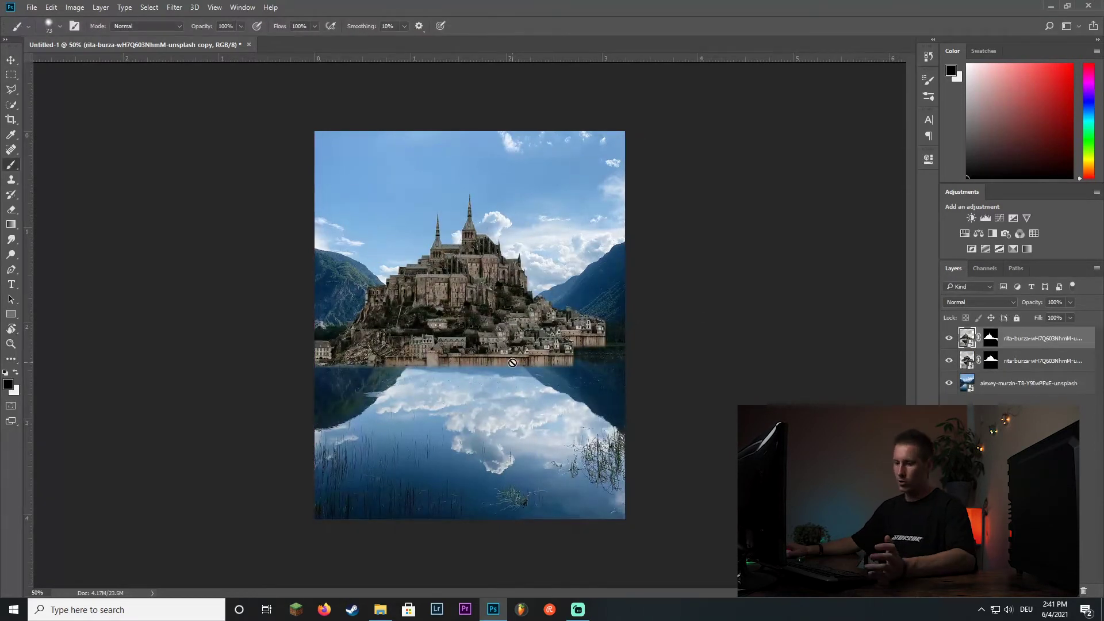
Step: Flip the castle copy vertically beneath the island and set its opacity to 81%
{"action": "key", "text": "ctrl+t"}
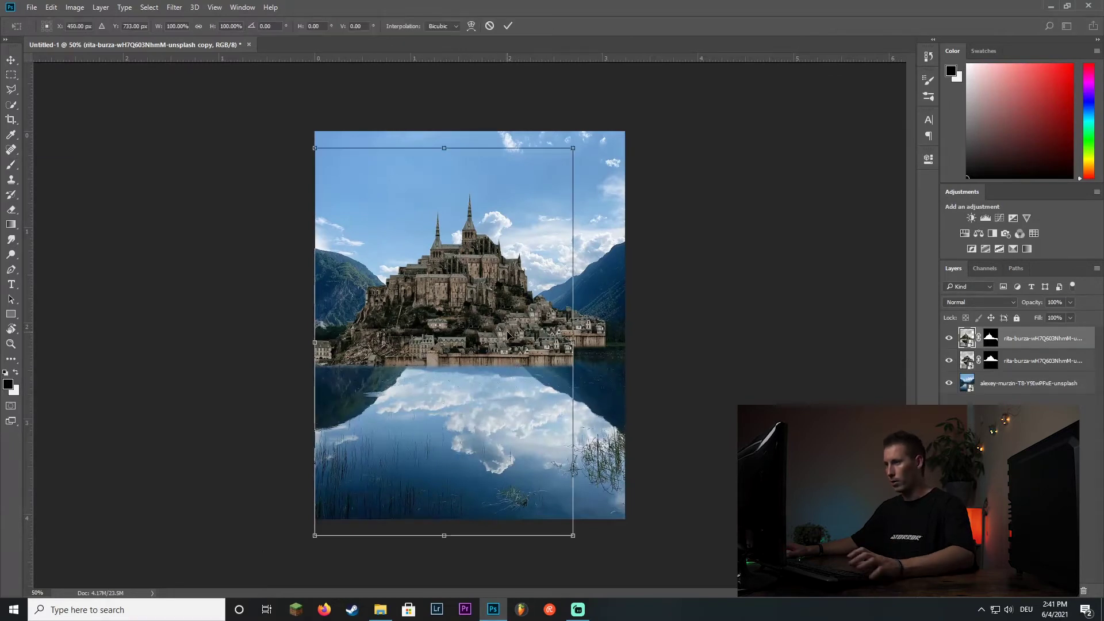
{"action": "mouse_move", "coordinate": [513, 363]}
{"action": "left_mouse_down"}
{"action": "mouse_move", "coordinate": [589, 357]}
{"action": "mouse_move", "coordinate": [526, 313]}
{"action": "left_mouse_up"}
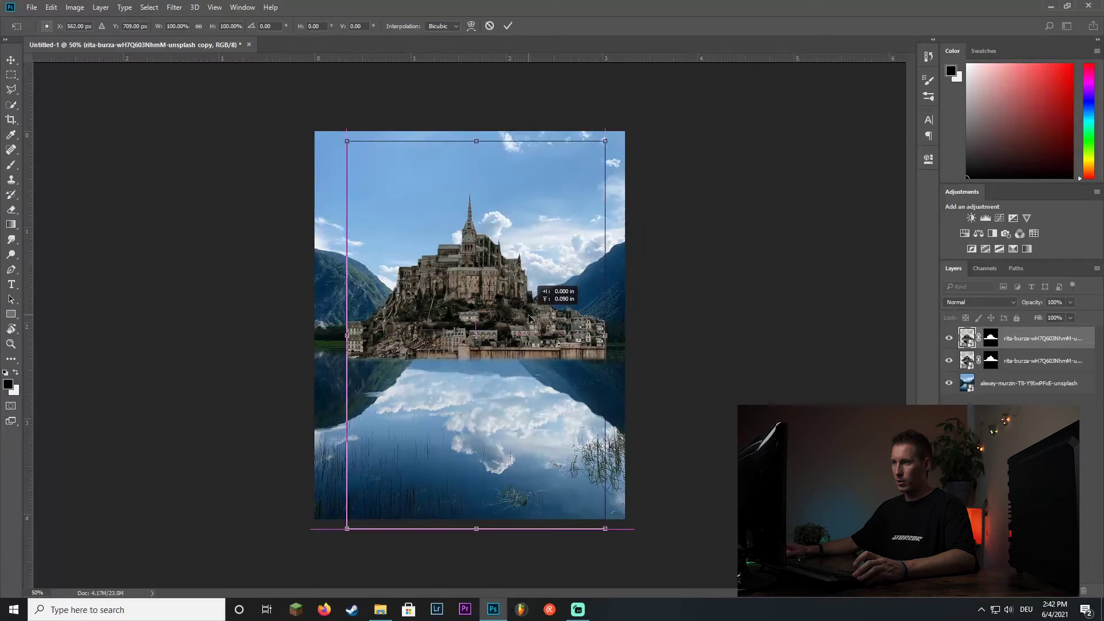
{"action": "mouse_move", "coordinate": [528, 310]}
{"action": "left_mouse_down"}
{"action": "mouse_move", "coordinate": [537, 302]}
{"action": "mouse_move", "coordinate": [526, 325]}
{"action": "left_mouse_up"}
{"action": "right_click", "coordinate": [526, 325]}
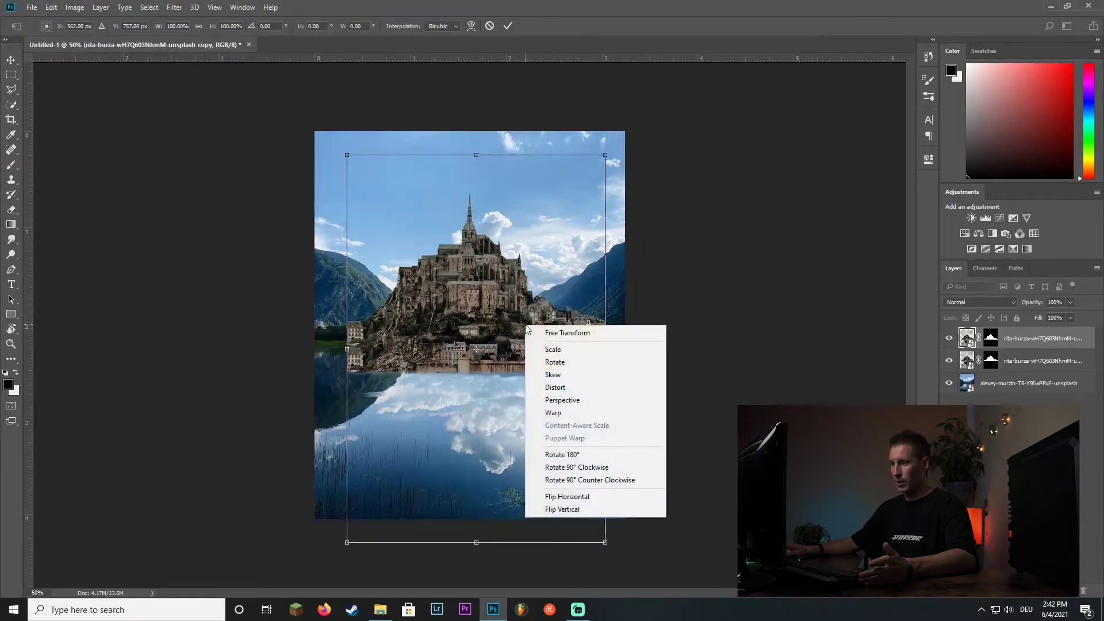
{"action": "left_click", "coordinate": [567, 509]}
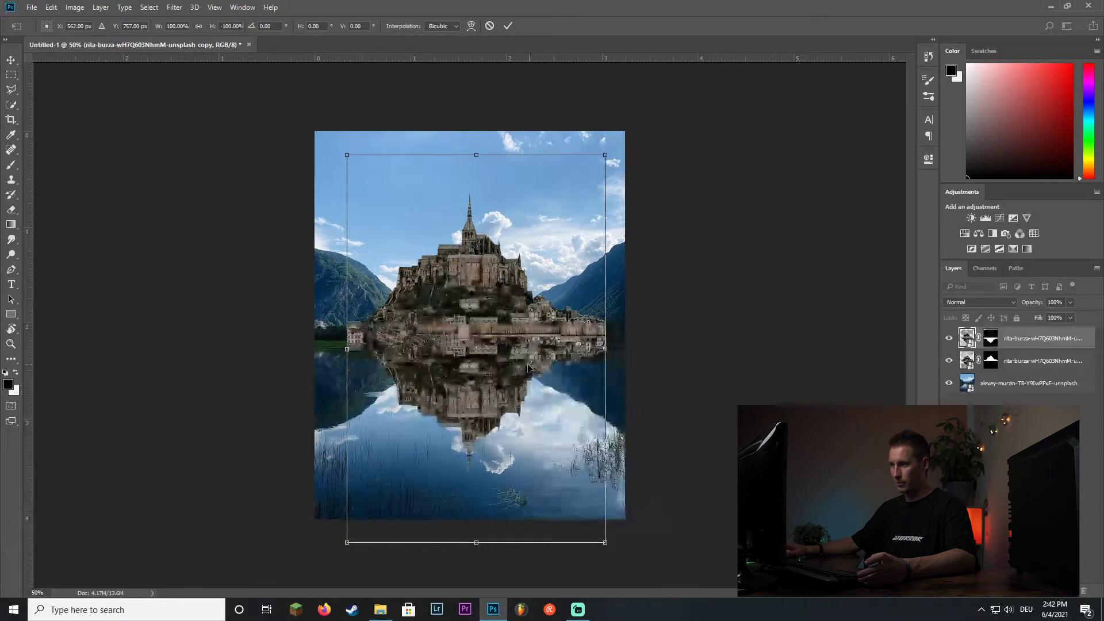
{"action": "left_click_drag", "start_coordinate": [509, 373], "coordinate": [508, 392]}
{"action": "key", "text": "Return"}
{"action": "key", "text": "b"}
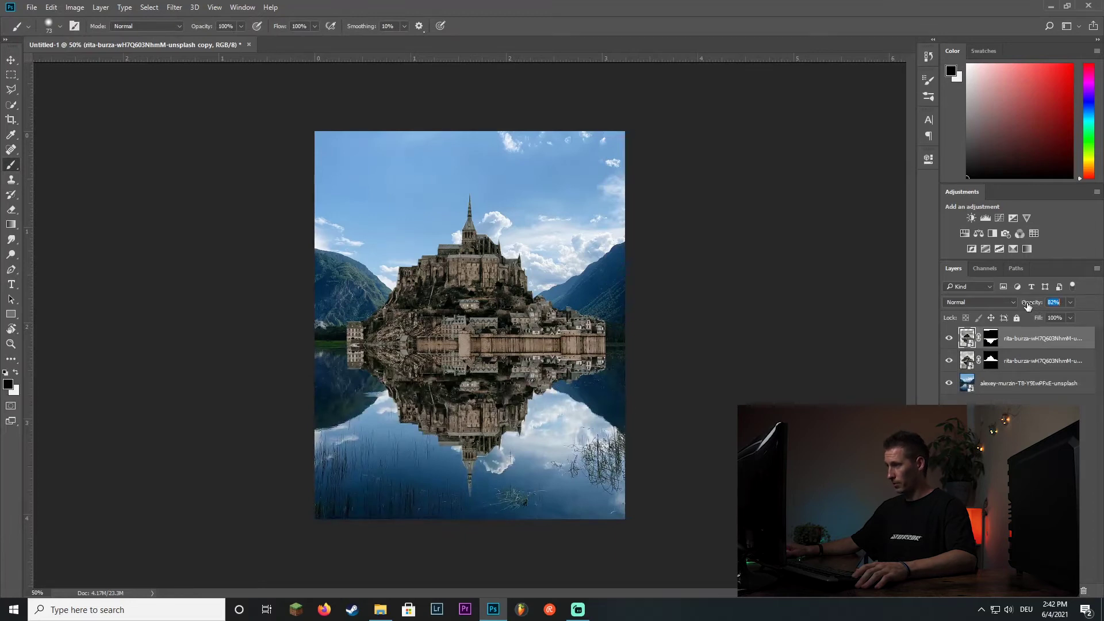
{"action": "left_click_drag", "start_coordinate": [1028, 306], "coordinate": [1028, 306]}
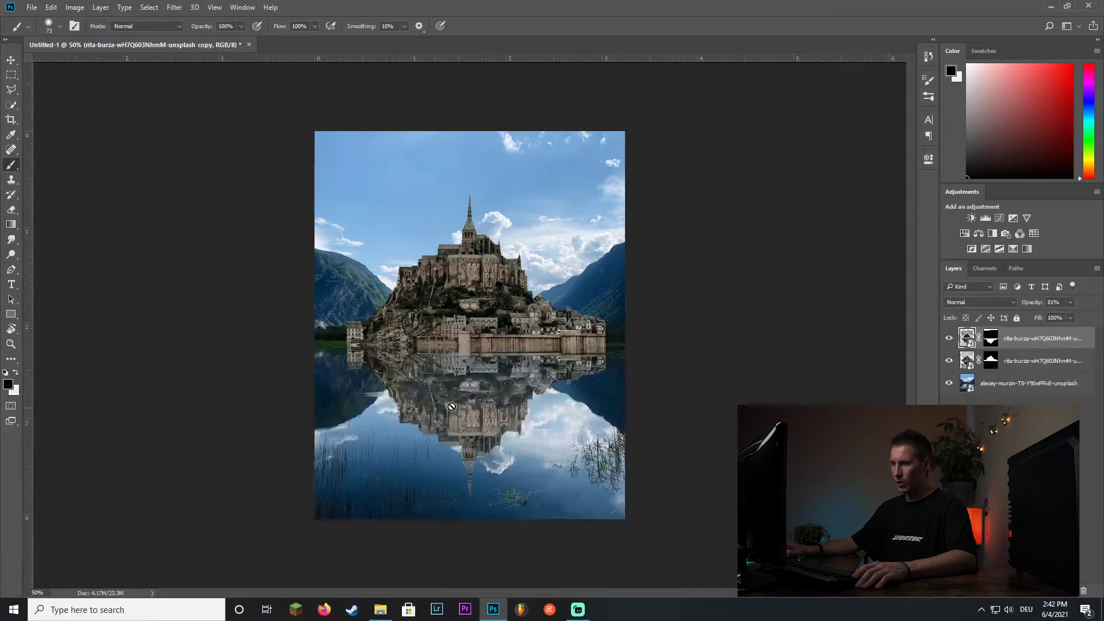
Step: Apply a small-radius Gaussian Blur to the flipped castle reflection
{"action": "left_click", "coordinate": [174, 7]}
{"action": "mouse_move", "coordinate": [241, 133]}
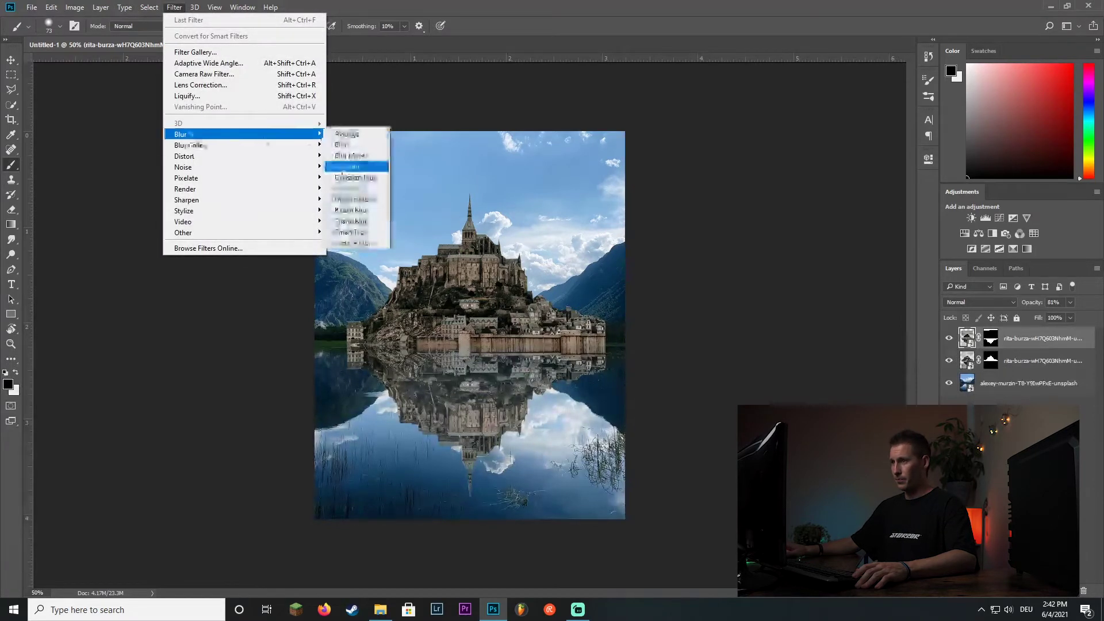
{"action": "left_click", "coordinate": [351, 177]}
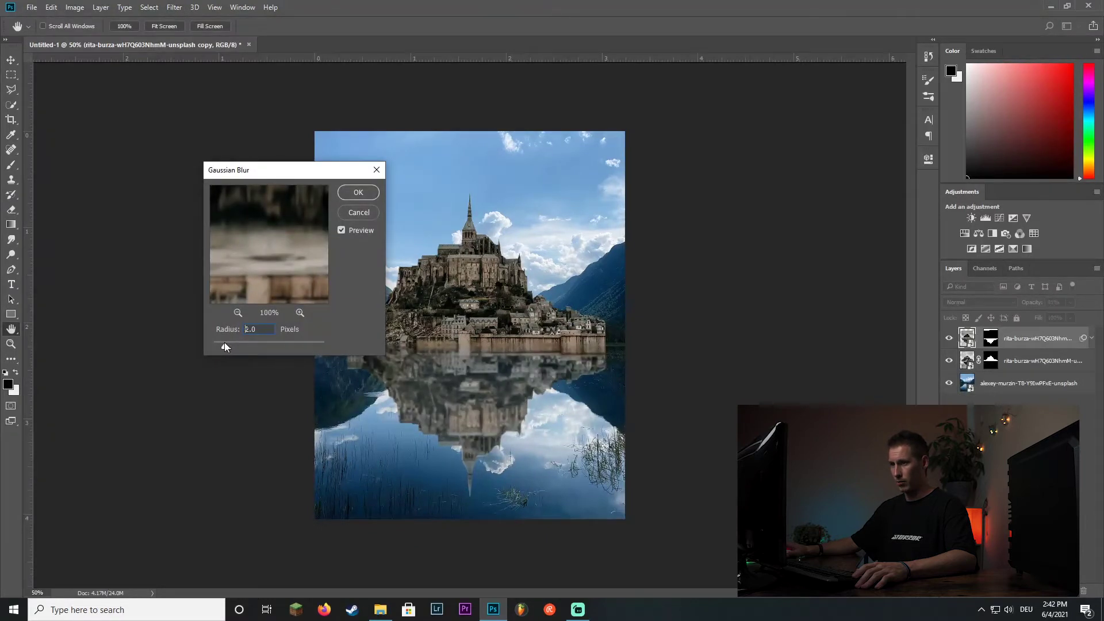
{"action": "left_click", "coordinate": [352, 194]}
{"action": "key", "text": "b"}
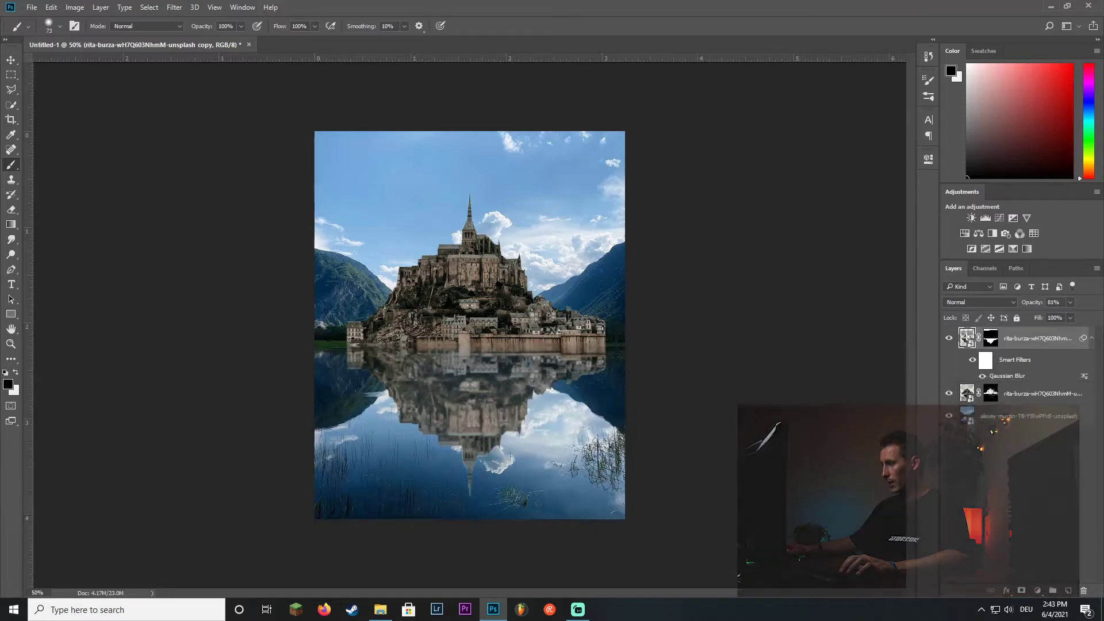
Step: Compare the reflection on and off, then merge both castle layers into one
{"action": "left_click", "coordinate": [950, 339]}
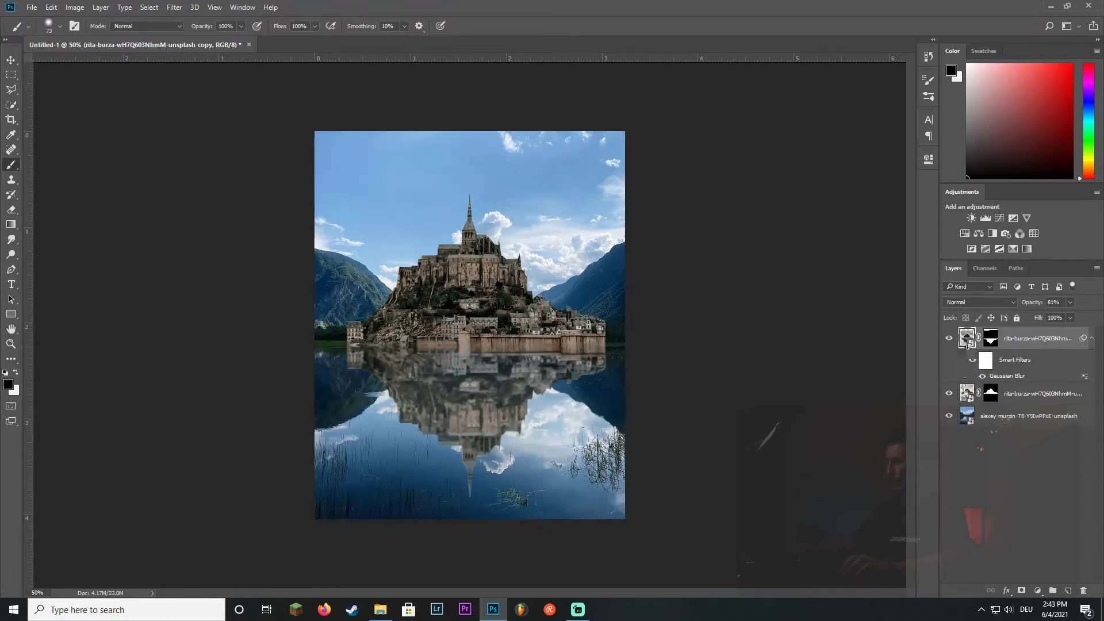
{"action": "left_click", "coordinate": [1045, 394], "text": "ctrl"}
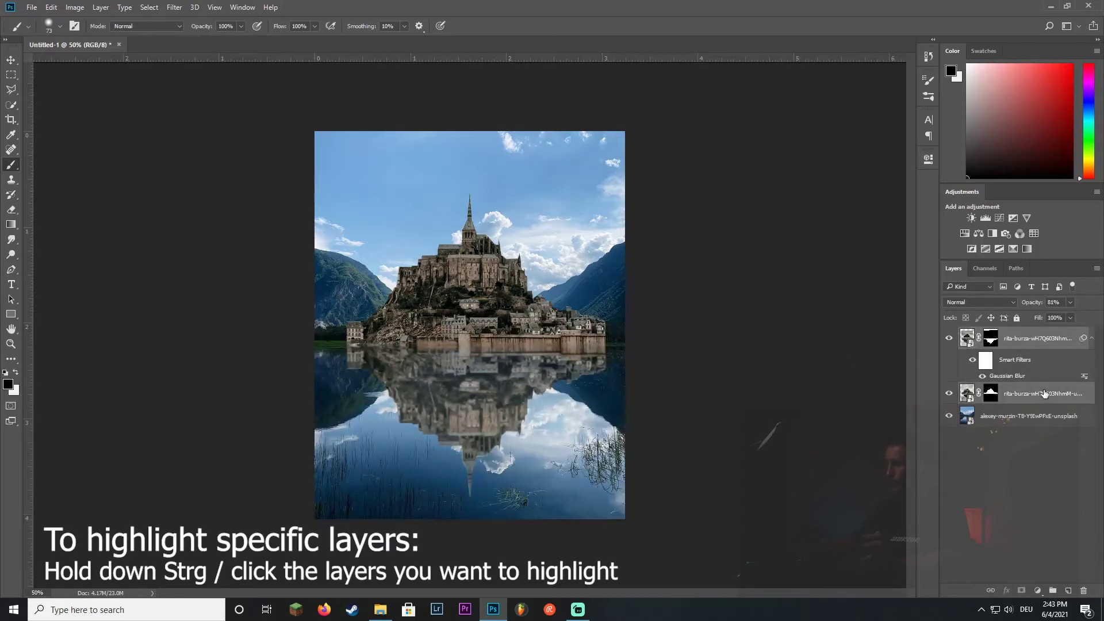
{"action": "right_click", "coordinate": [1022, 341]}
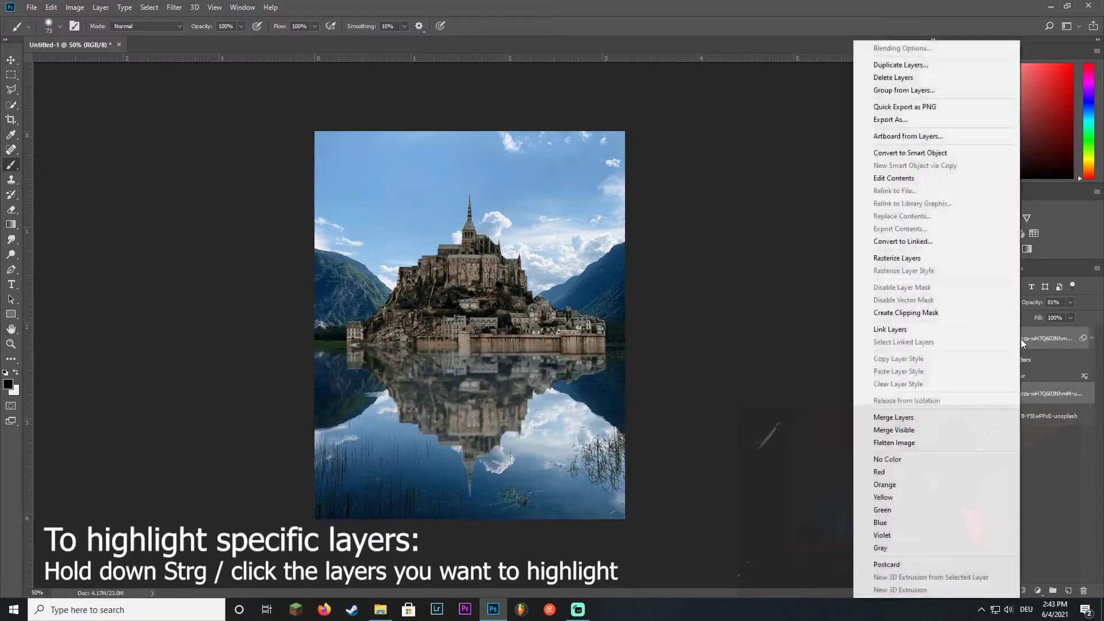
{"action": "left_click", "coordinate": [971, 419]}
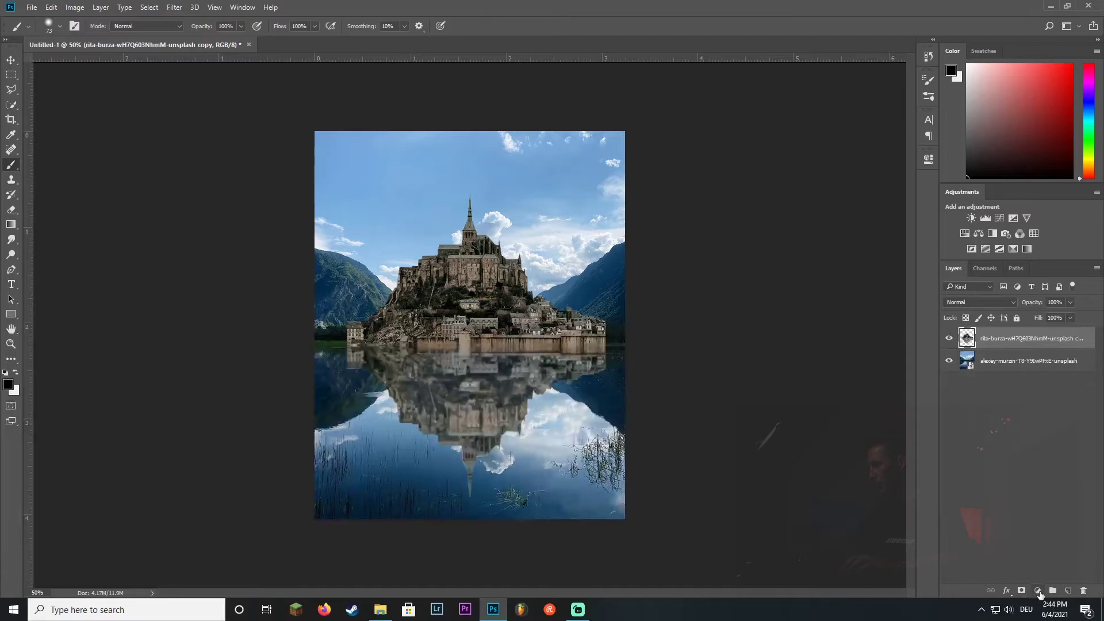
Step: Add a Brightness/Contrast adjustment layer clipped to the castle layer
{"action": "left_click", "coordinate": [1039, 592]}
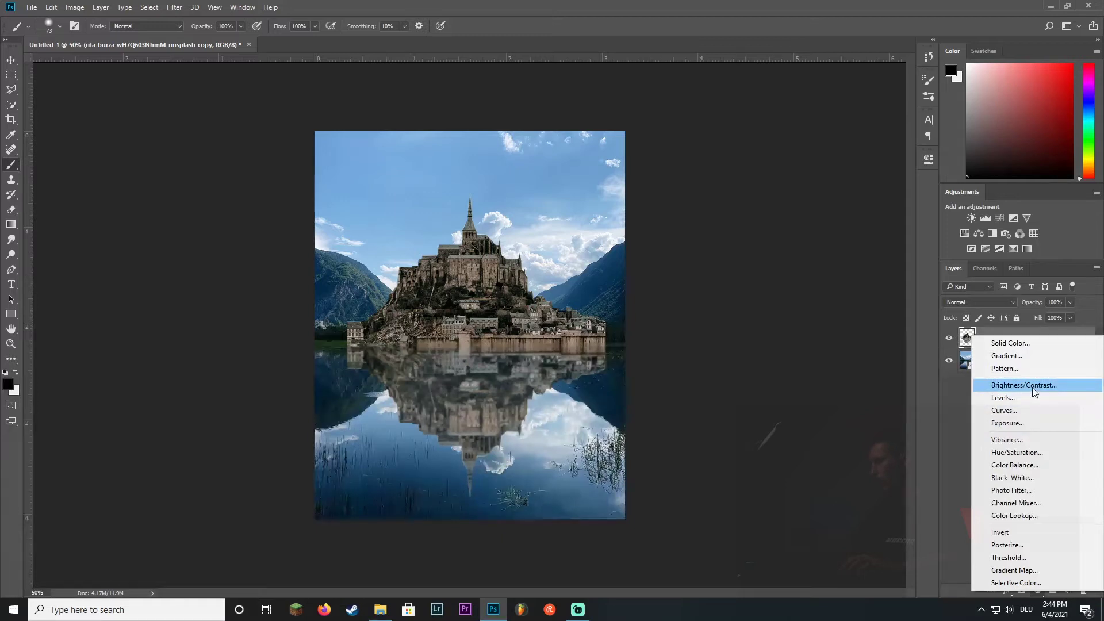
{"action": "left_click", "coordinate": [1035, 386]}
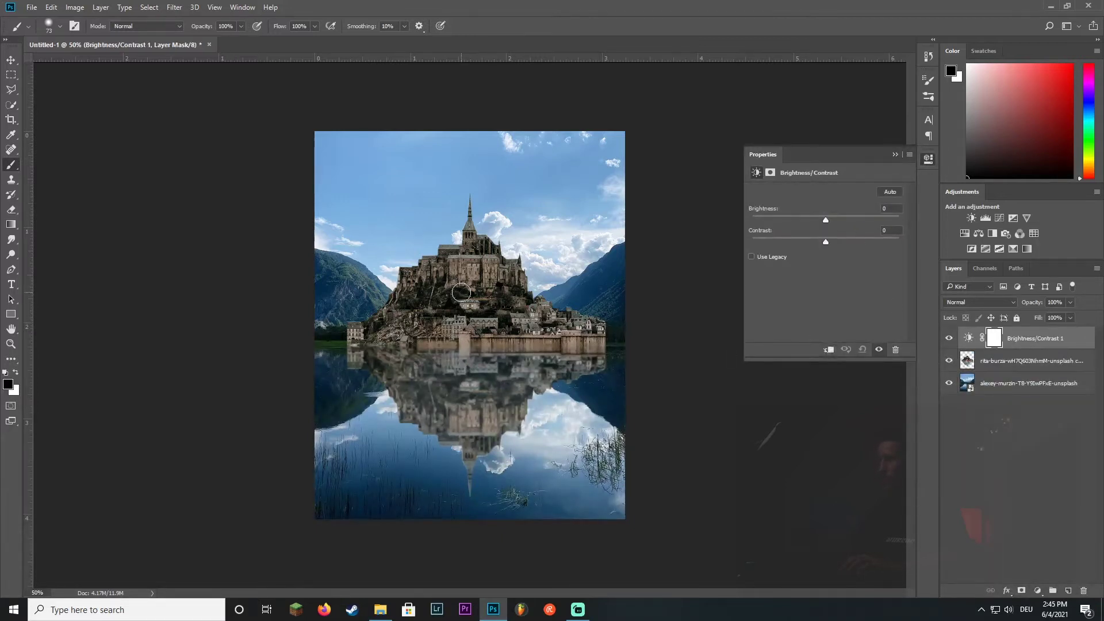
{"action": "left_click", "coordinate": [831, 354]}
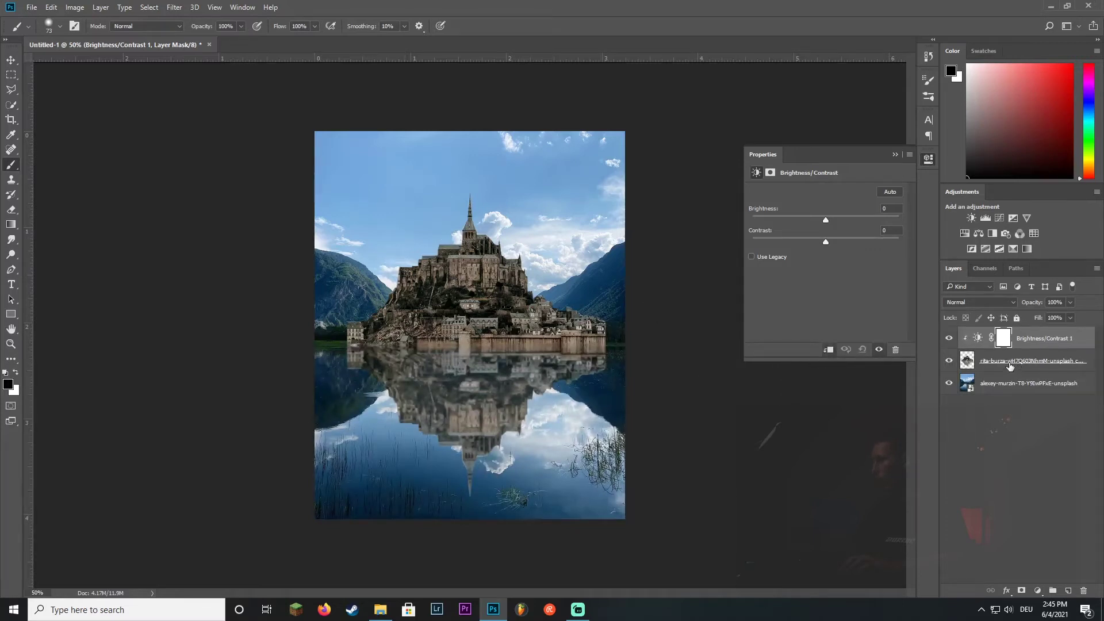
{"action": "left_click", "coordinate": [829, 350]}
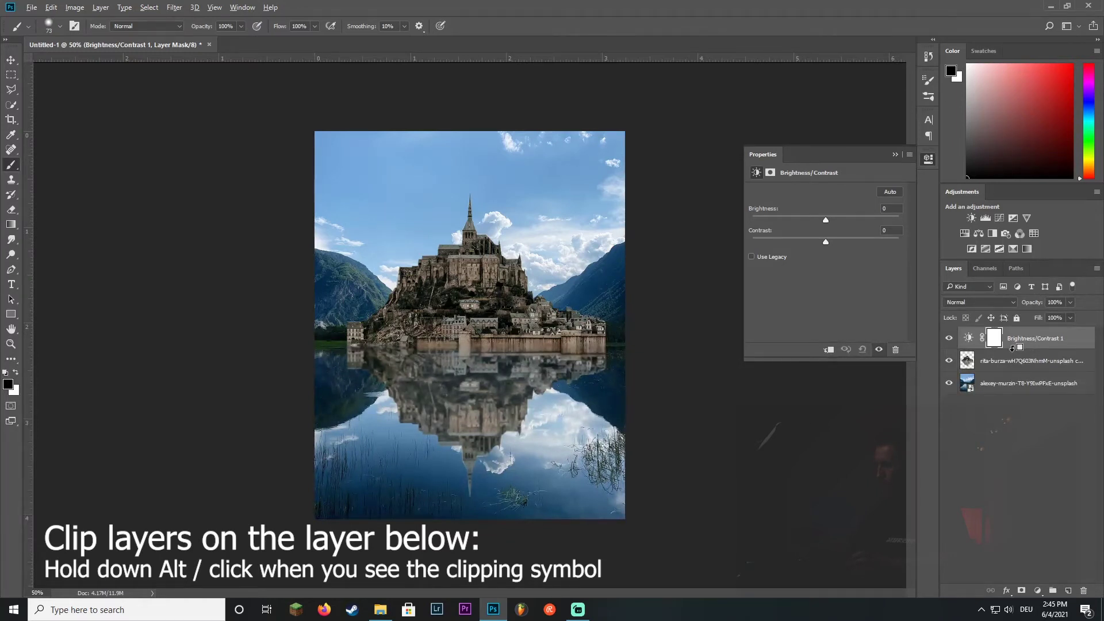
{"action": "left_click", "coordinate": [1012, 348], "text": "alt"}
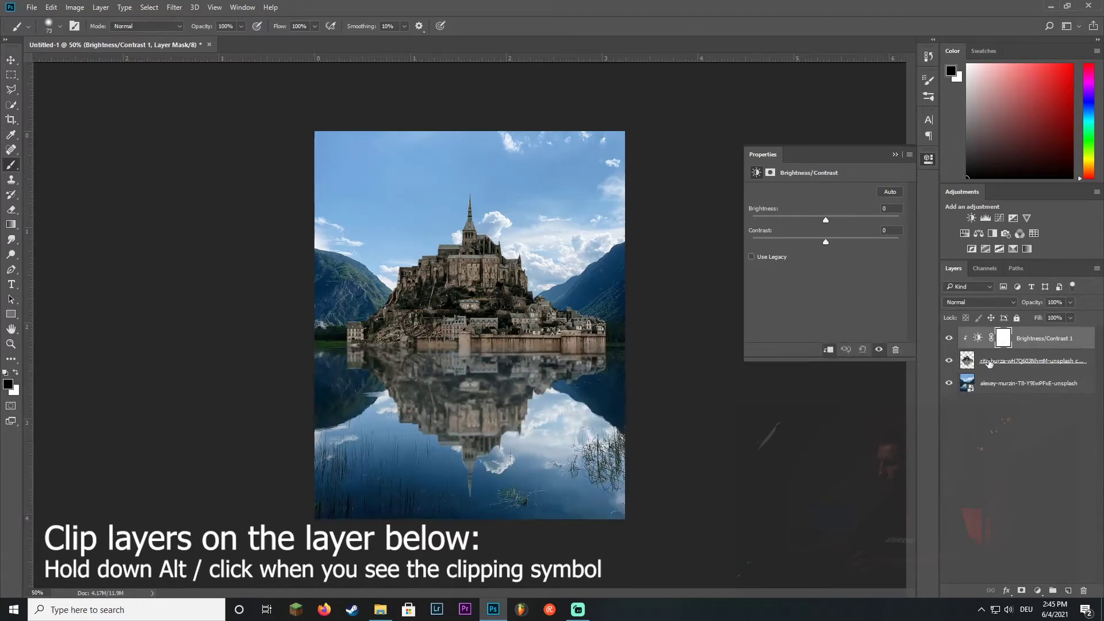
Step: Raise the brightness to 60 and mask it off the castle base
{"action": "left_click_drag", "start_coordinate": [826, 220], "coordinate": [858, 222]}
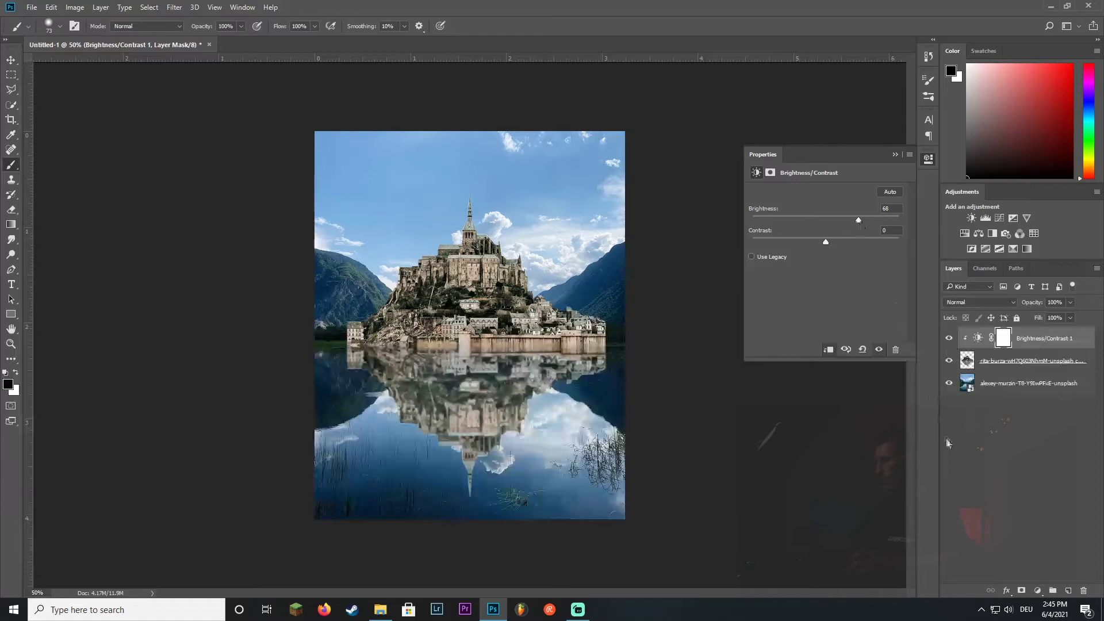
{"action": "left_click", "coordinate": [930, 159]}
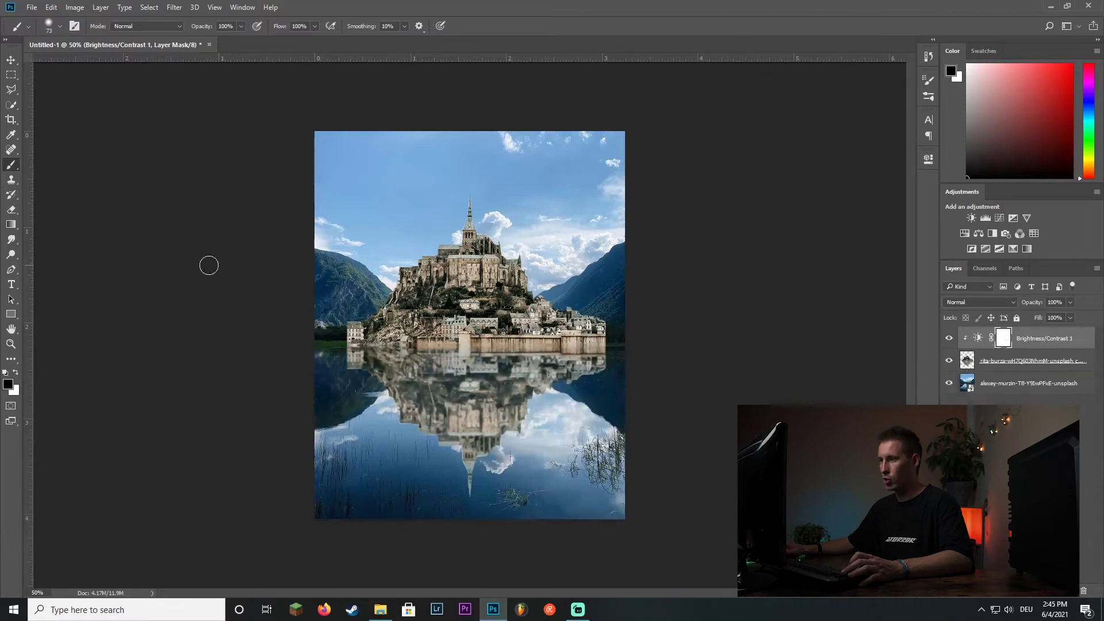
{"action": "mouse_move", "coordinate": [403, 337]}
{"action": "left_mouse_down"}
{"action": "mouse_move", "coordinate": [454, 322]}
{"action": "mouse_move", "coordinate": [457, 277]}
{"action": "left_mouse_up"}
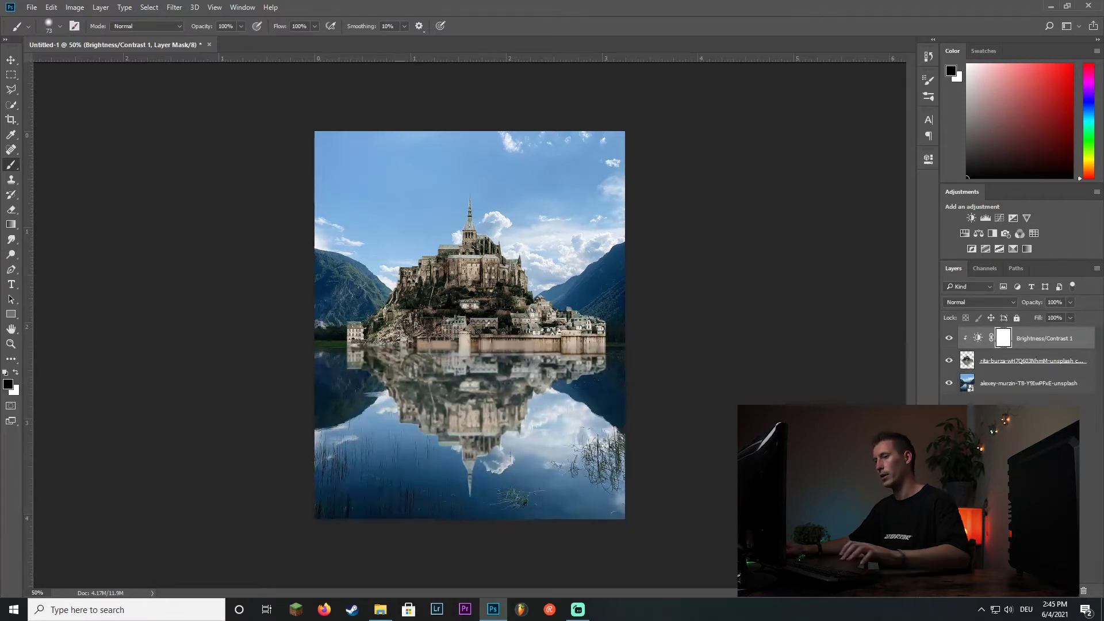
Step: Invert the mask, then paint brightening back with a soft 173 px white brush
{"action": "key", "text": "ctrl+BackSpace"}
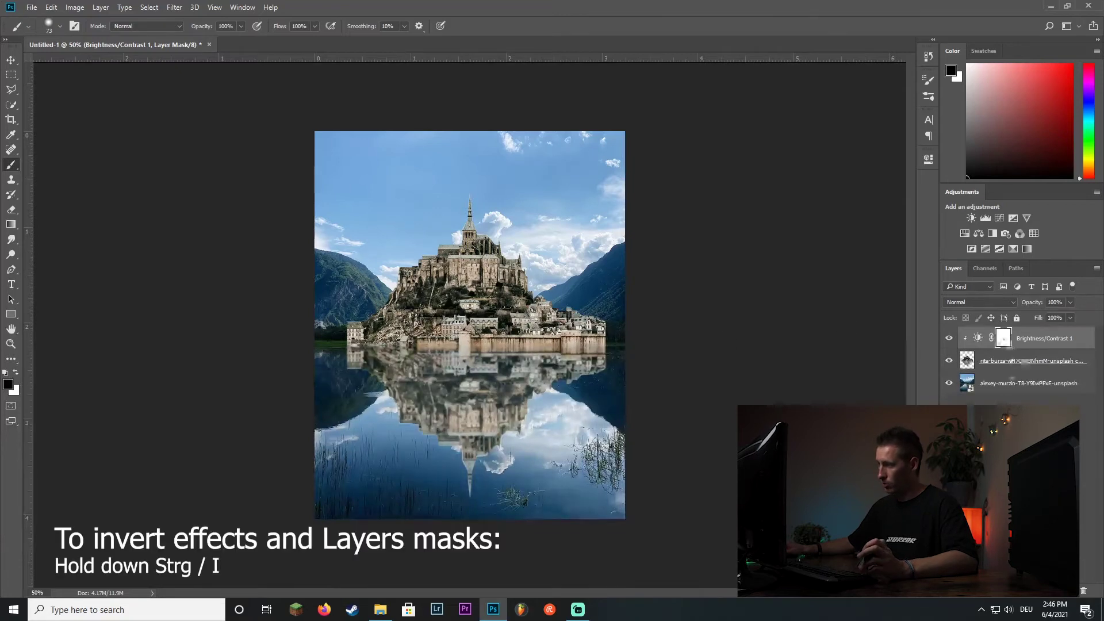
{"action": "key", "text": "ctrl+i"}
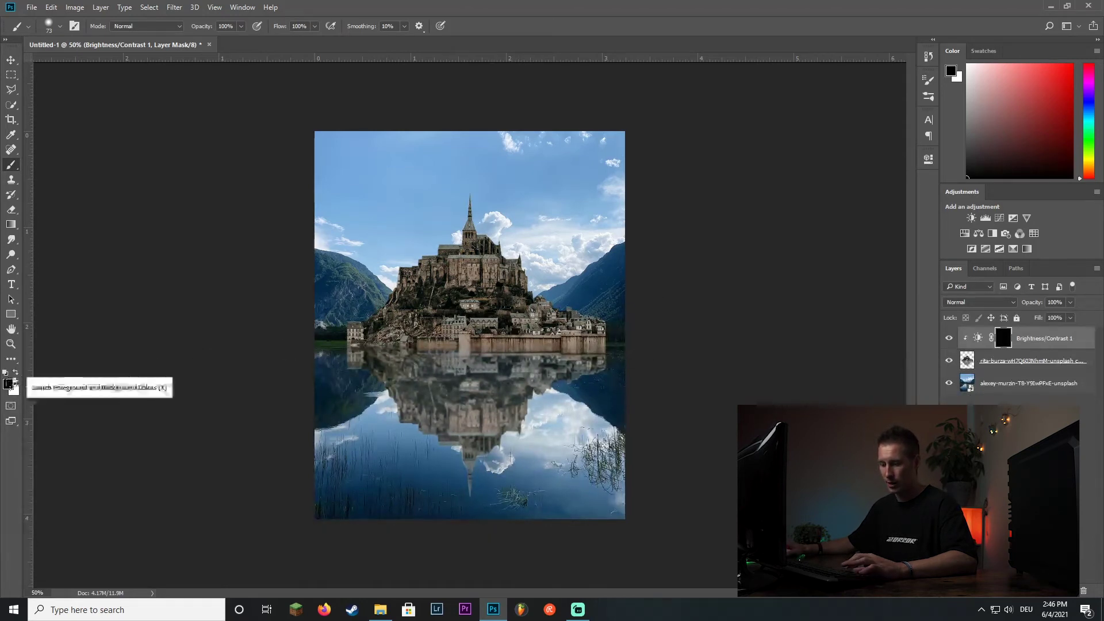
{"action": "key", "text": "x"}
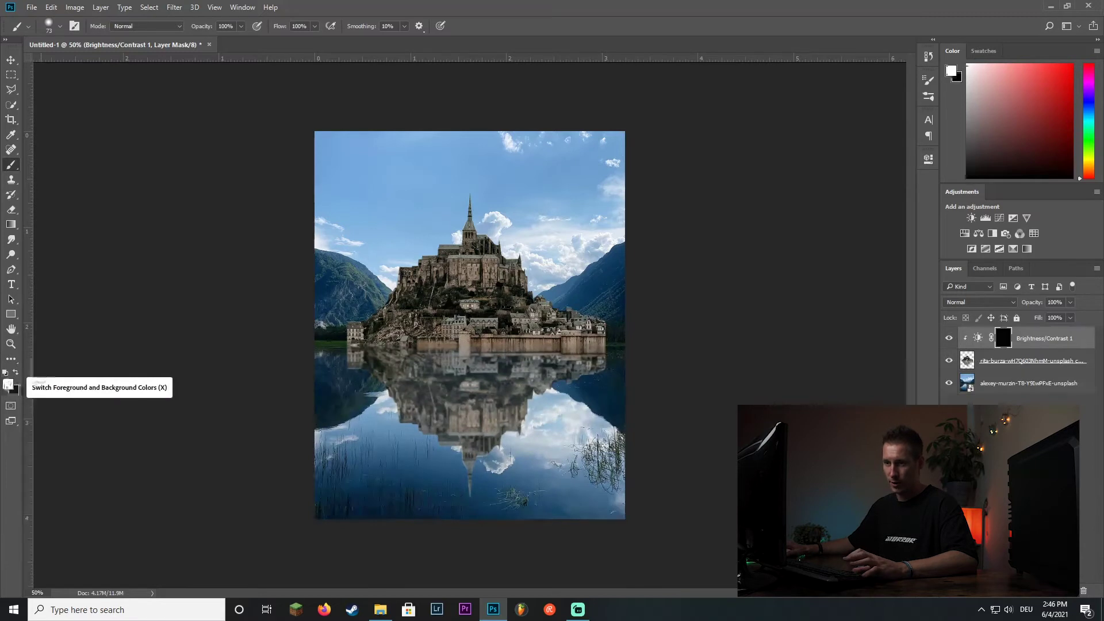
{"action": "left_click_drag", "start_coordinate": [372, 280], "coordinate": [377, 278]}
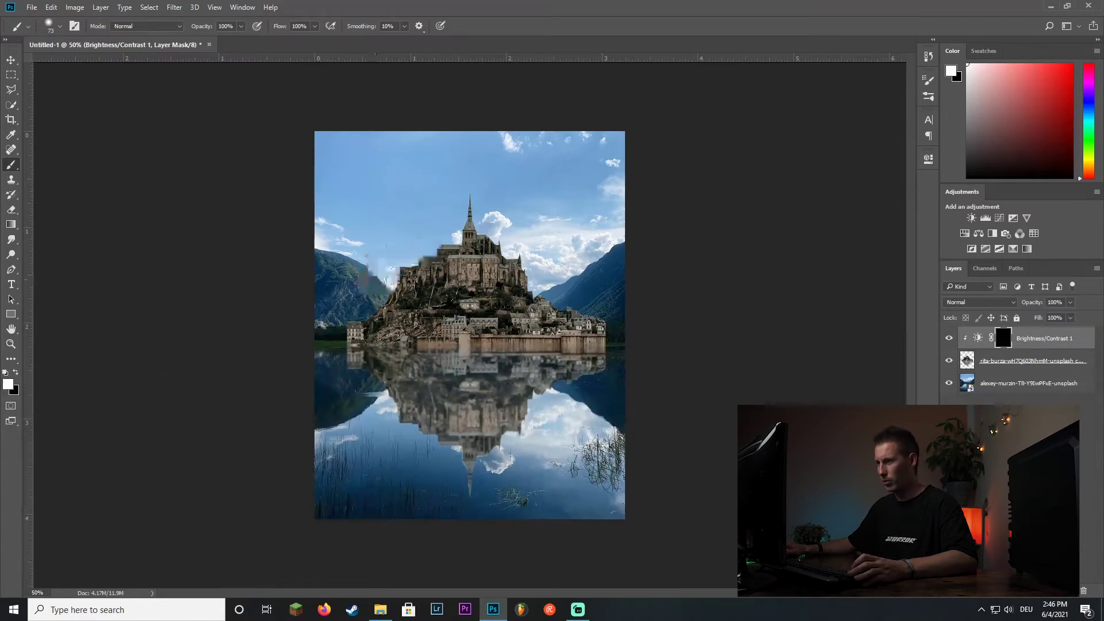
{"action": "left_click_drag", "start_coordinate": [449, 282], "coordinate": [460, 279]}
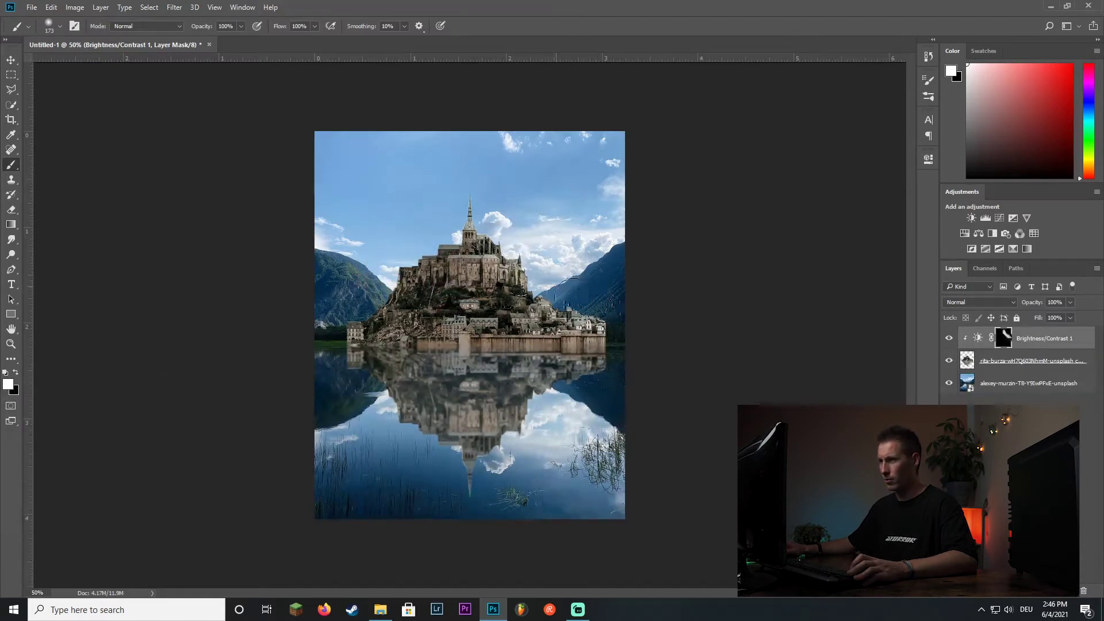
{"action": "left_click_drag", "start_coordinate": [206, 27], "coordinate": [195, 29]}
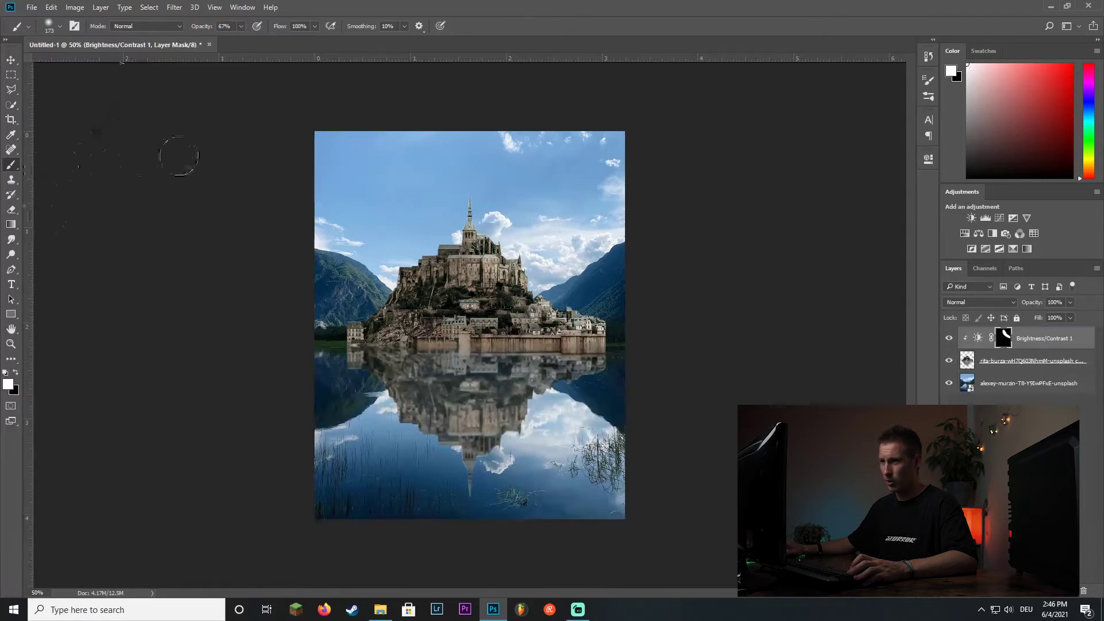
{"action": "left_click", "coordinate": [949, 339]}
{"action": "left_click", "coordinate": [949, 339]}
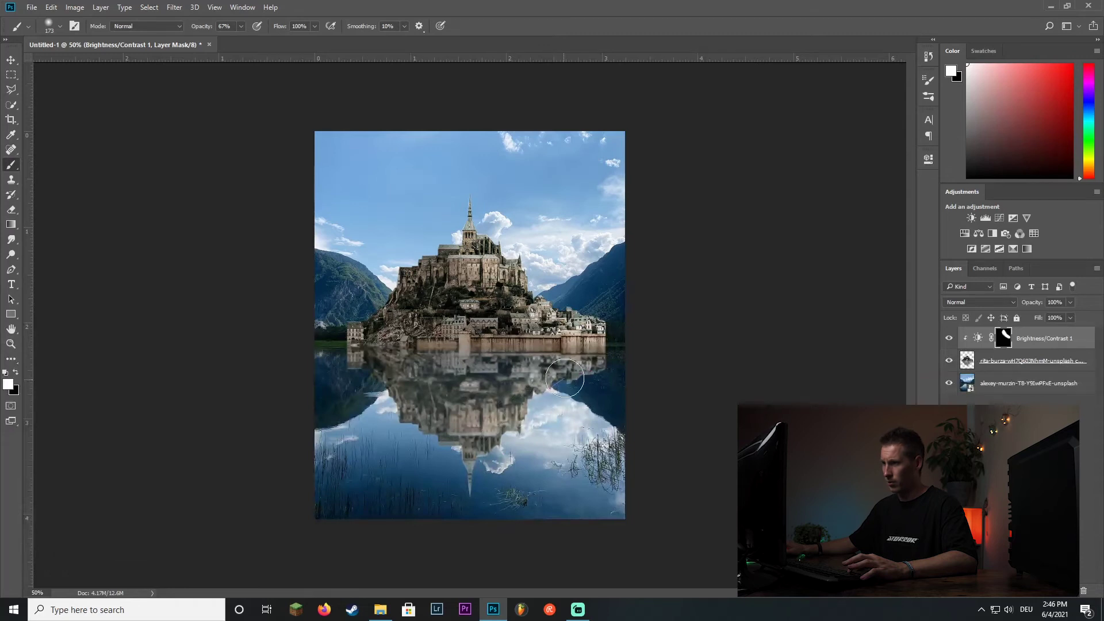
{"action": "left_click", "coordinate": [950, 339]}
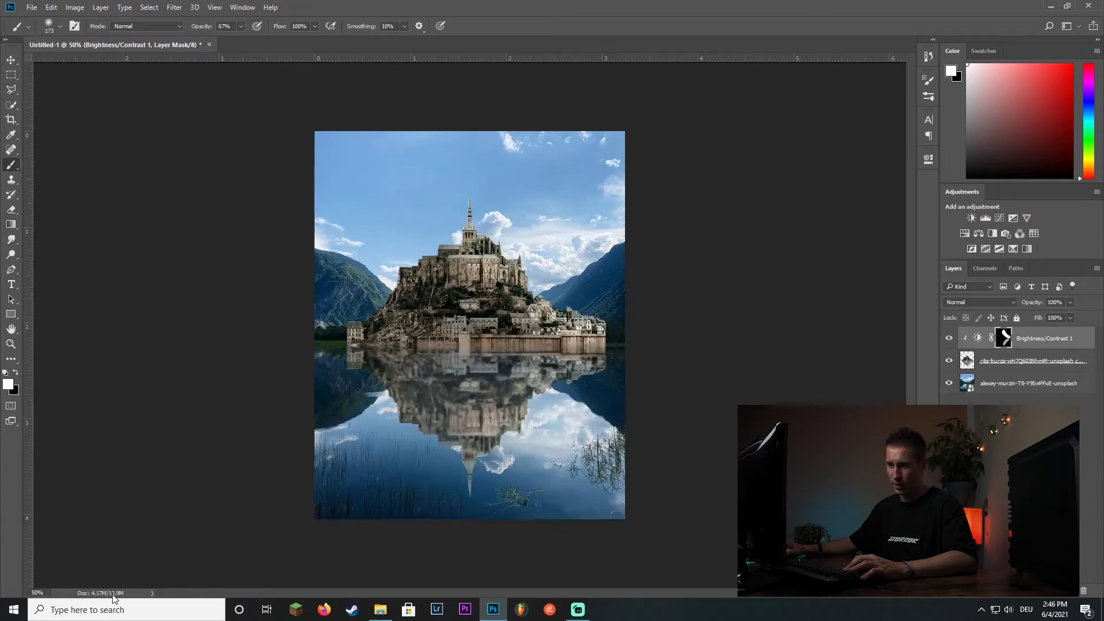
Step: Merge the Brightness/Contrast adjustment into the castle layer
{"action": "left_click", "coordinate": [1035, 349]}
{"action": "key", "text": "x"}
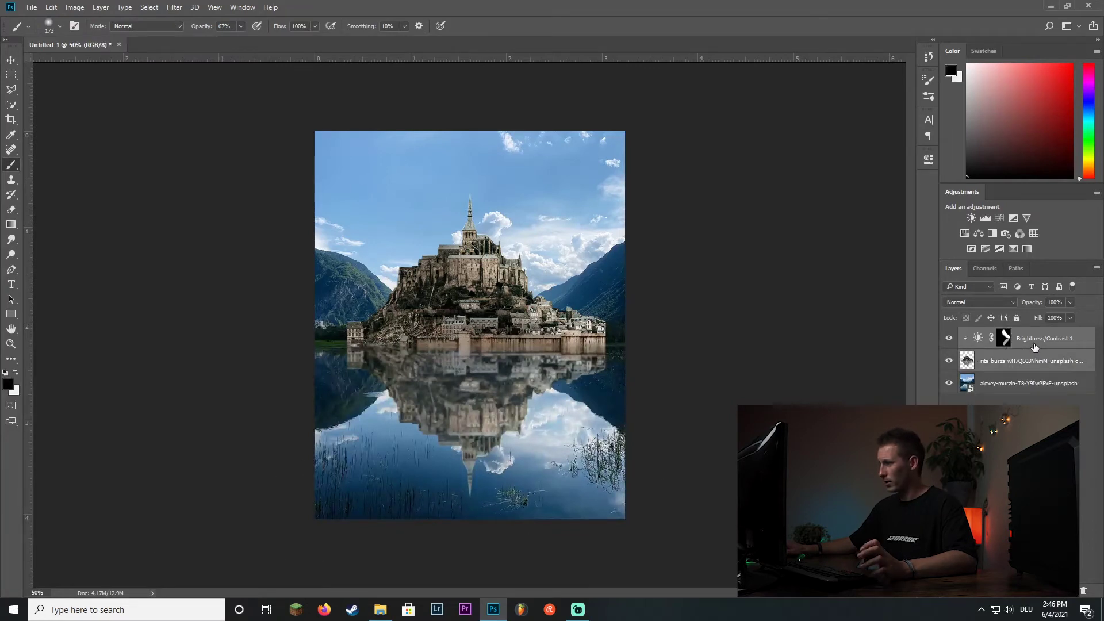
{"action": "left_click", "coordinate": [1029, 361], "text": "shift"}
{"action": "right_click", "coordinate": [1030, 360]}
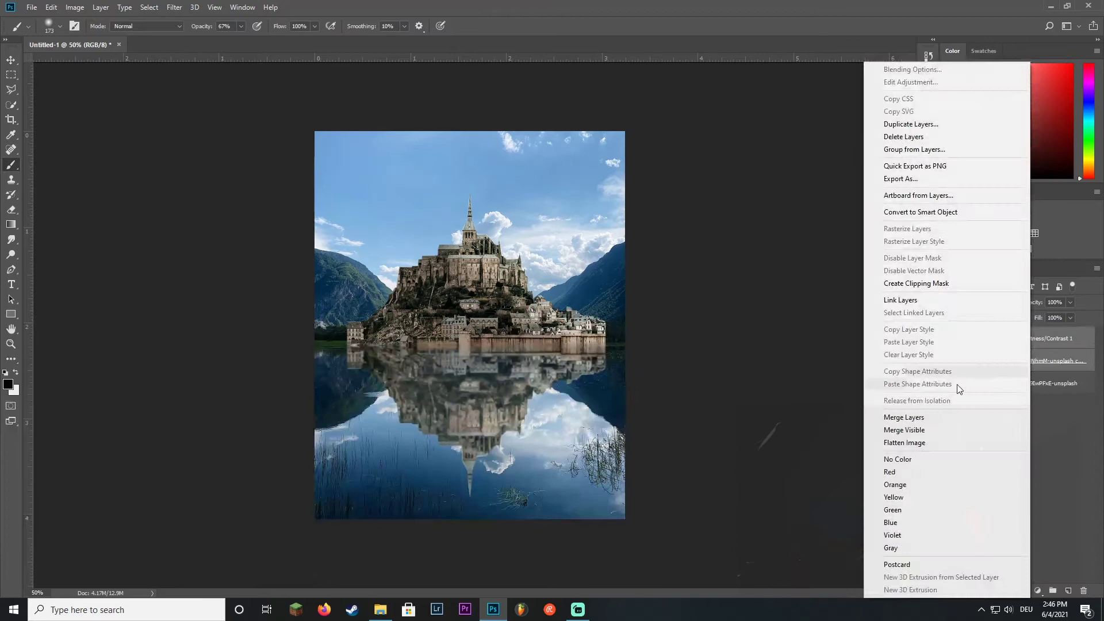
{"action": "left_click", "coordinate": [941, 415]}
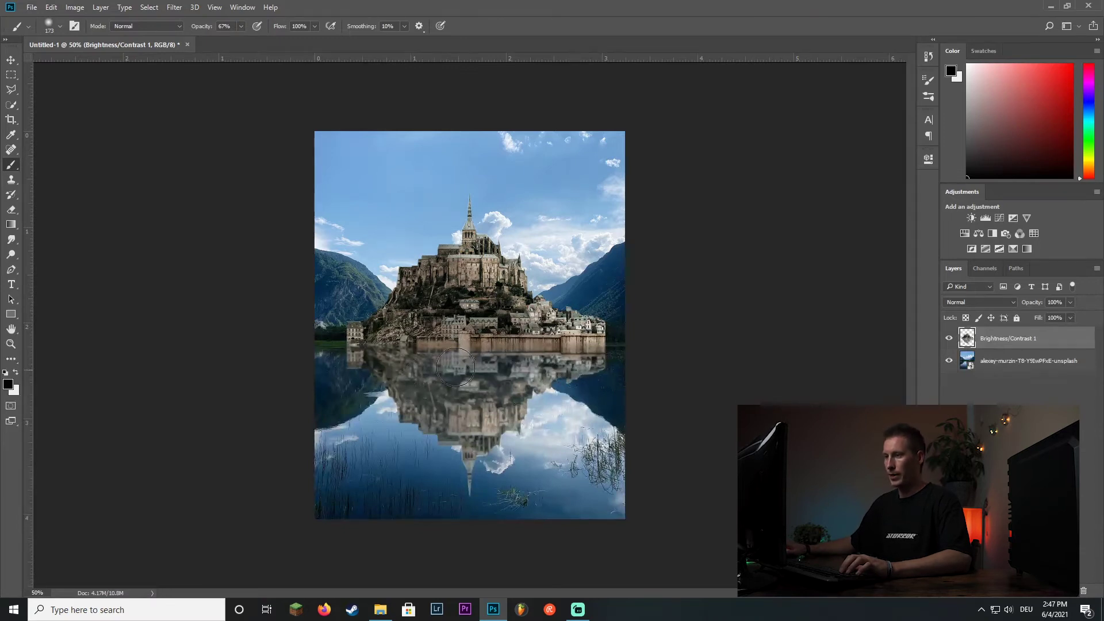
Step: Import a brush .ABR file and expand the Imad_brushset folder in the brush presets
{"action": "left_click", "coordinate": [61, 29]}
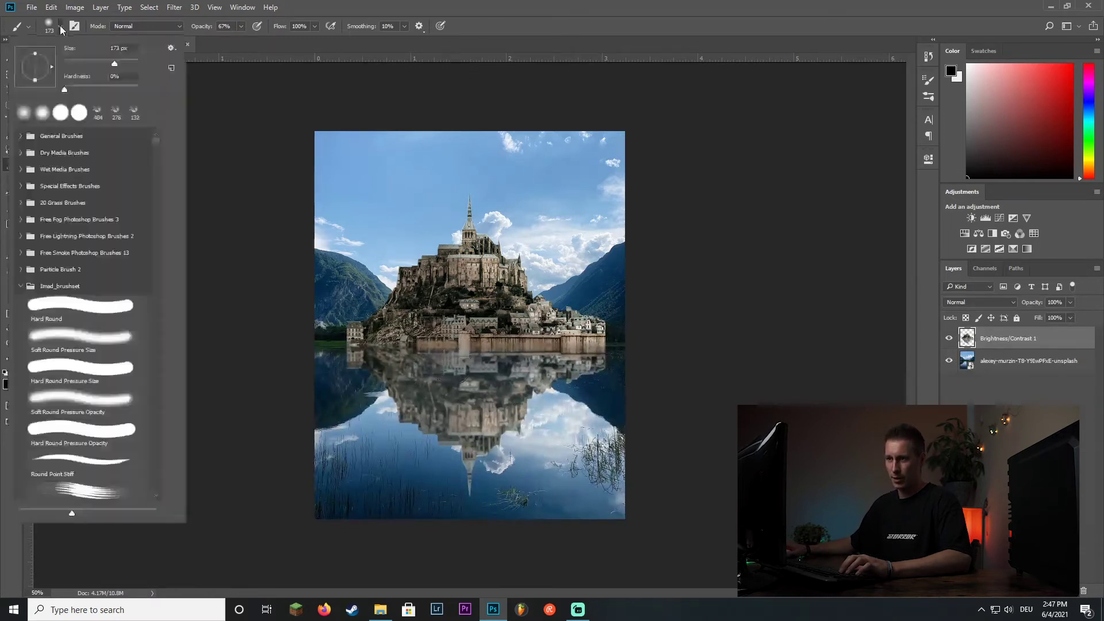
{"action": "left_click", "coordinate": [18, 287]}
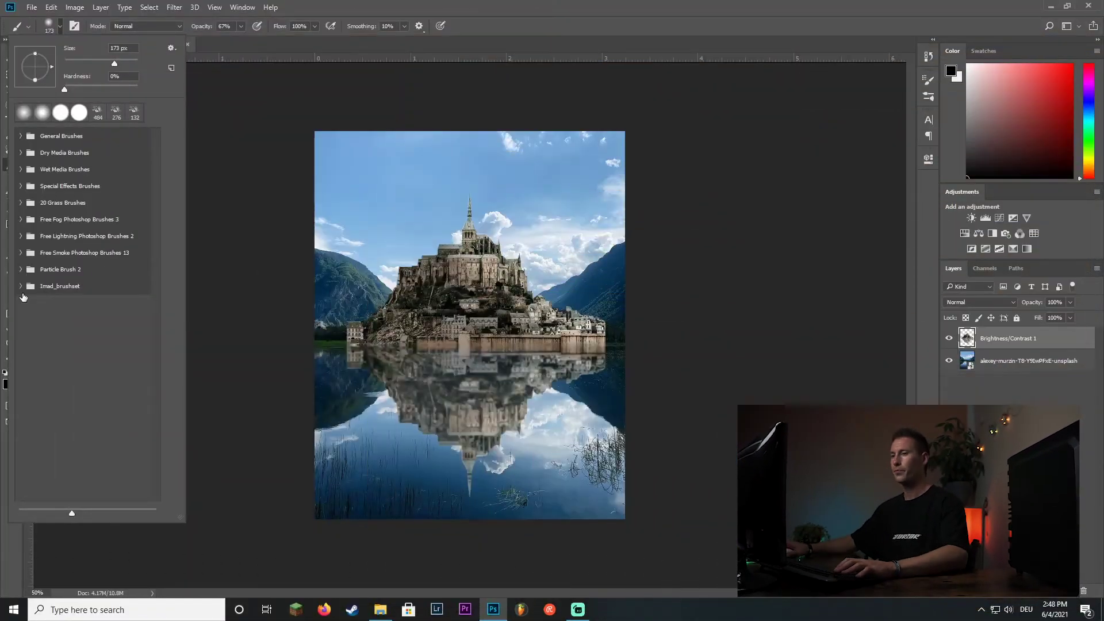
{"action": "left_click", "coordinate": [61, 26]}
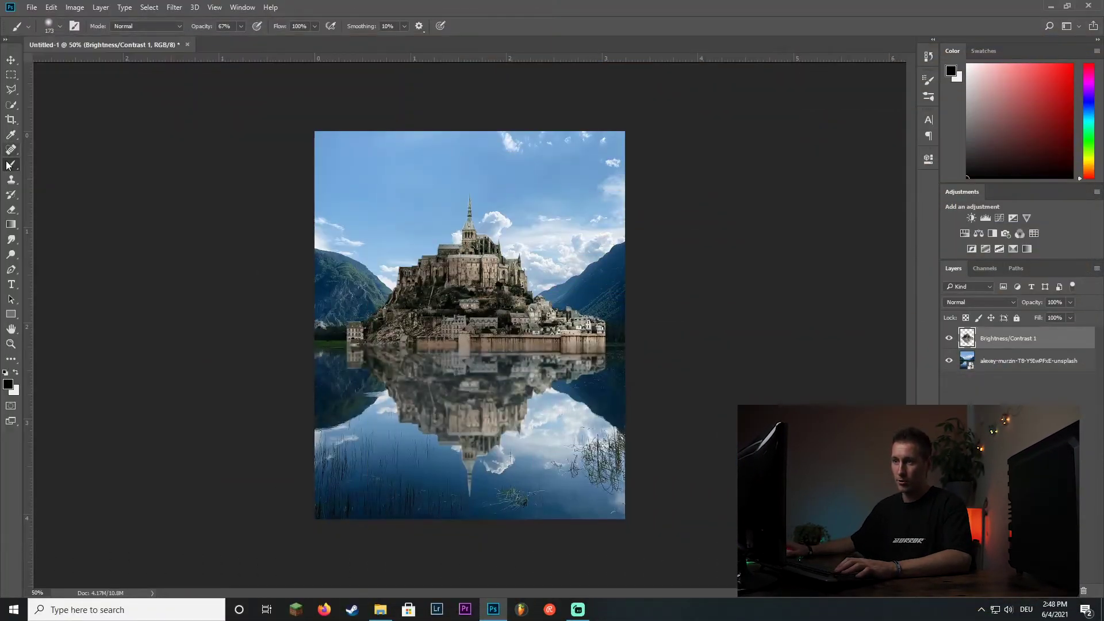
{"action": "left_click", "coordinate": [61, 26]}
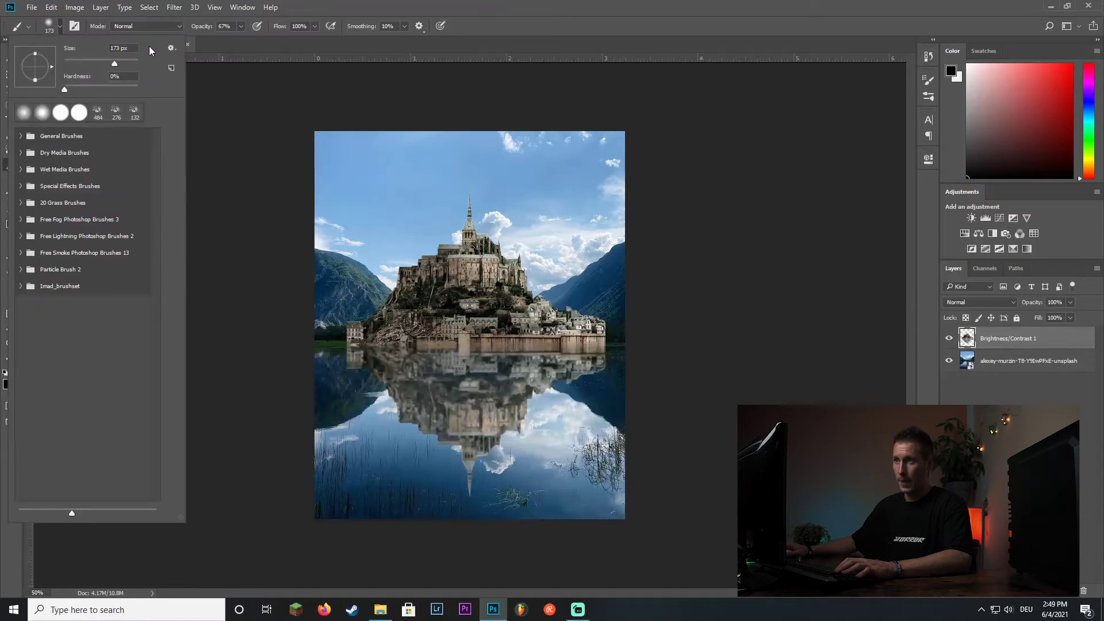
{"action": "left_click", "coordinate": [170, 50]}
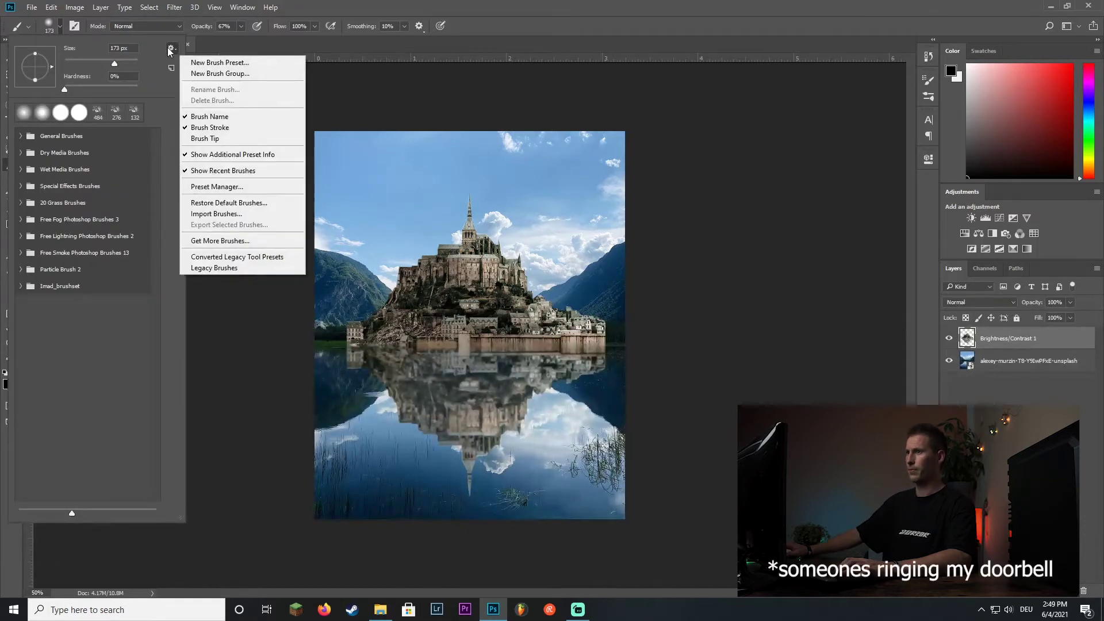
{"action": "left_click", "coordinate": [227, 217]}
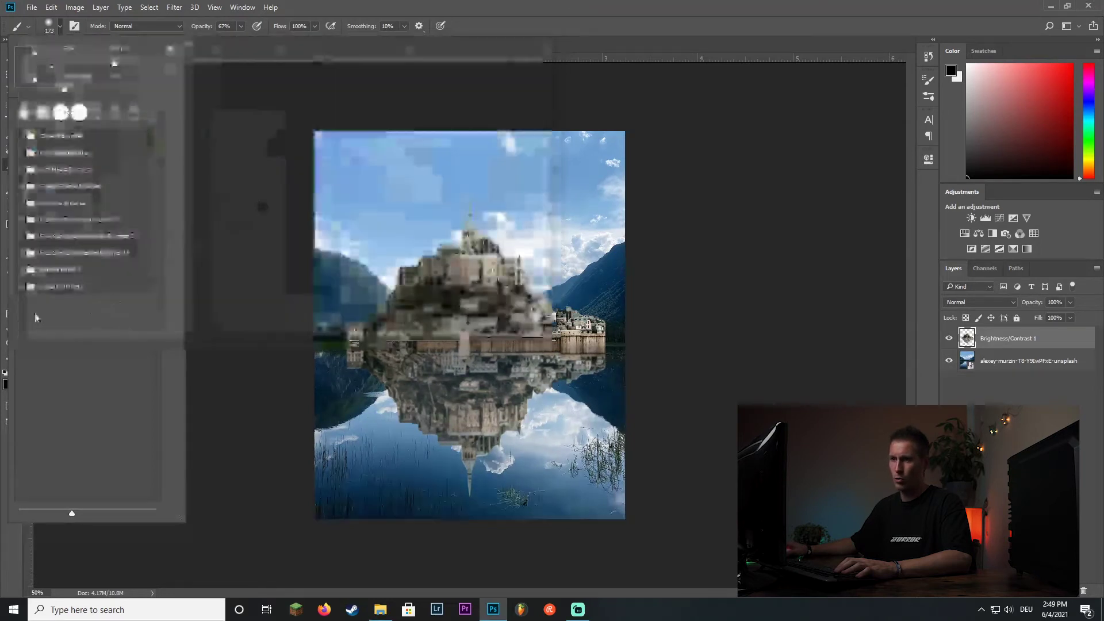
{"action": "left_click", "coordinate": [30, 287]}
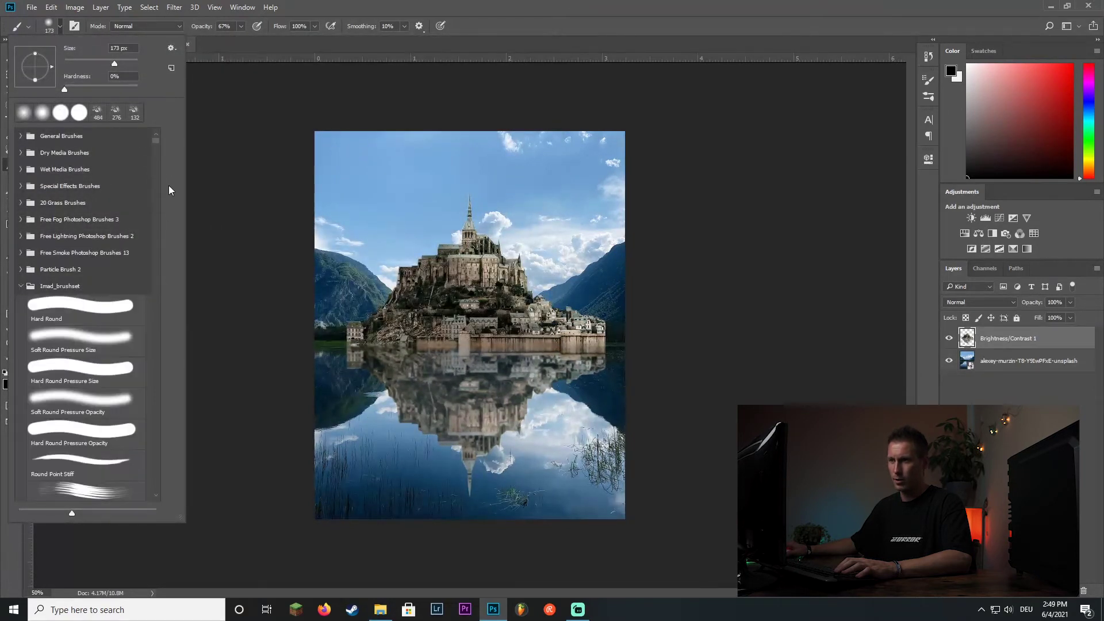
{"action": "left_click_drag", "start_coordinate": [156, 145], "coordinate": [157, 209]}
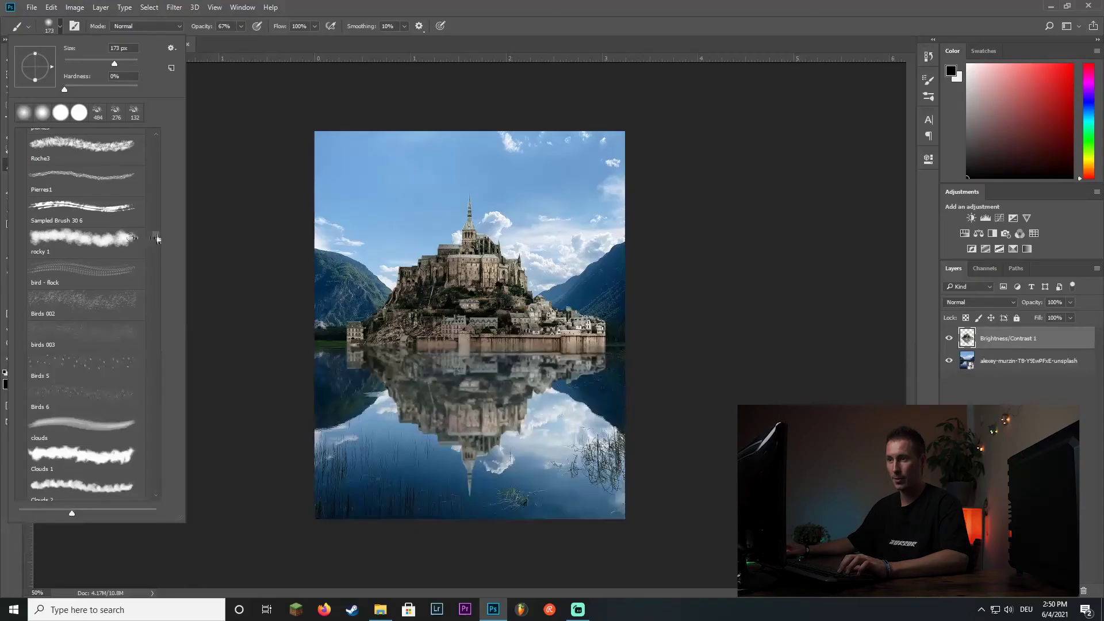
Step: Paint soft white mist over the lake and reflection on a new layer
{"action": "left_click_drag", "start_coordinate": [155, 236], "coordinate": [152, 217]}
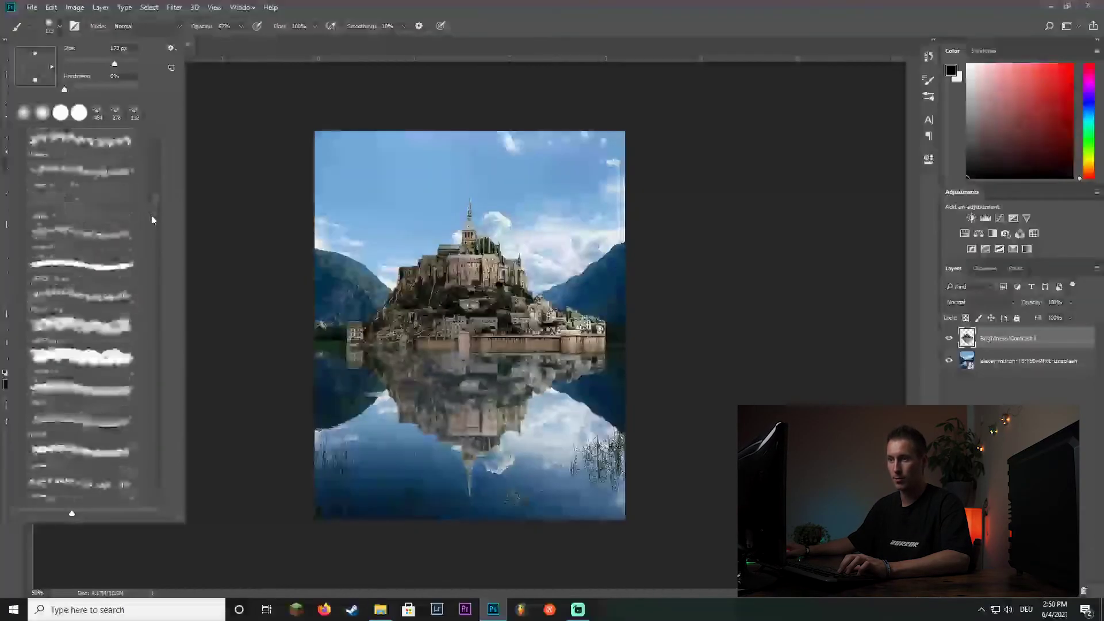
{"action": "scroll", "coordinate": [151, 219], "scroll_direction": "down", "scroll_amount": 5}
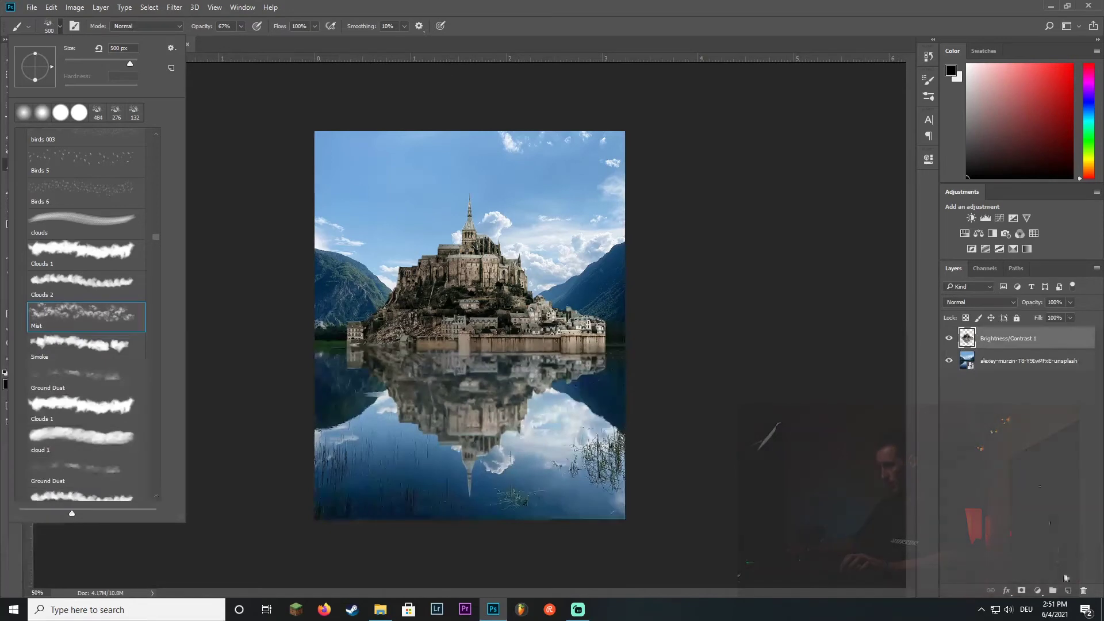
{"action": "left_click", "coordinate": [1068, 593]}
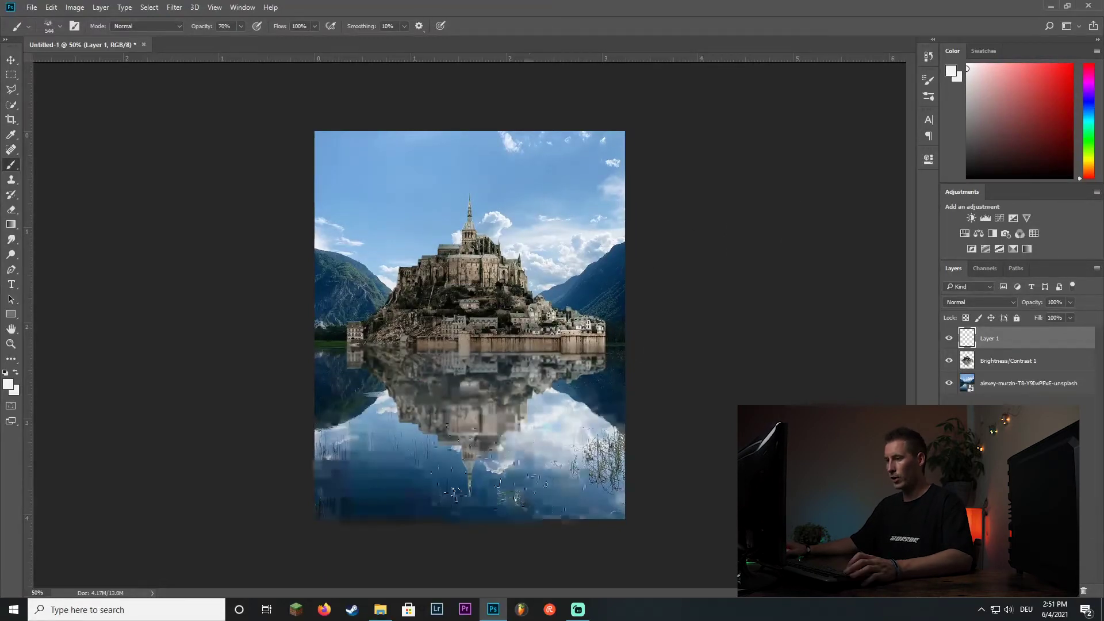
{"action": "key", "text": "7"}
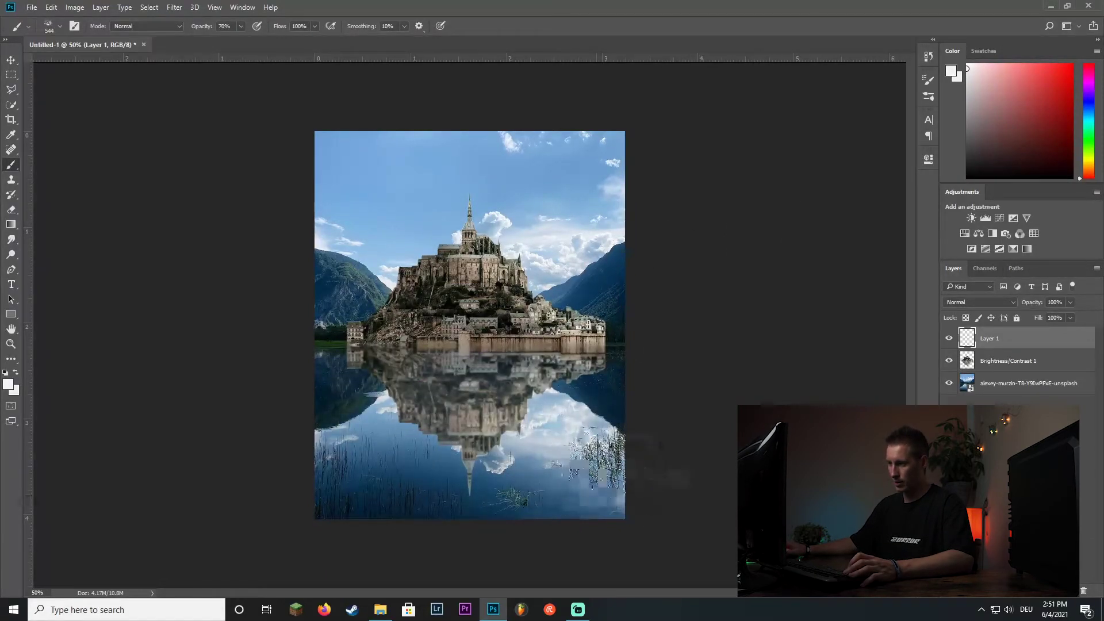
{"action": "mouse_move", "coordinate": [662, 472]}
{"action": "left_mouse_down"}
{"action": "mouse_move", "coordinate": [407, 517]}
{"action": "mouse_move", "coordinate": [283, 481]}
{"action": "mouse_move", "coordinate": [437, 495]}
{"action": "mouse_move", "coordinate": [425, 540]}
{"action": "left_mouse_up"}
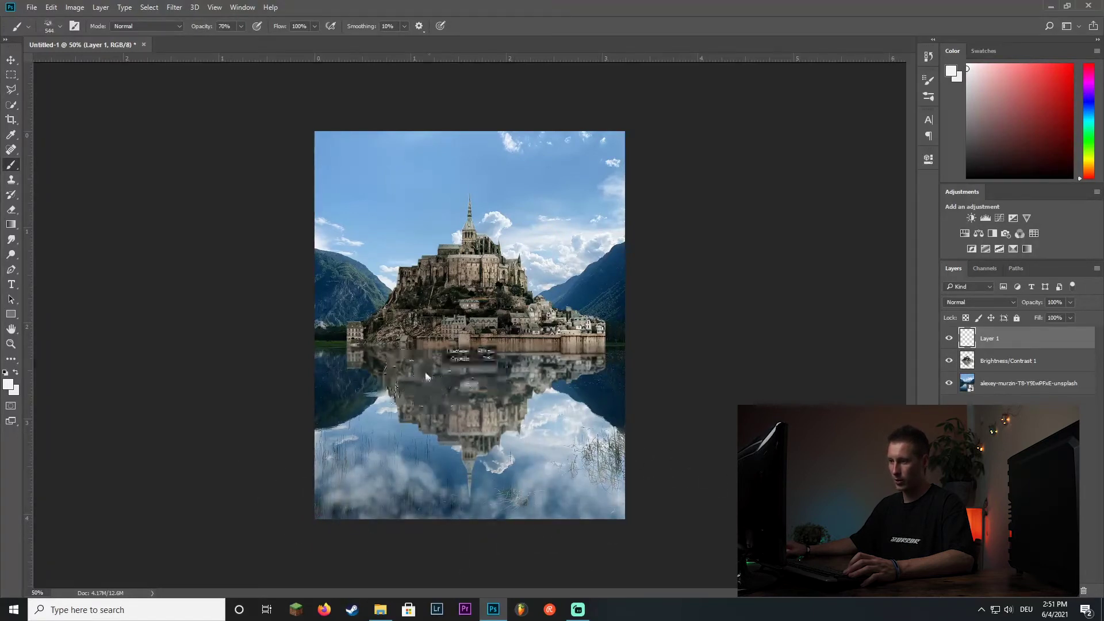
{"action": "left_click_drag", "start_coordinate": [403, 374], "coordinate": [449, 478]}
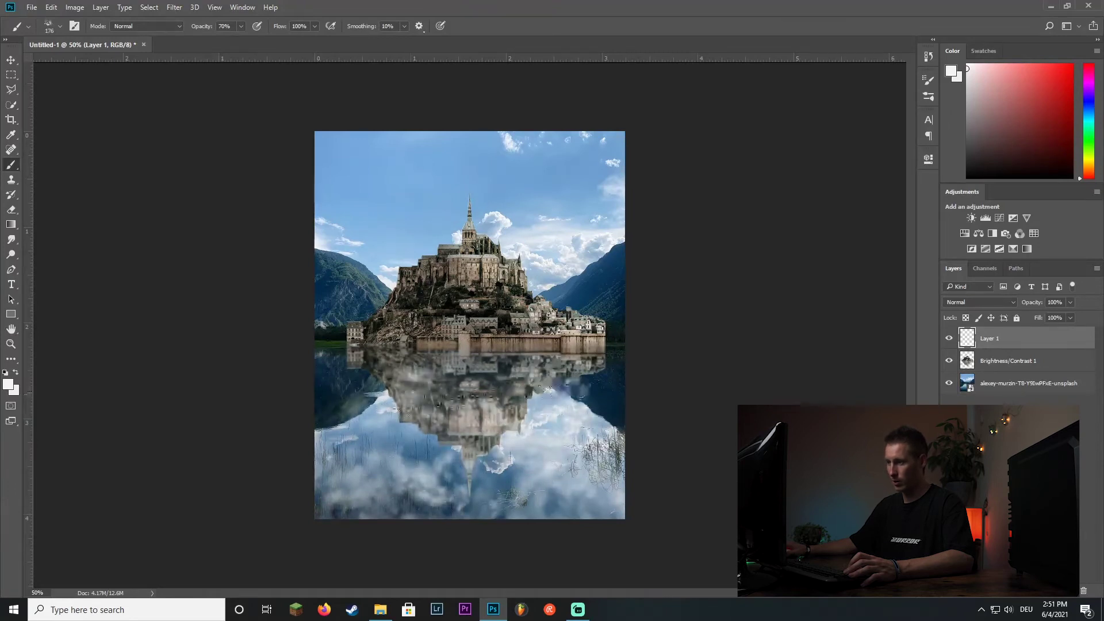
{"action": "left_click_drag", "start_coordinate": [499, 398], "coordinate": [446, 364]}
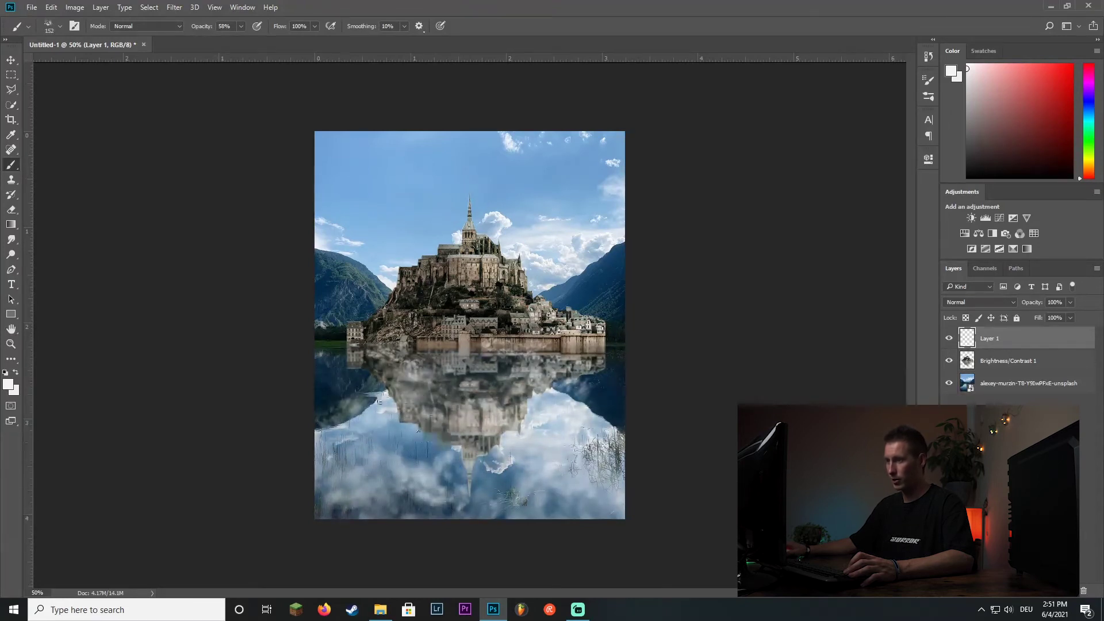
{"action": "left_click_drag", "start_coordinate": [365, 344], "coordinate": [415, 348]}
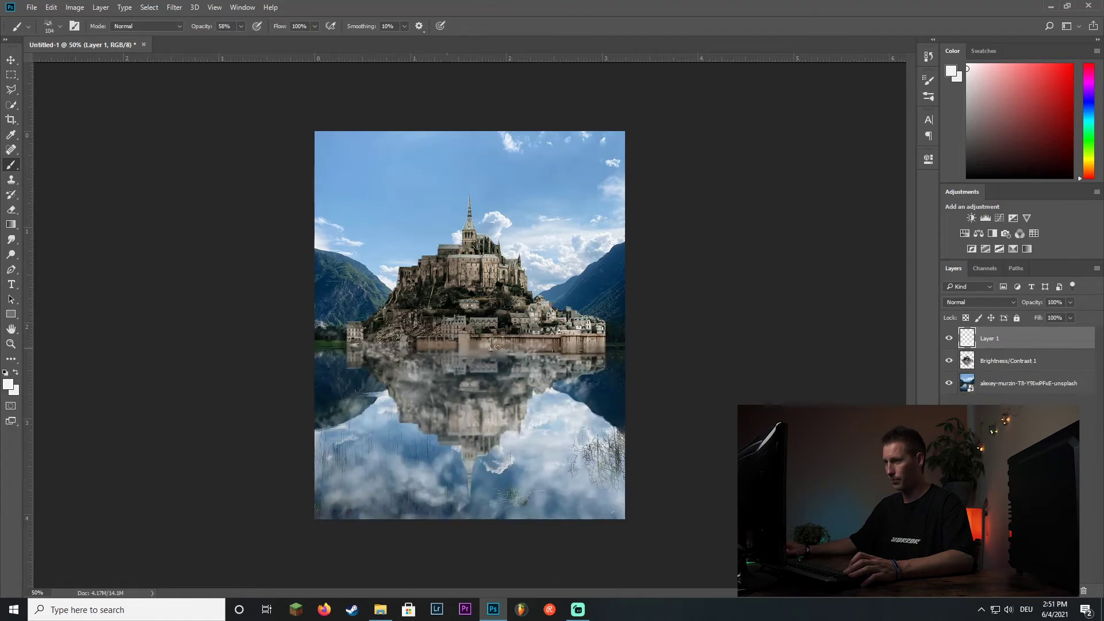
{"action": "left_click_drag", "start_coordinate": [496, 347], "coordinate": [472, 374]}
Step: Rename the mist layer to 'Nebel see'
{"action": "double_click", "coordinate": [990, 339]}
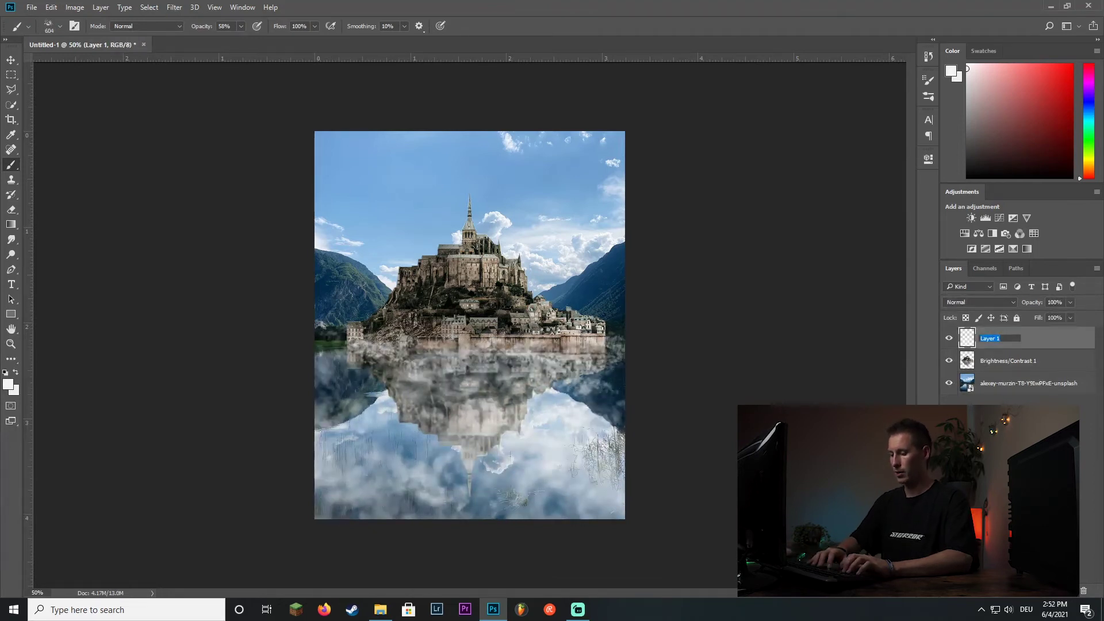
{"action": "type", "text": "Nebel see"}
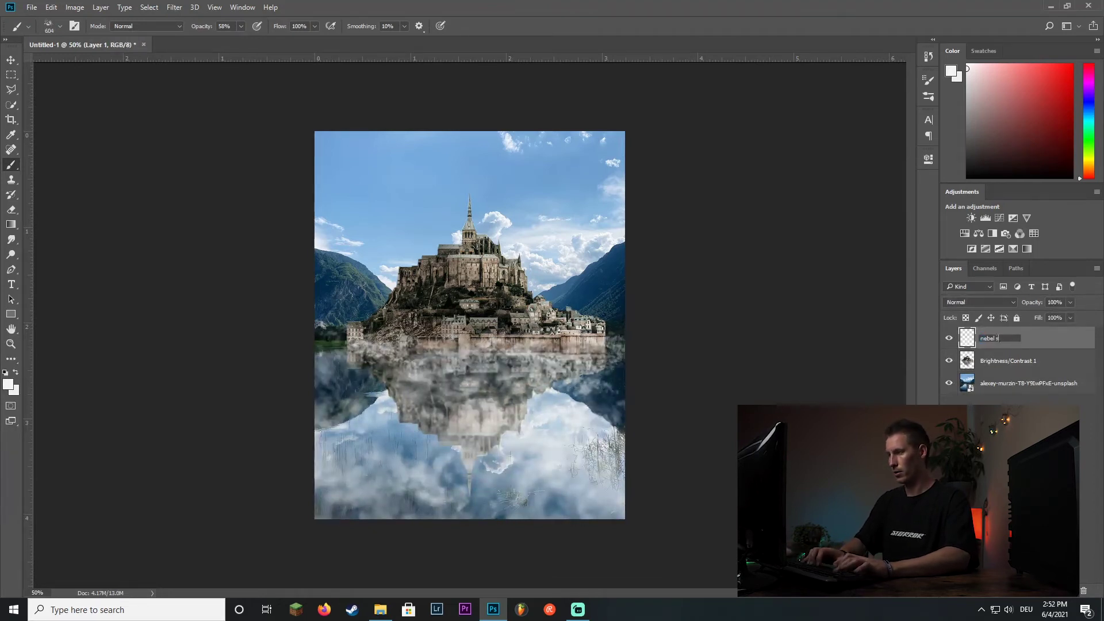
{"action": "key", "text": "Return"}
{"action": "left_click", "coordinate": [1026, 509]}
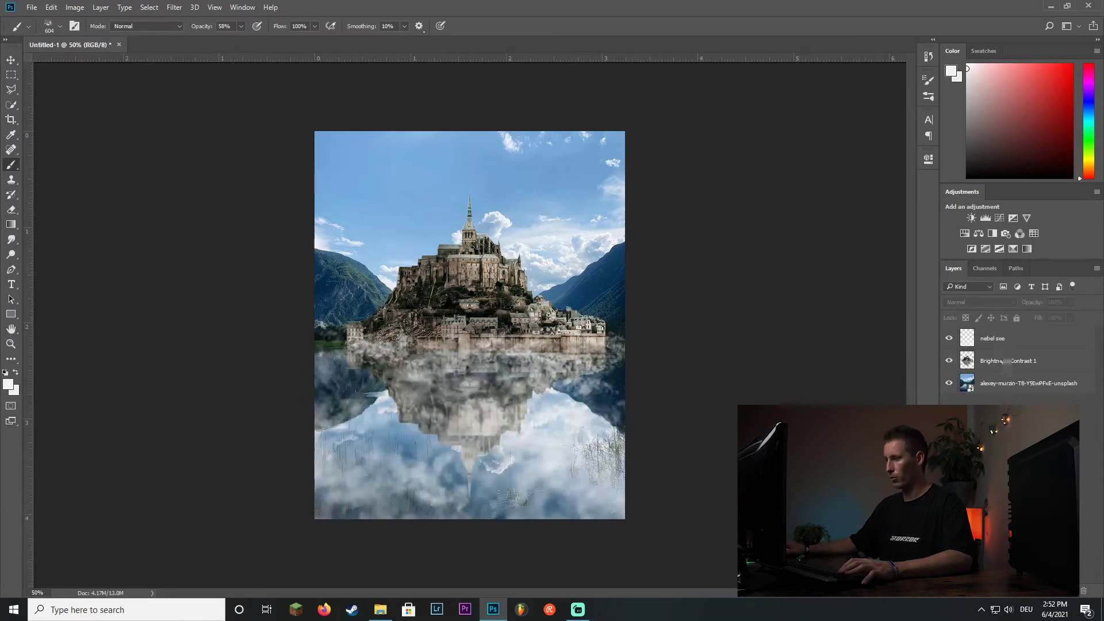
Step: On a new layer below Brightness/Contrast 1, paint mist along both mountain bases
{"action": "left_click", "coordinate": [1075, 593]}
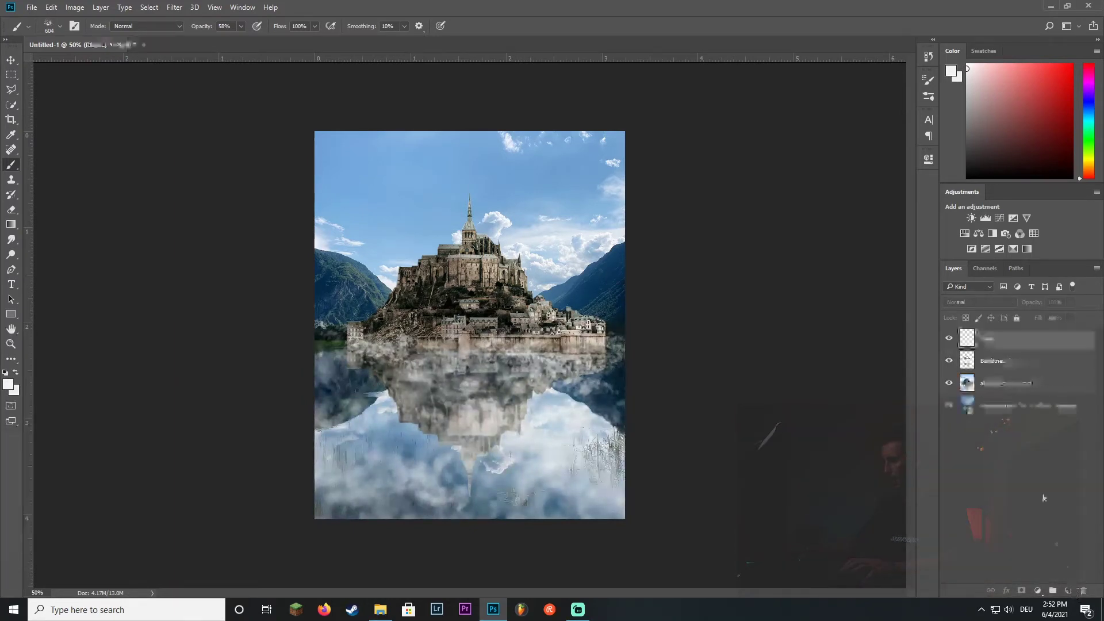
{"action": "left_click_drag", "start_coordinate": [1001, 340], "coordinate": [1008, 394]}
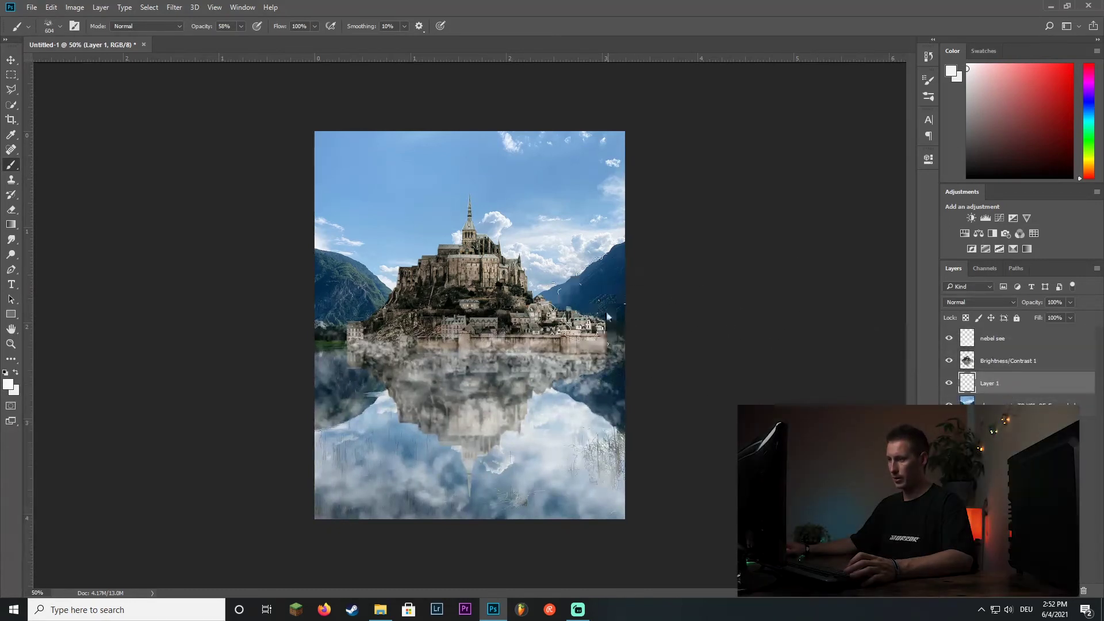
{"action": "mouse_move", "coordinate": [608, 316]}
{"action": "left_mouse_down"}
{"action": "mouse_move", "coordinate": [576, 316]}
{"action": "mouse_move", "coordinate": [598, 309]}
{"action": "left_mouse_up"}
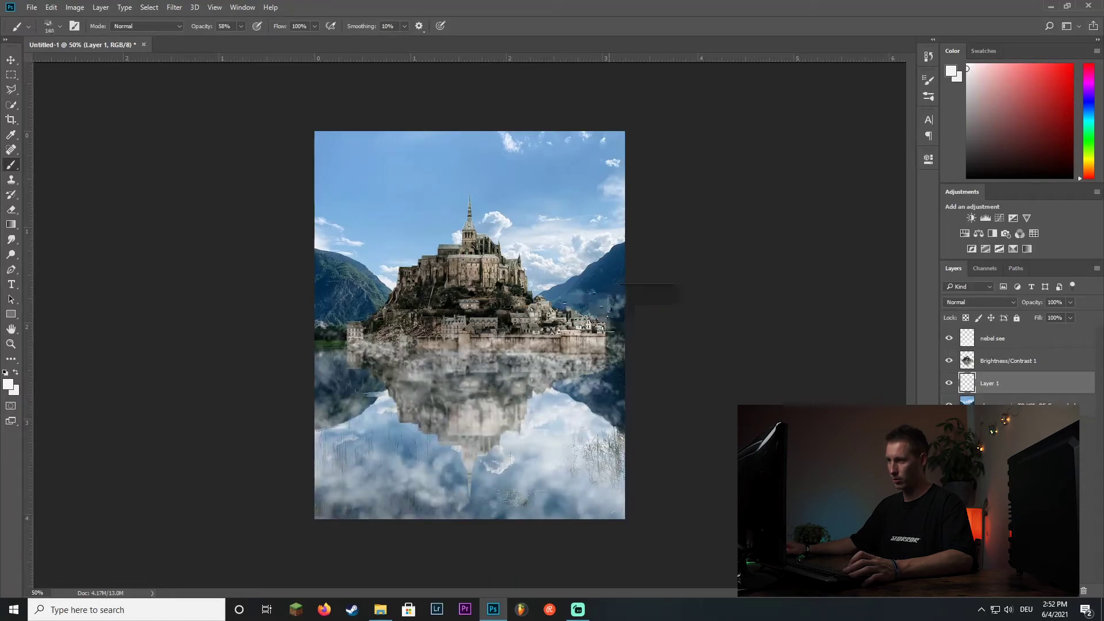
{"action": "right_click", "coordinate": [393, 308]}
{"action": "left_click_drag", "start_coordinate": [325, 314], "coordinate": [370, 306]}
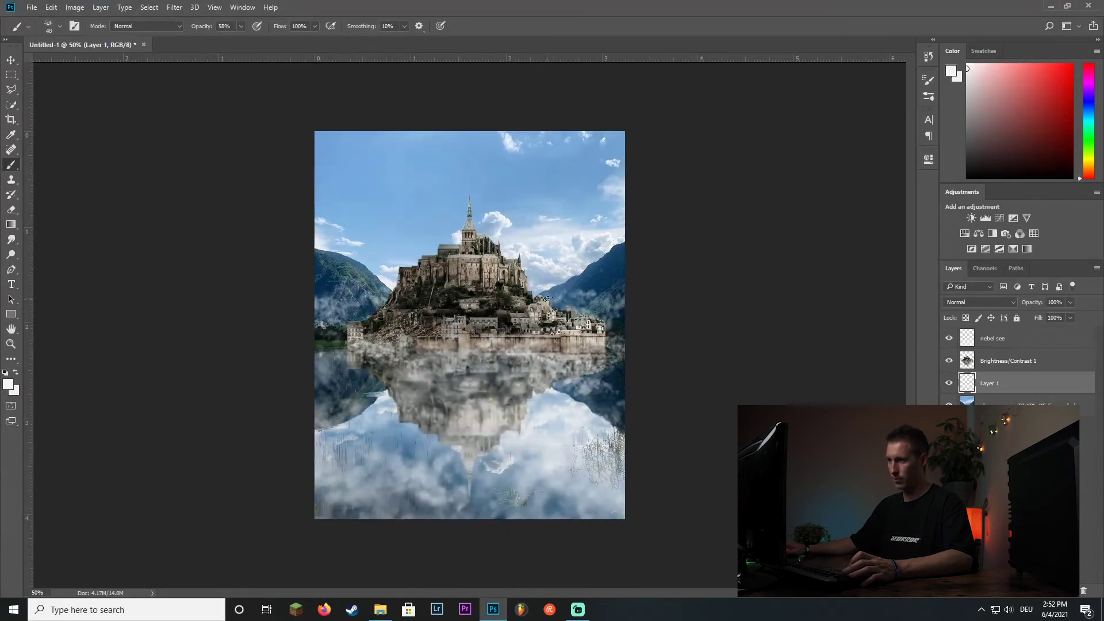
{"action": "left_click_drag", "start_coordinate": [552, 299], "coordinate": [624, 316]}
{"action": "key", "text": "bracketright"}
{"action": "key", "text": "bracketright"}
{"action": "key", "text": "bracketright"}
{"action": "left_click_drag", "start_coordinate": [319, 345], "coordinate": [345, 346]}
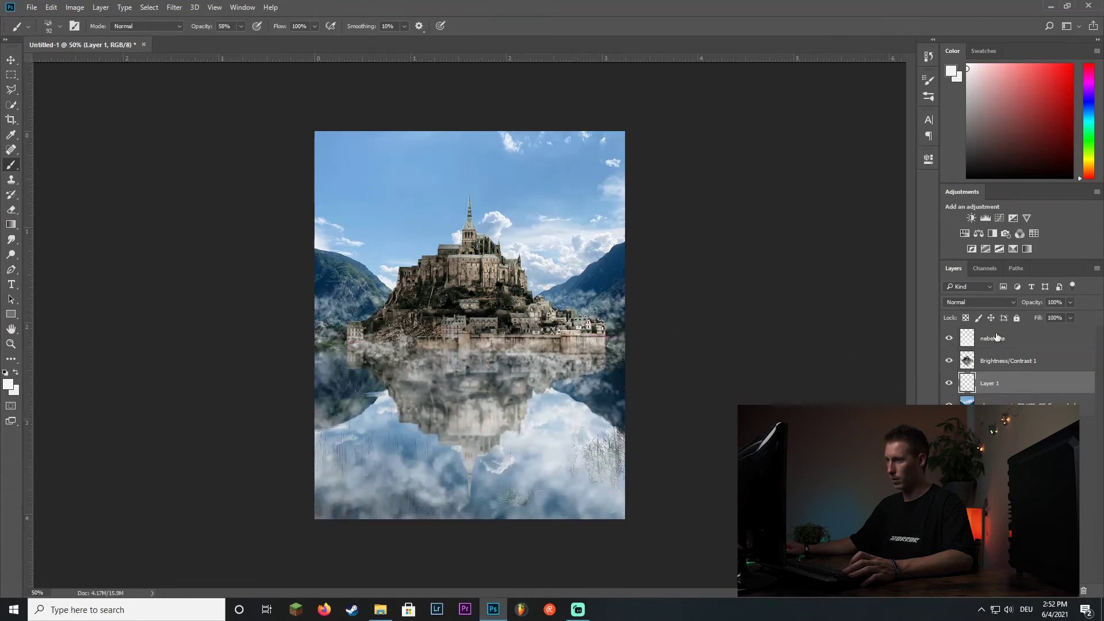
Step: Thicken the fog on nebel see, then lower both mist layers' opacity, nebel see to 71%
{"action": "left_click", "coordinate": [997, 337]}
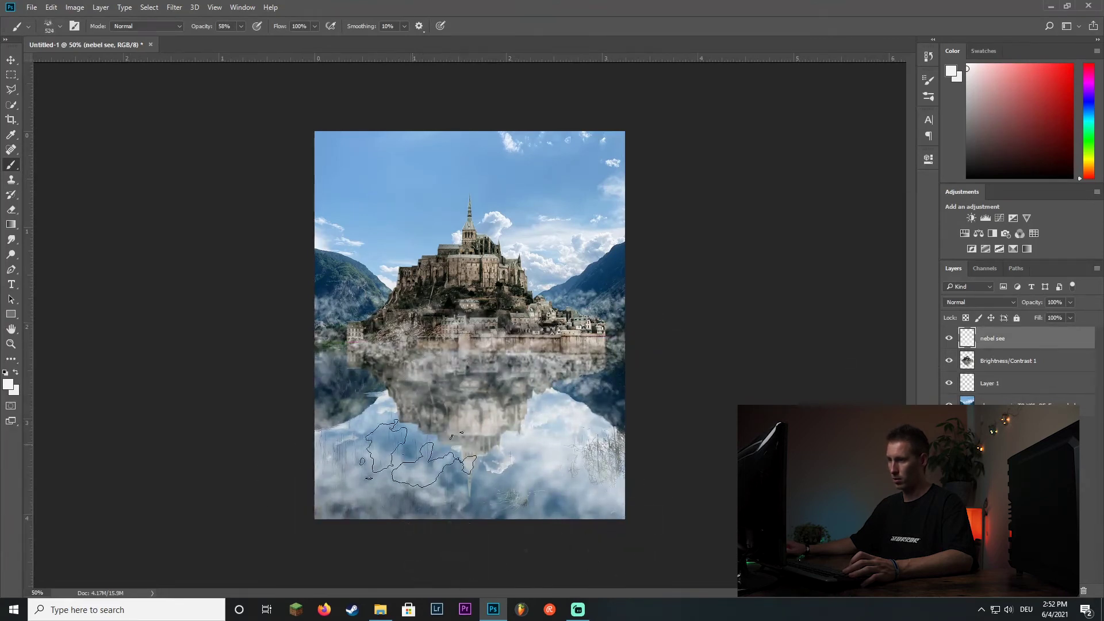
{"action": "left_click_drag", "start_coordinate": [418, 454], "coordinate": [575, 460]}
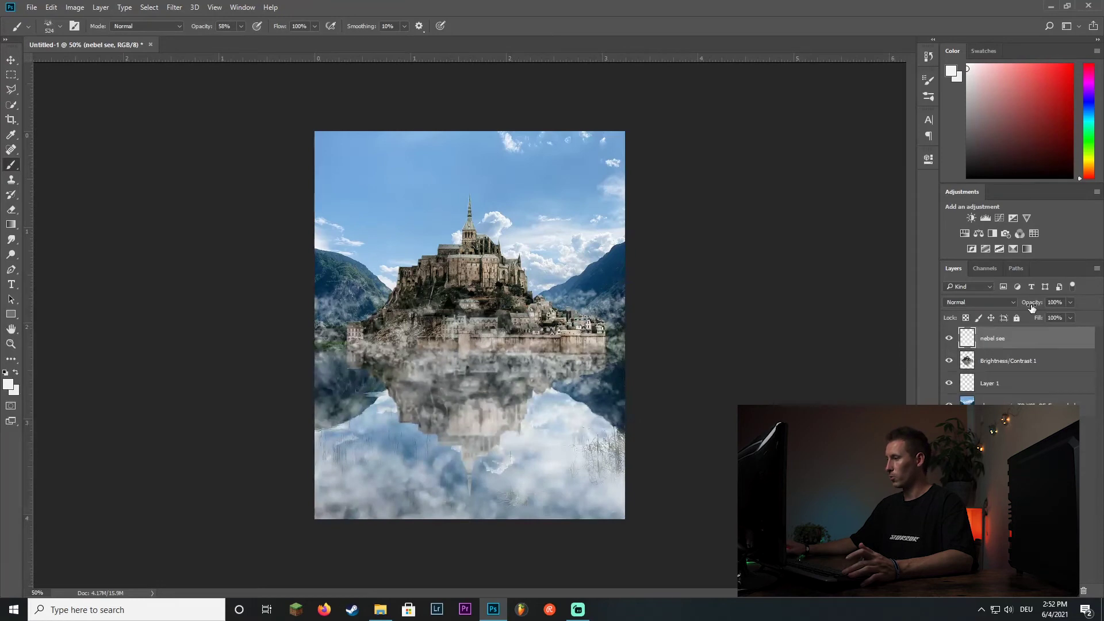
{"action": "left_click_drag", "start_coordinate": [1031, 306], "coordinate": [1020, 307]}
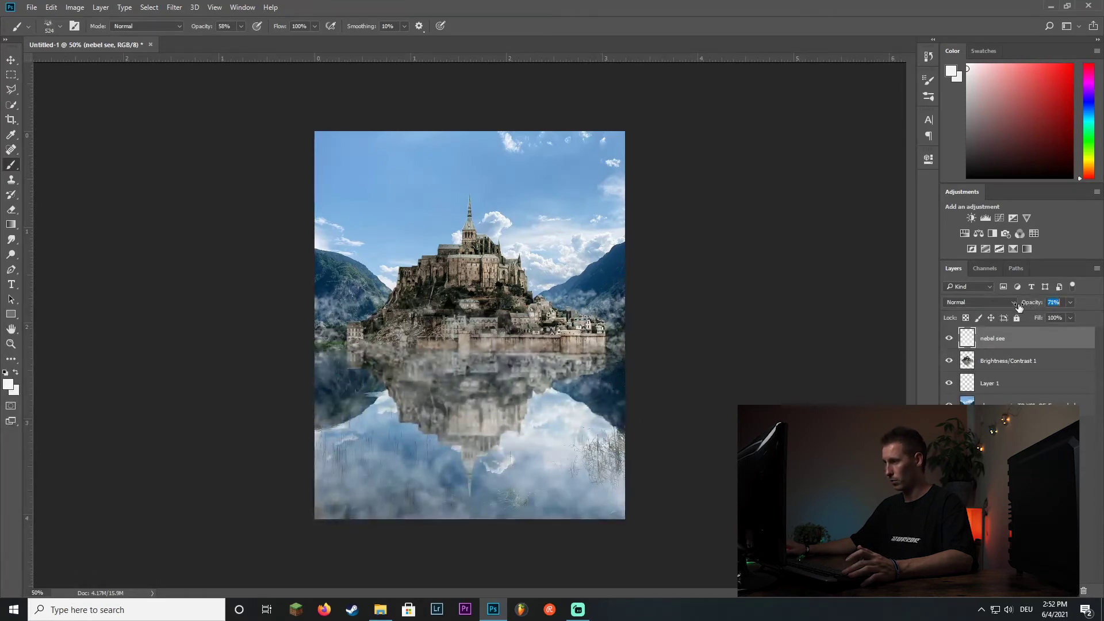
{"action": "left_click", "coordinate": [1000, 384]}
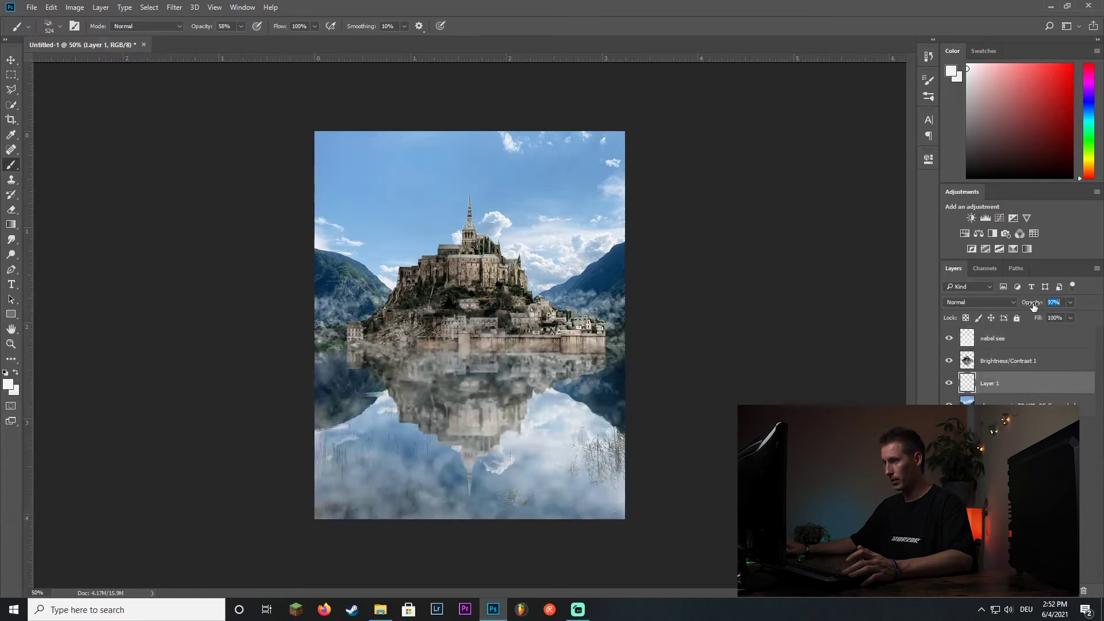
{"action": "mouse_move", "coordinate": [1032, 303]}
{"action": "left_mouse_down"}
{"action": "mouse_move", "coordinate": [1002, 313]}
{"action": "mouse_move", "coordinate": [1013, 315]}
{"action": "left_mouse_up"}
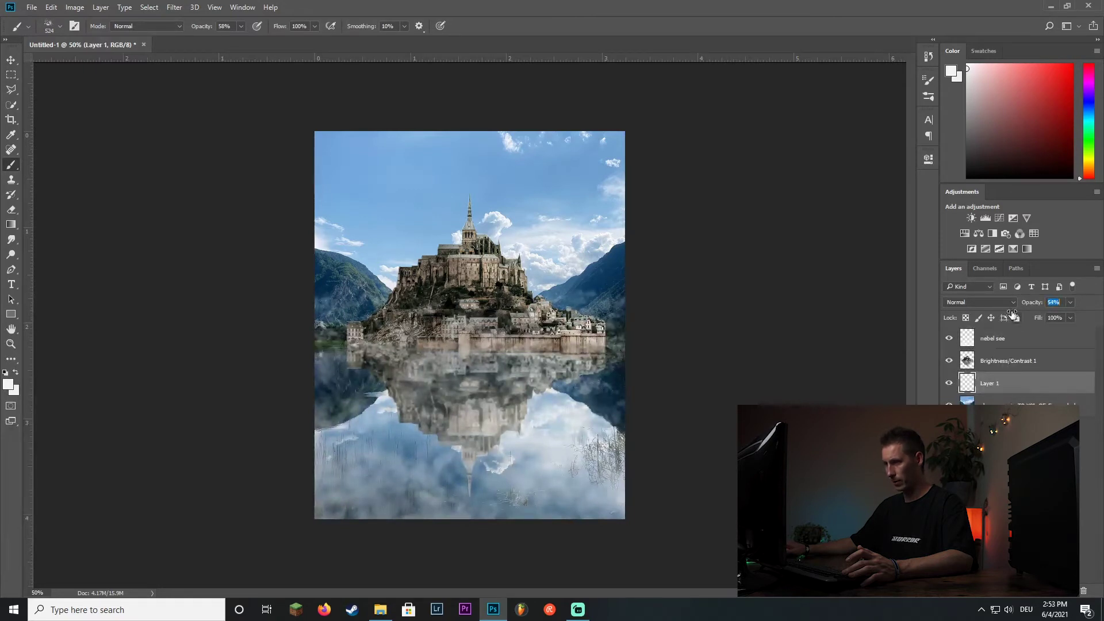
{"action": "left_click", "coordinate": [1001, 338]}
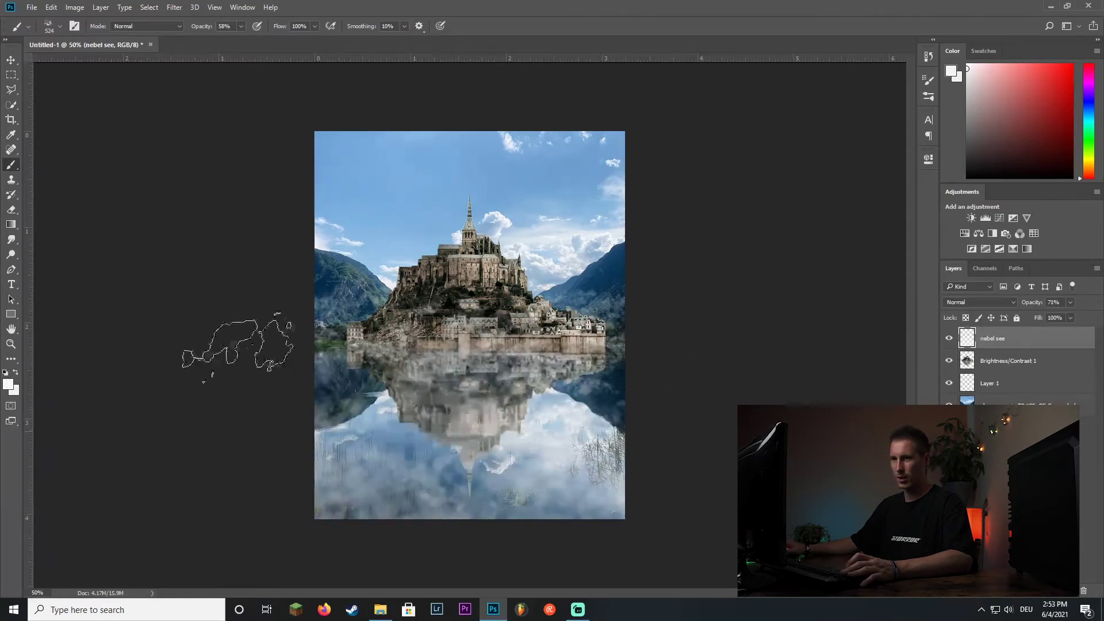
Step: Switch to the Eraser with the Mist brush tip
{"action": "left_click", "coordinate": [14, 216]}
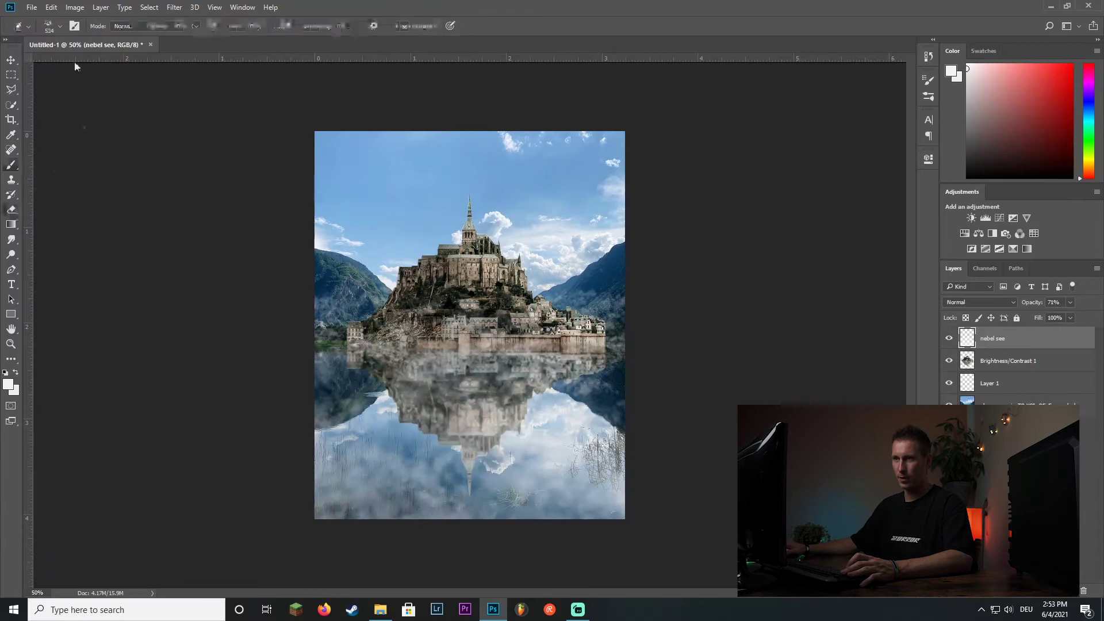
{"action": "left_click", "coordinate": [57, 26]}
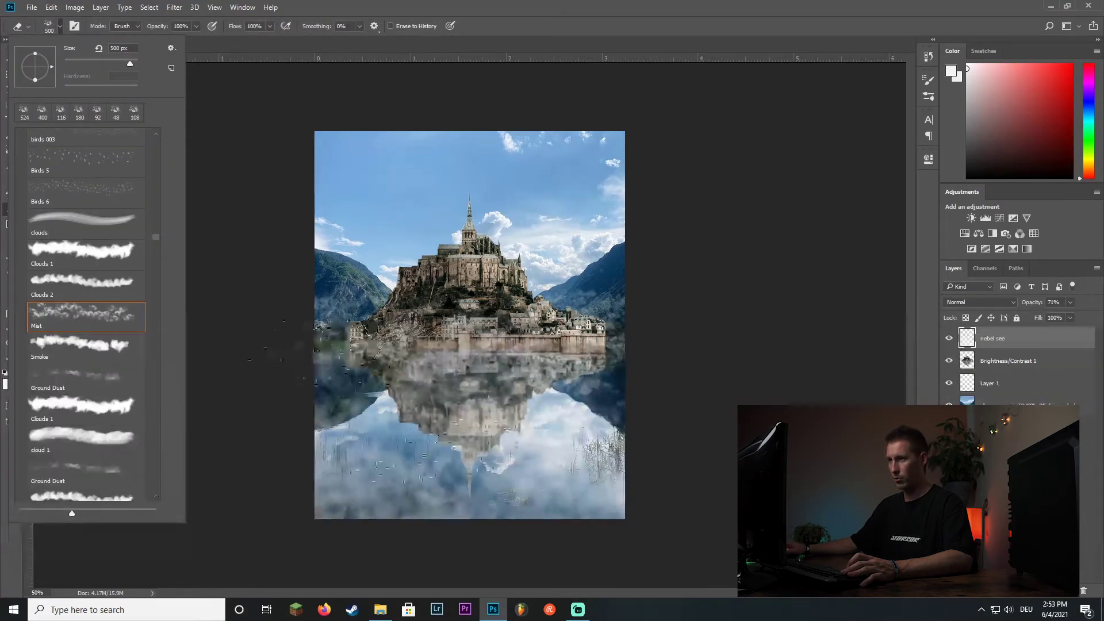
{"action": "left_click", "coordinate": [397, 468]}
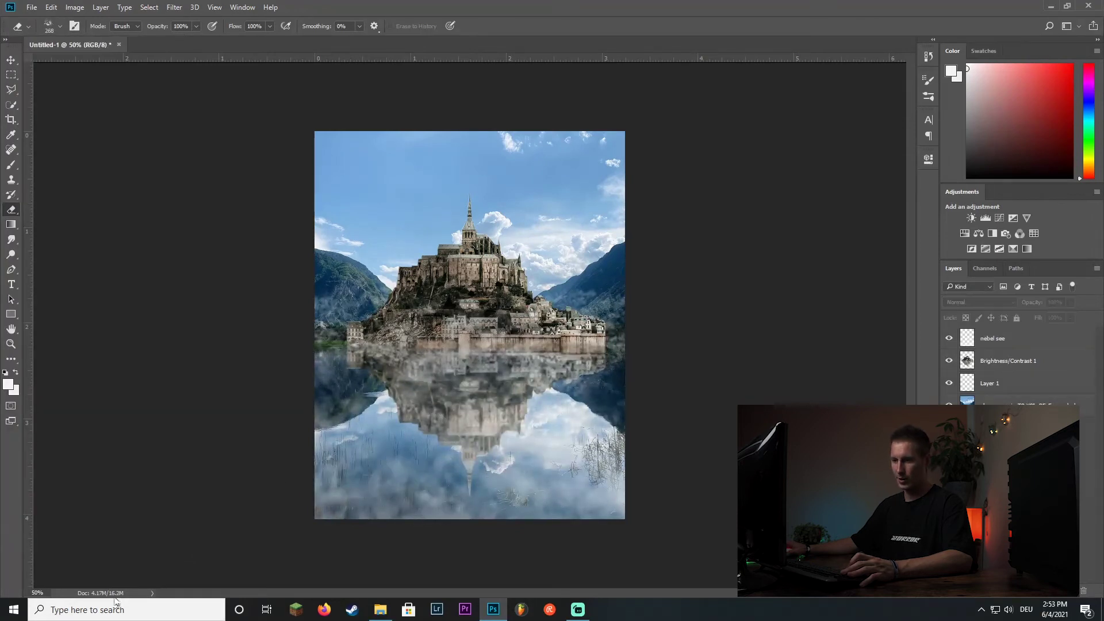
Step: Merge nebel see, Brightness/Contrast 1 and Layer 1 into one nebel see layer
{"action": "left_click", "coordinate": [1004, 340]}
{"action": "left_click", "coordinate": [1010, 384], "text": "shift"}
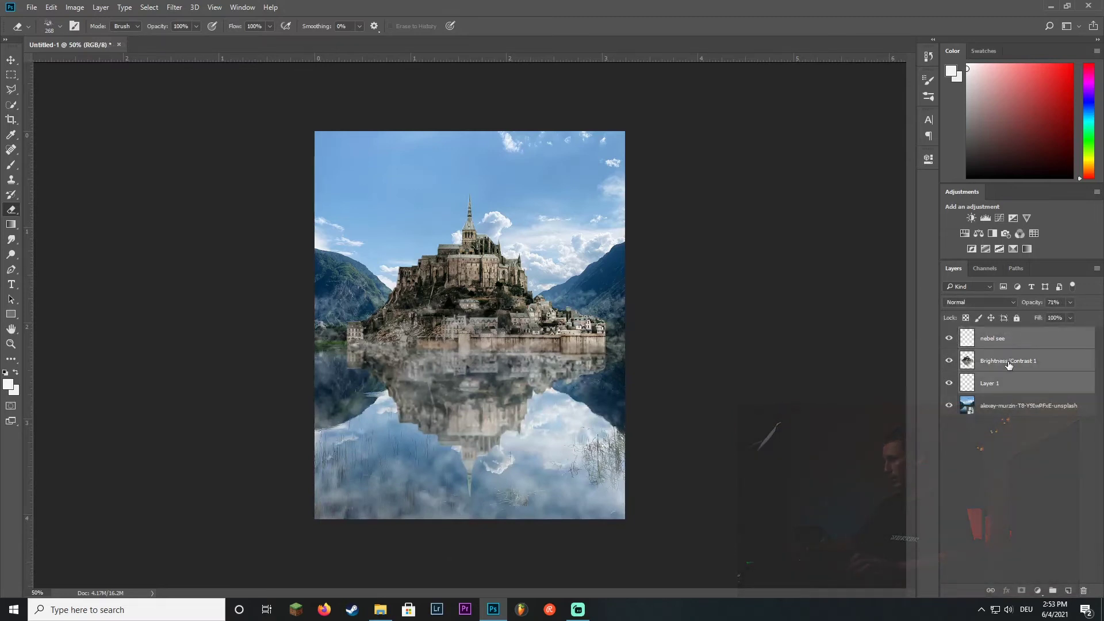
{"action": "right_click", "coordinate": [1009, 363]}
{"action": "left_click", "coordinate": [940, 416]}
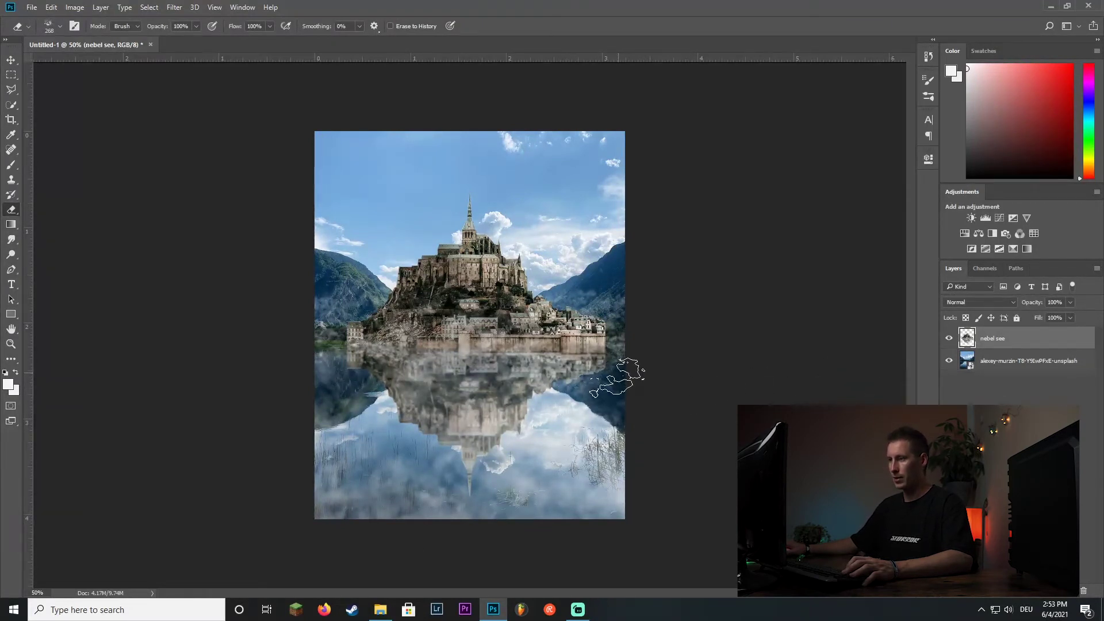
{"action": "left_click", "coordinate": [380, 610]}
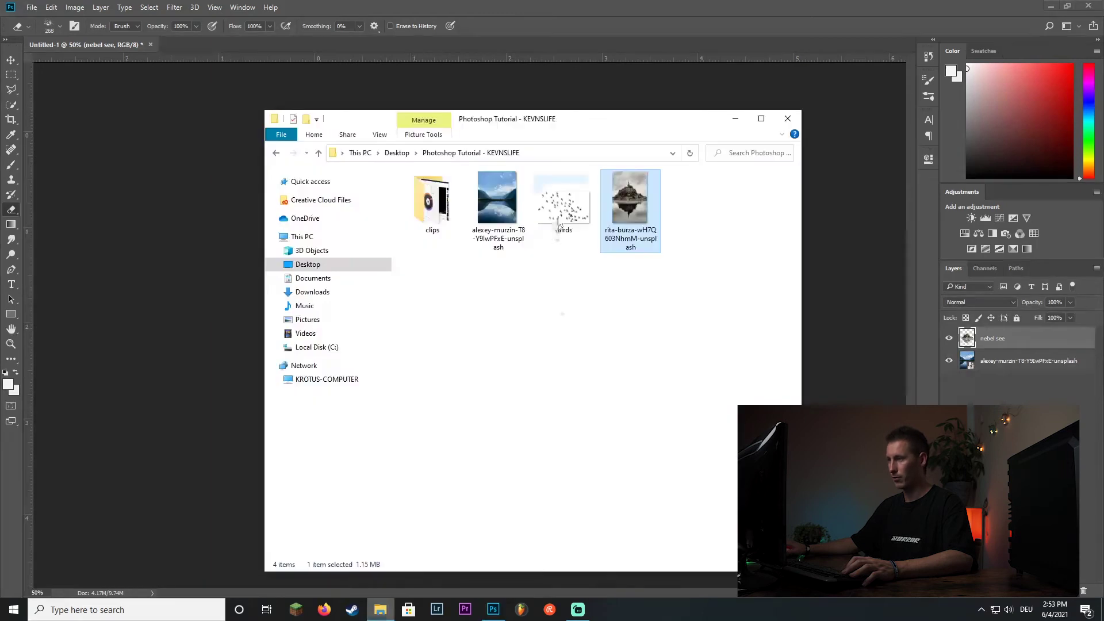
Step: Drag the birds file from File Explorer onto the Photoshop canvas
{"action": "left_click_drag", "start_coordinate": [558, 224], "coordinate": [246, 292]}
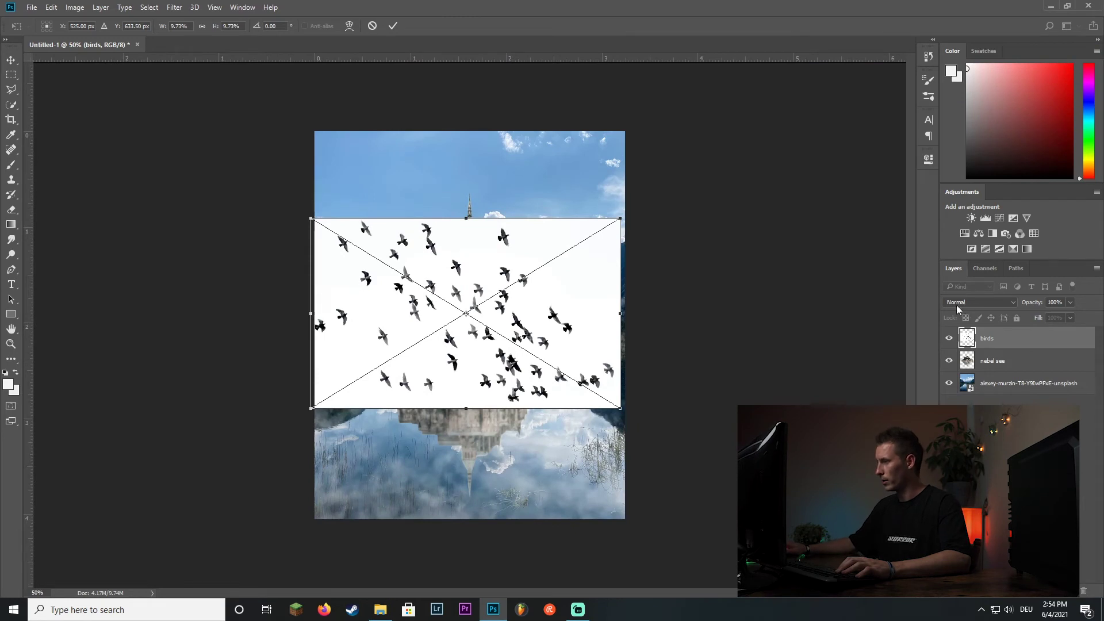
Step: Set the birds layer blend mode to Multiply
{"action": "left_click", "coordinate": [957, 306]}
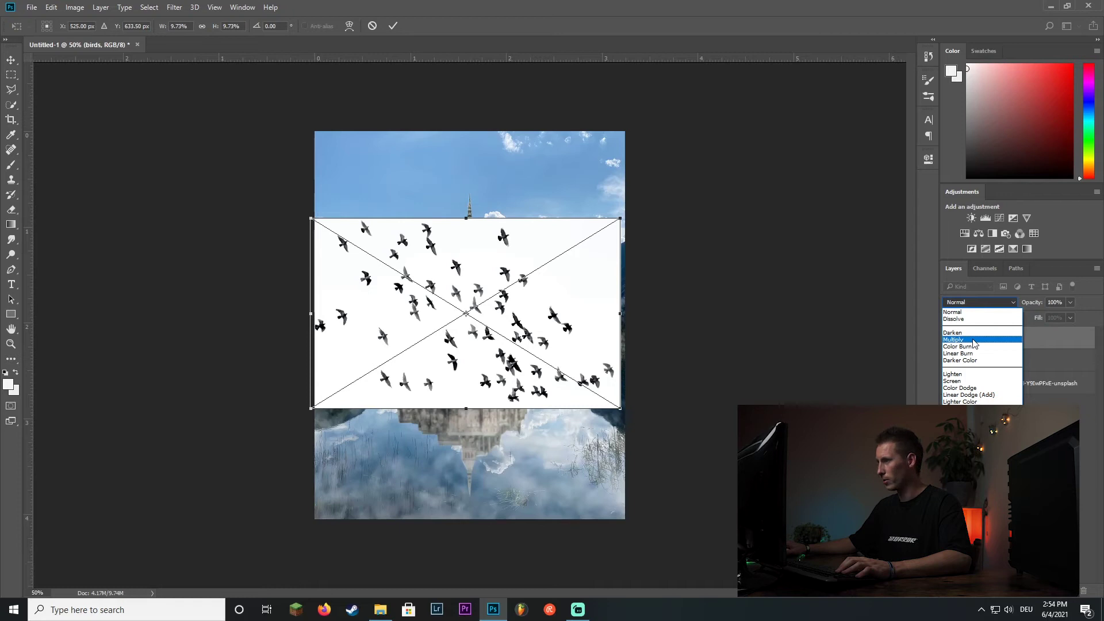
{"action": "left_click", "coordinate": [973, 340]}
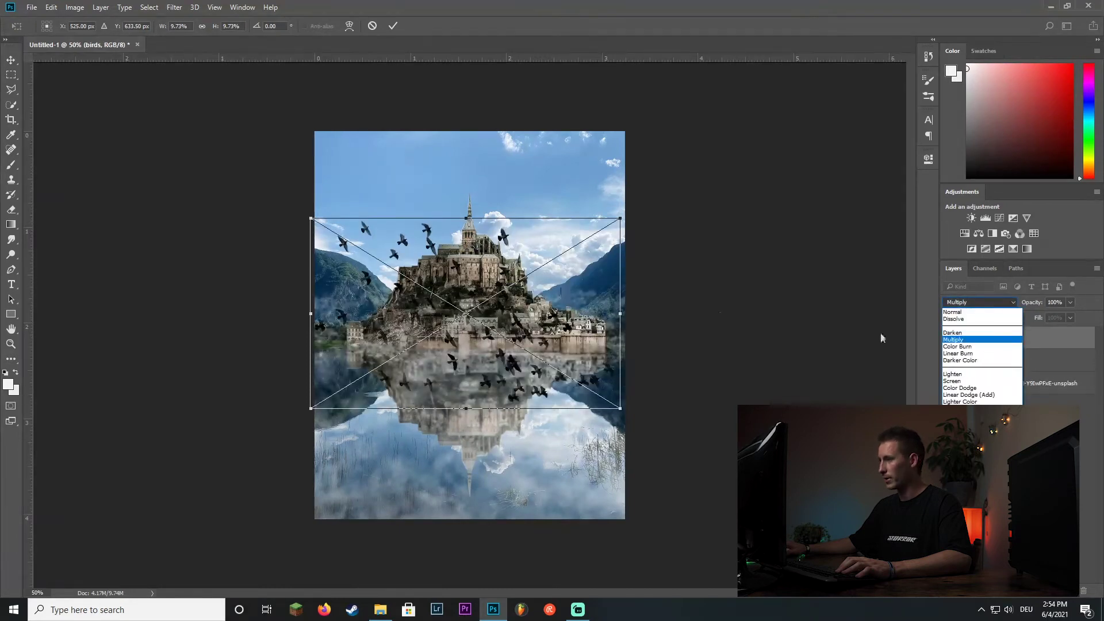
{"action": "left_click", "coordinate": [952, 381]}
{"action": "left_click_drag", "start_coordinate": [570, 337], "coordinate": [578, 332]}
{"action": "left_click", "coordinate": [978, 302]}
{"action": "left_click", "coordinate": [959, 341]}
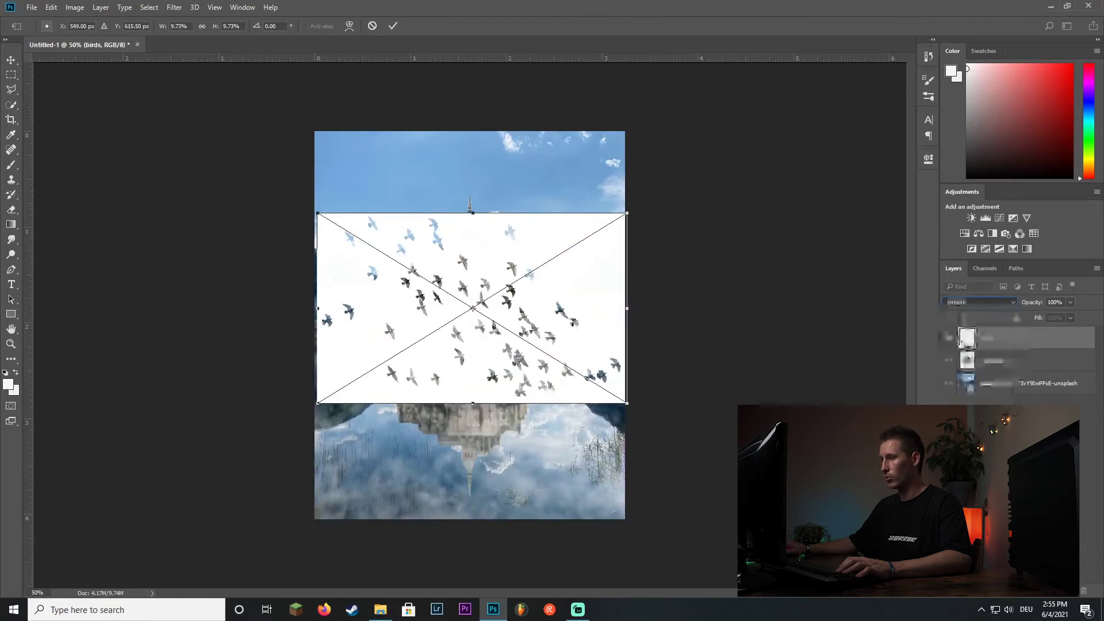
Step: Shrink the bird flock, position it around the castle spire, and commit
{"action": "left_click_drag", "start_coordinate": [621, 225], "coordinate": [398, 333]}
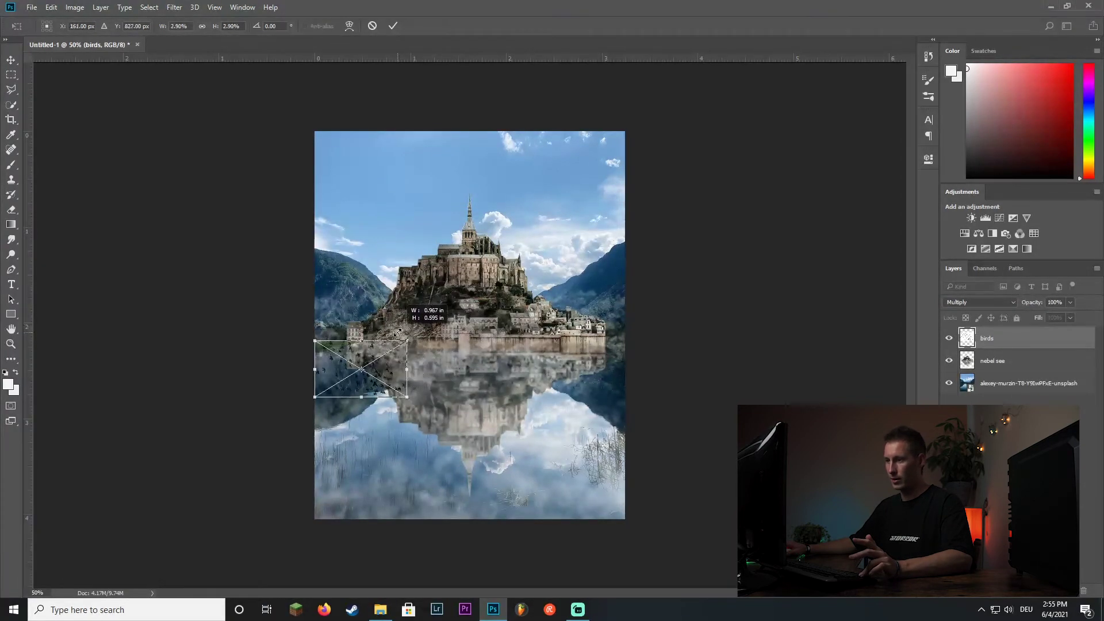
{"action": "left_click_drag", "start_coordinate": [361, 368], "coordinate": [466, 208]}
{"action": "key", "text": "ctrl+plus"}
{"action": "key", "text": "ctrl+plus"}
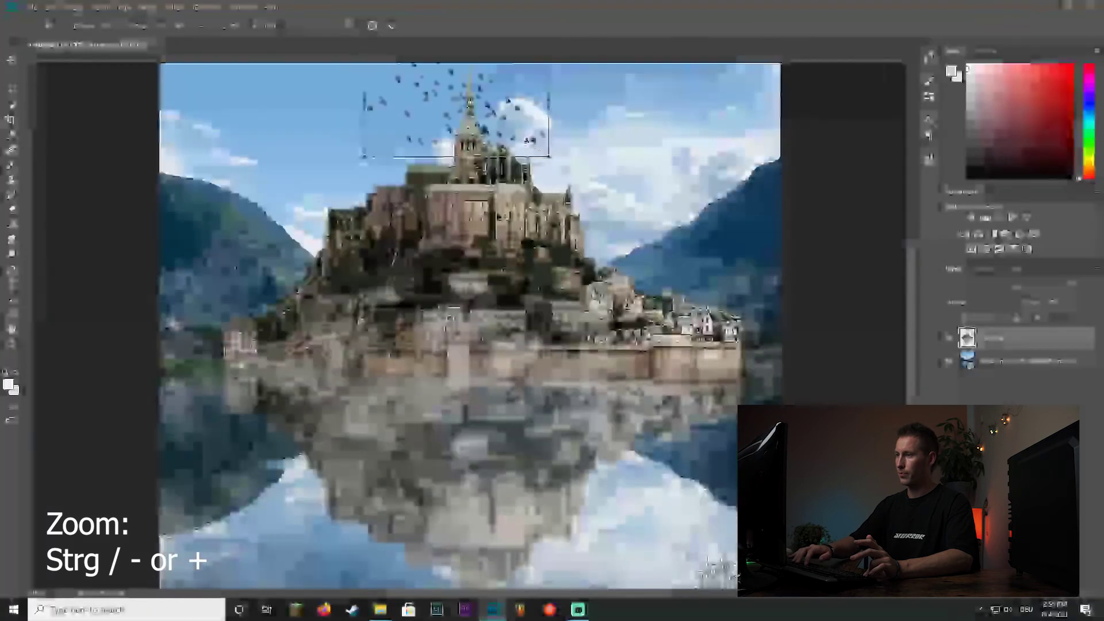
{"action": "key", "text": "ctrl+plus"}
{"action": "key", "text": "ctrl+plus"}
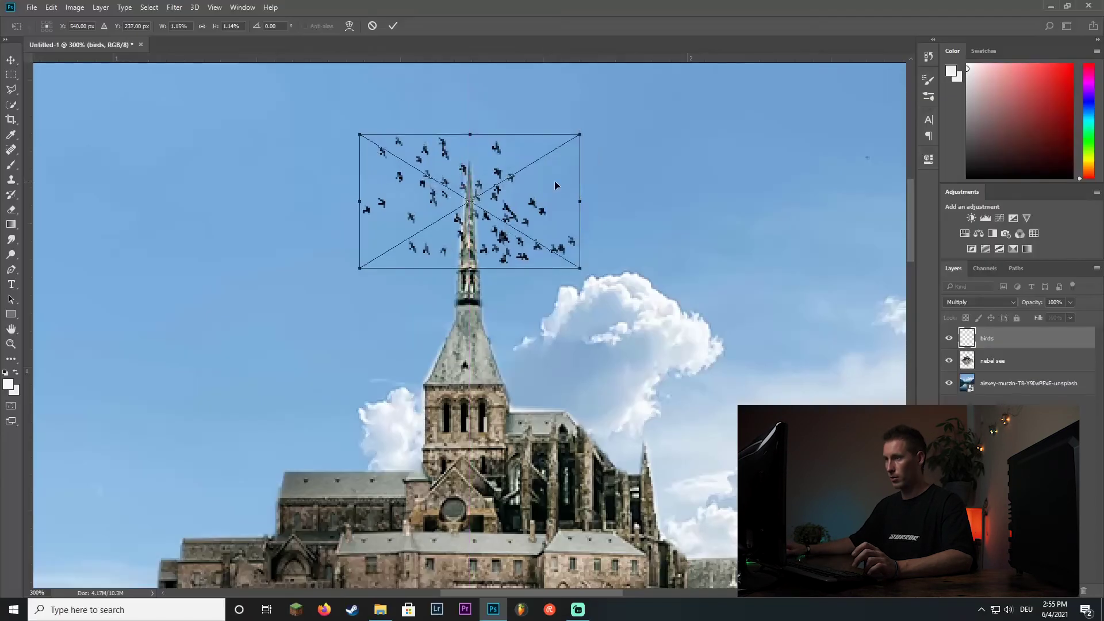
{"action": "key", "text": "Return"}
{"action": "key", "text": "e"}
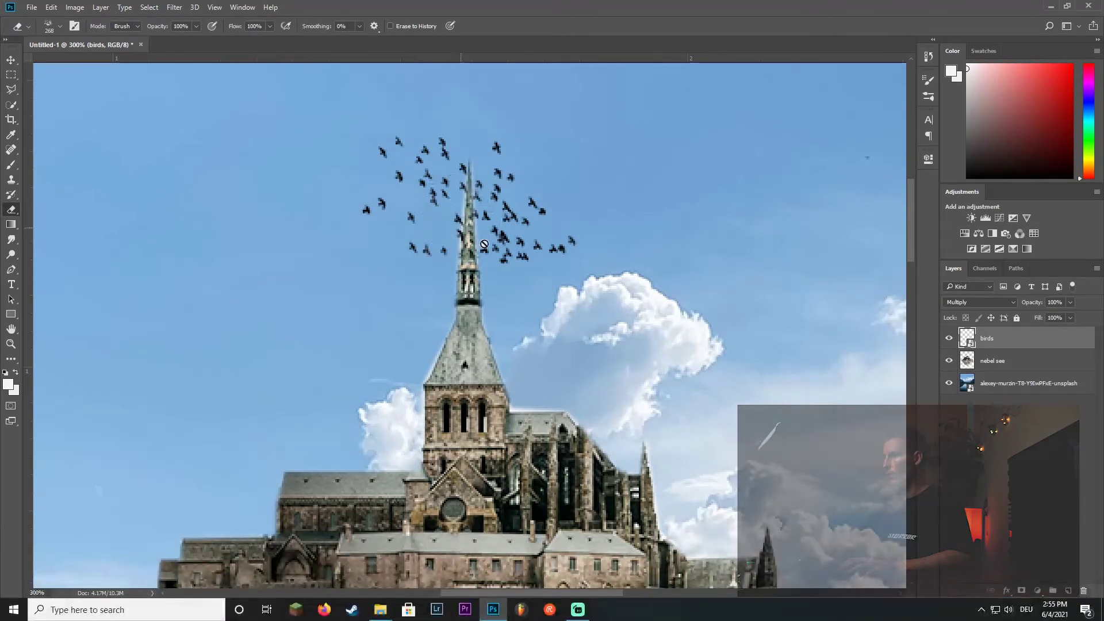
Step: Add a mask to the birds layer and set a tiny black brush at full opacity
{"action": "left_click", "coordinate": [1023, 592]}
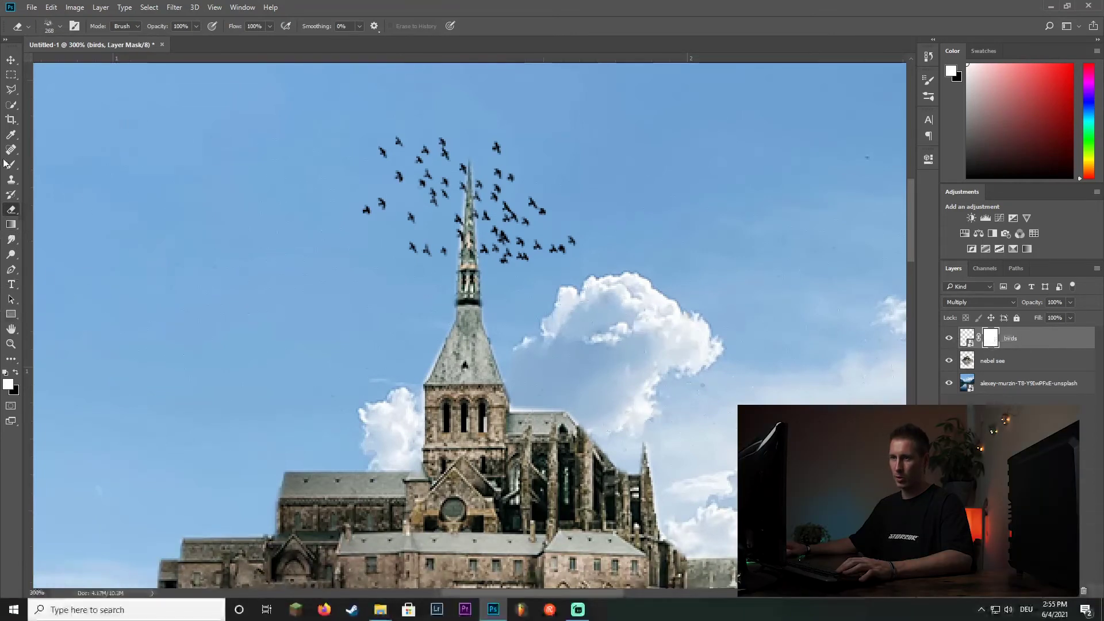
{"action": "left_click", "coordinate": [11, 168]}
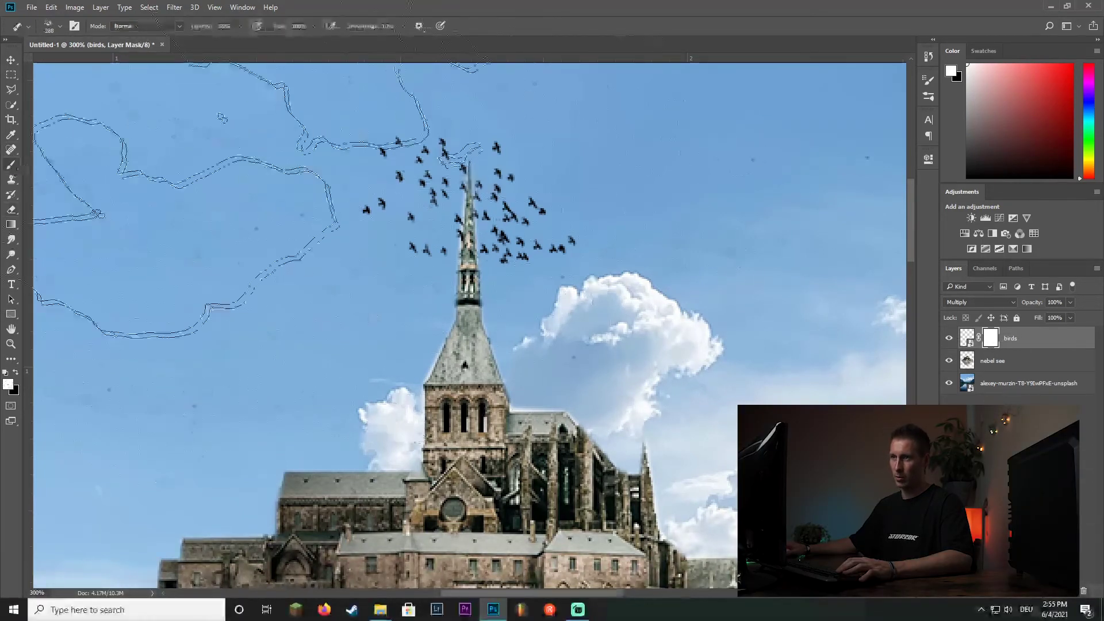
{"action": "left_click", "coordinate": [49, 26]}
{"action": "double_click", "coordinate": [119, 213]}
{"action": "key", "text": "ctrl+plus"}
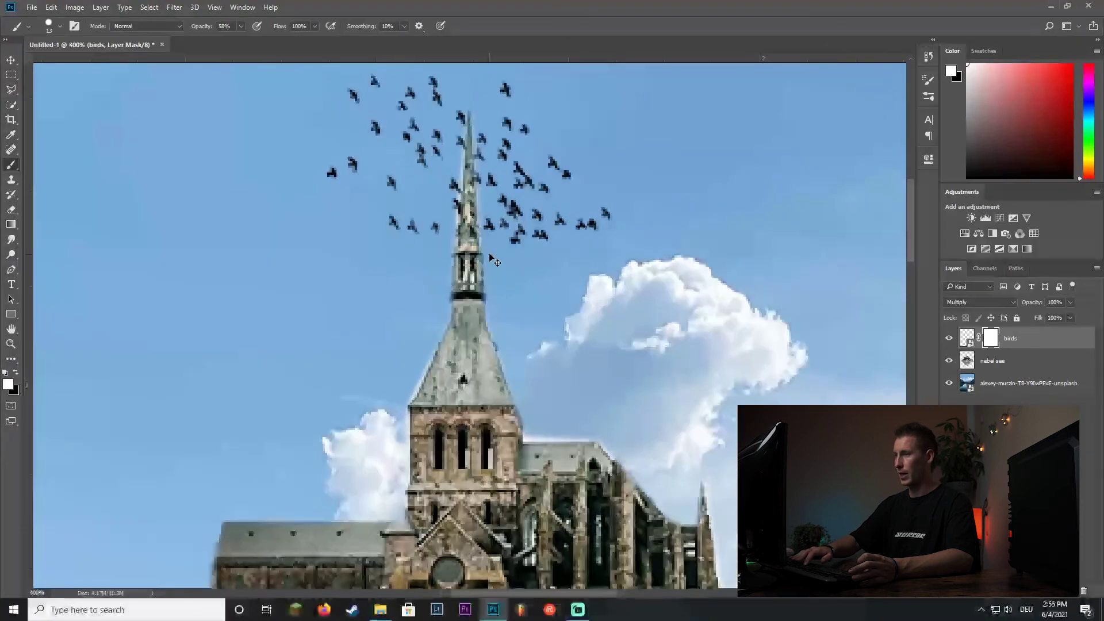
{"action": "key", "text": "ctrl+plus"}
{"action": "scroll", "coordinate": [908, 192], "scroll_direction": "up", "scroll_amount": 2}
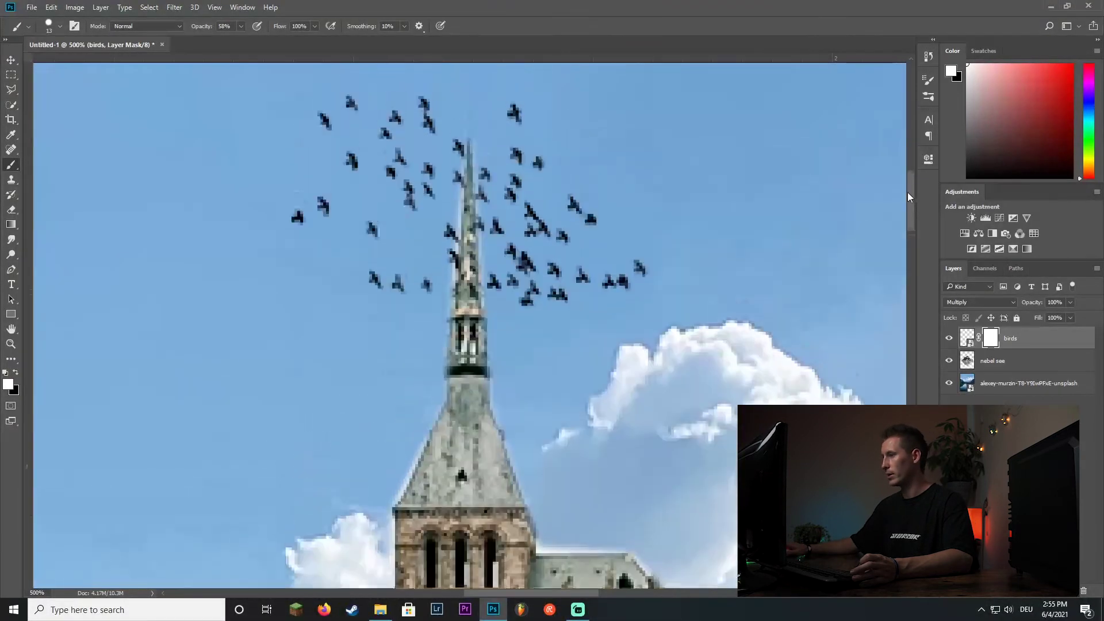
{"action": "scroll", "coordinate": [805, 230], "scroll_direction": "up", "scroll_amount": 3}
{"action": "key", "text": "ctrl+plus"}
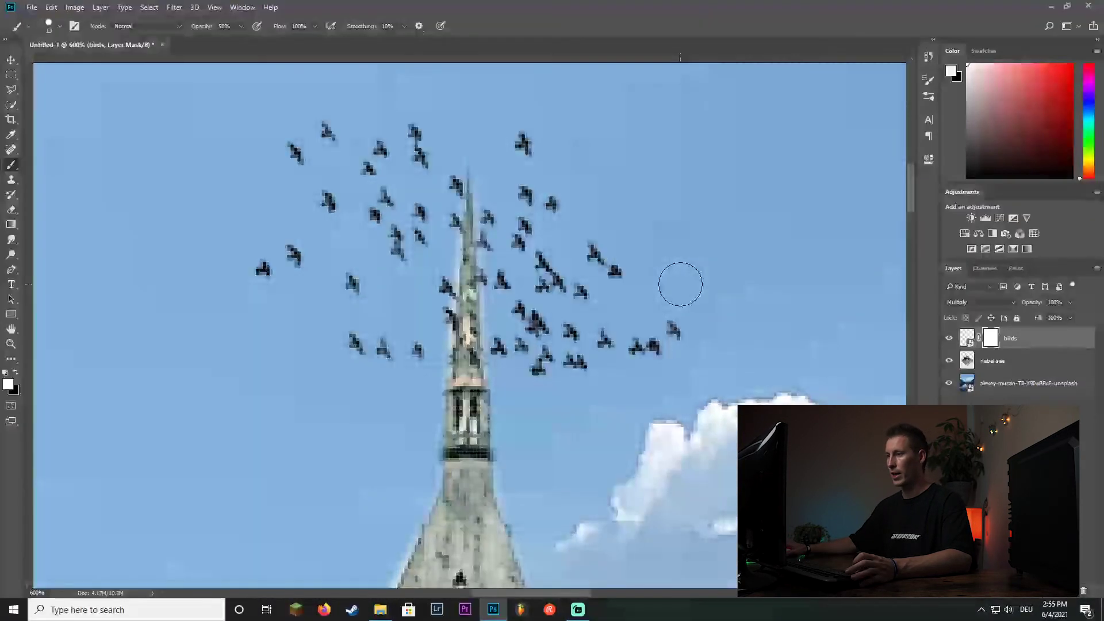
{"action": "key", "text": "x"}
{"action": "key", "text": "0"}
{"action": "key", "text": "["}
{"action": "key", "text": "["}
{"action": "key", "text": "["}
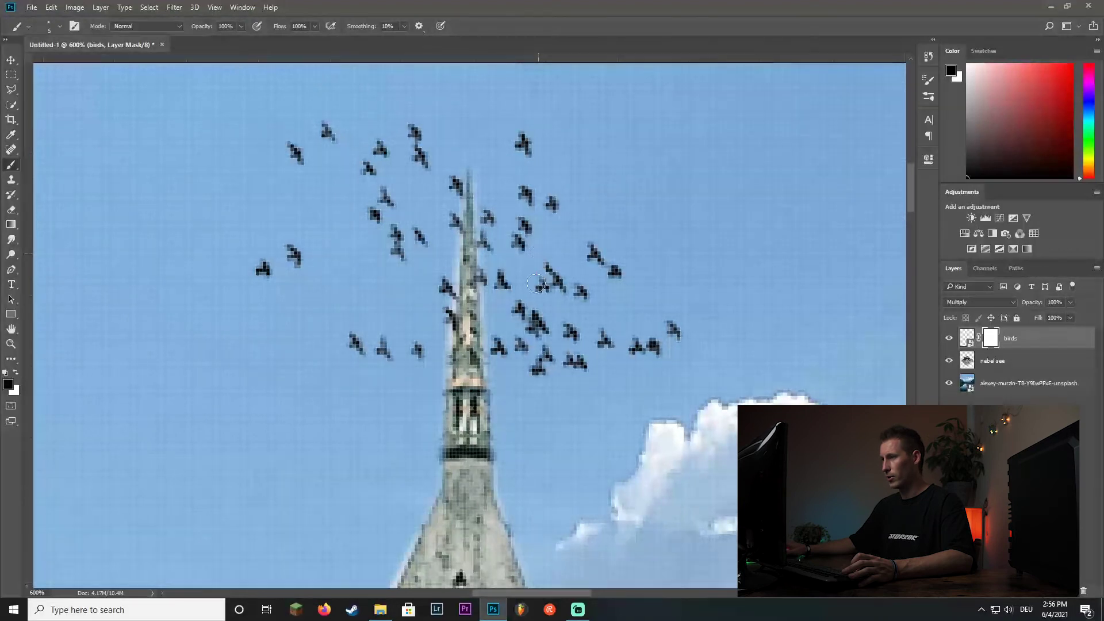
Step: Paint out many birds around the spire to thin the flock
{"action": "mouse_move", "coordinate": [546, 290]}
{"action": "left_mouse_down"}
{"action": "mouse_move", "coordinate": [559, 292]}
{"action": "mouse_move", "coordinate": [523, 382]}
{"action": "left_mouse_up"}
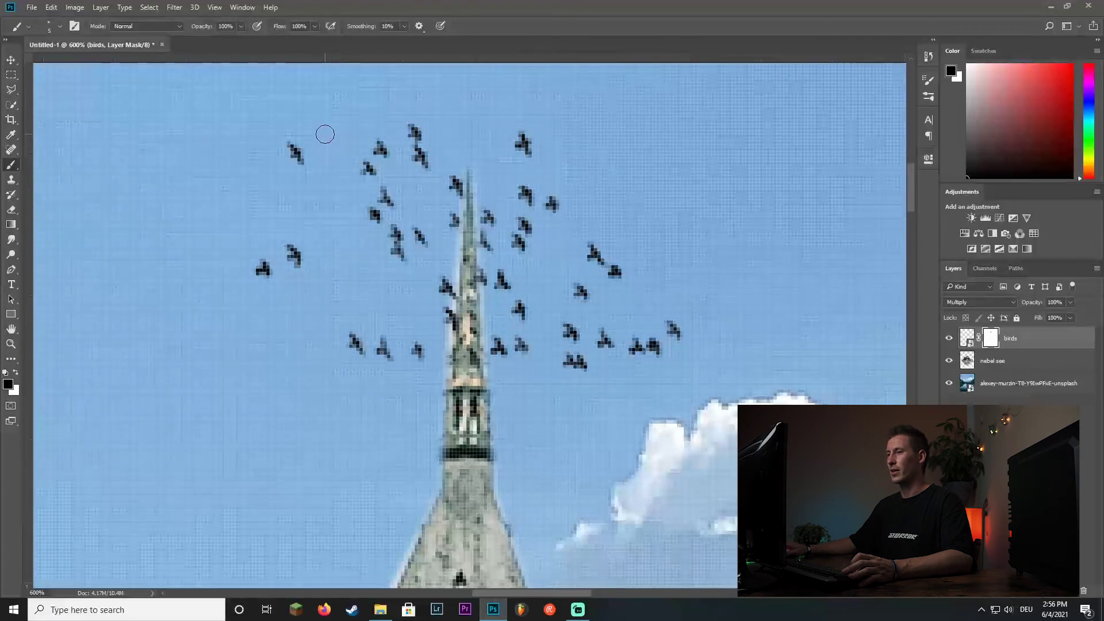
{"action": "left_click_drag", "start_coordinate": [590, 248], "coordinate": [600, 254]}
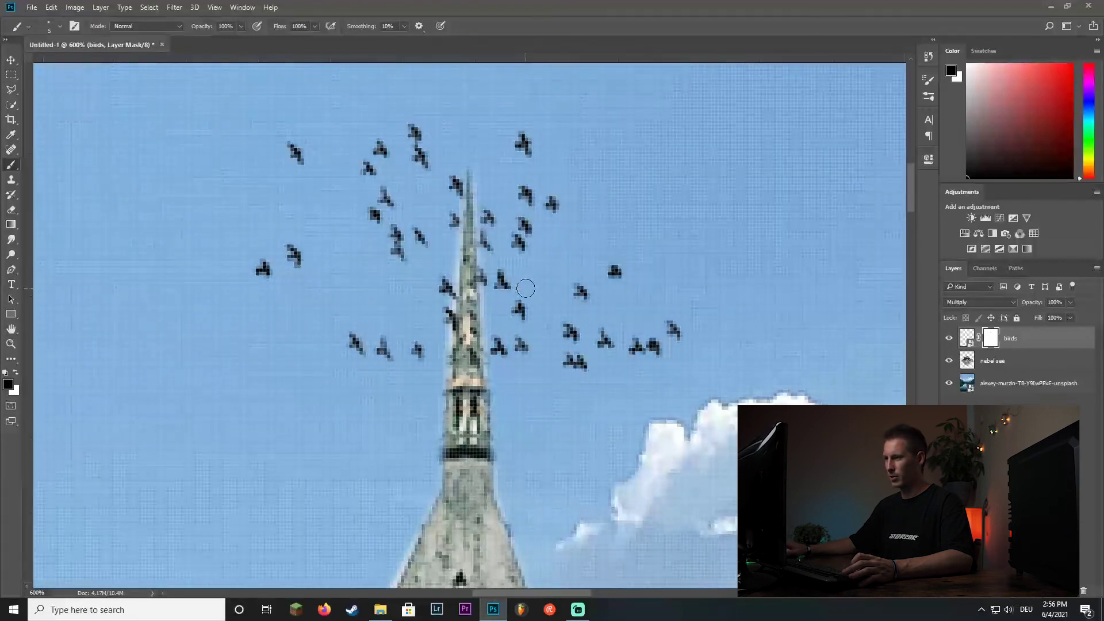
{"action": "left_click_drag", "start_coordinate": [605, 344], "coordinate": [416, 349]}
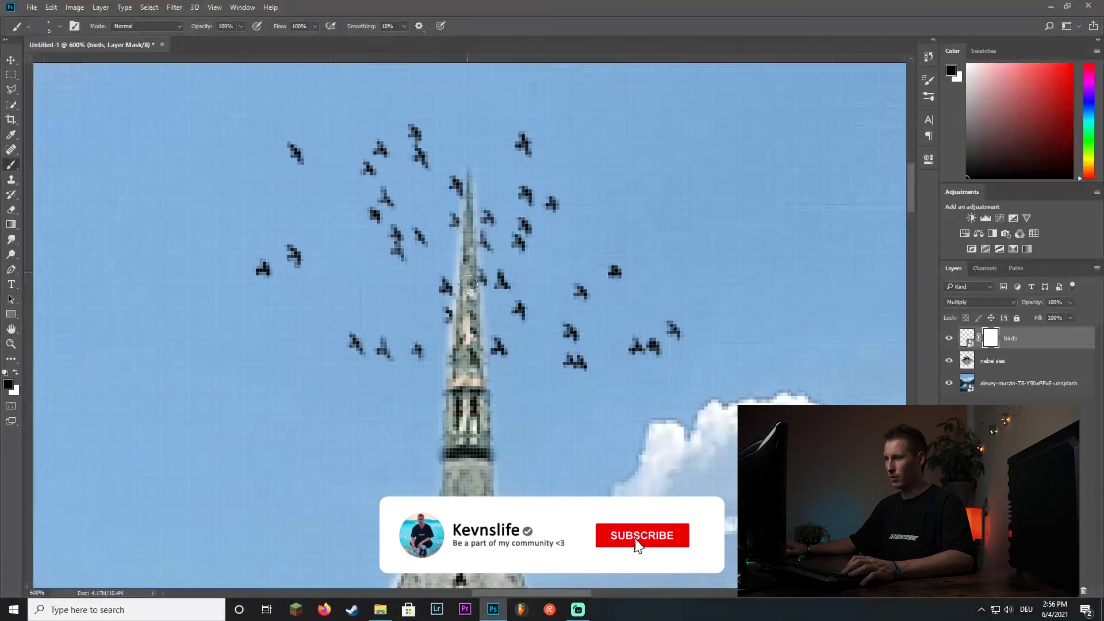
{"action": "mouse_move", "coordinate": [393, 292]}
{"action": "left_mouse_down"}
{"action": "mouse_move", "coordinate": [525, 235]}
{"action": "mouse_move", "coordinate": [594, 360]}
{"action": "mouse_move", "coordinate": [293, 256]}
{"action": "mouse_move", "coordinate": [407, 125]}
{"action": "left_mouse_up"}
{"action": "scroll", "coordinate": [454, 327], "scroll_direction": "down", "scroll_amount": 3}
{"action": "scroll", "coordinate": [535, 363], "scroll_direction": "down", "scroll_amount": 2}
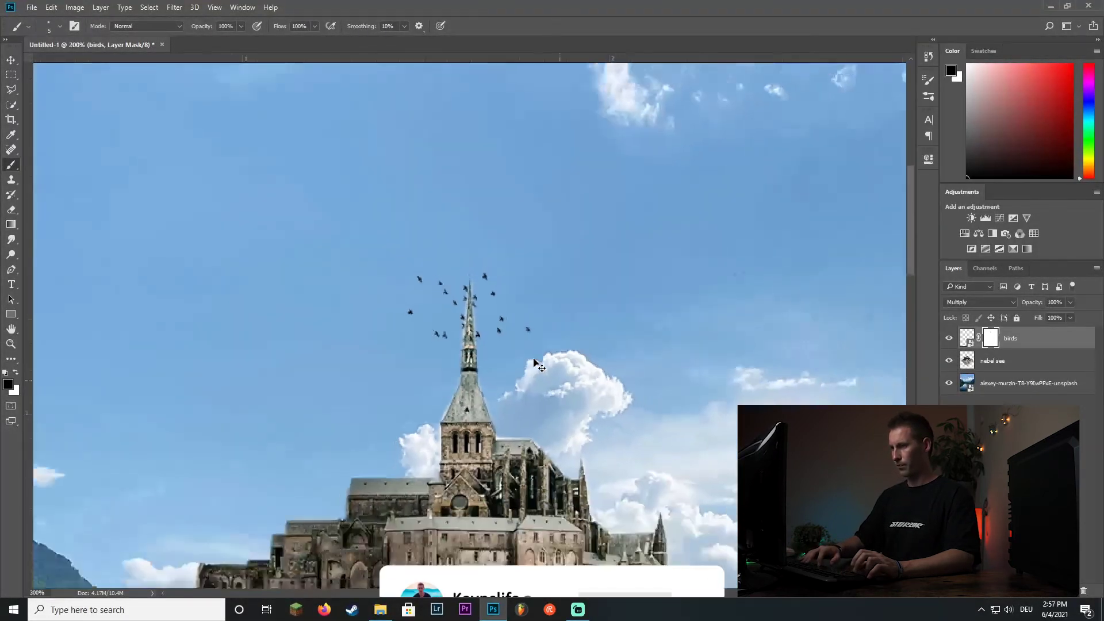
{"action": "scroll", "coordinate": [534, 362], "scroll_direction": "down", "scroll_amount": 1}
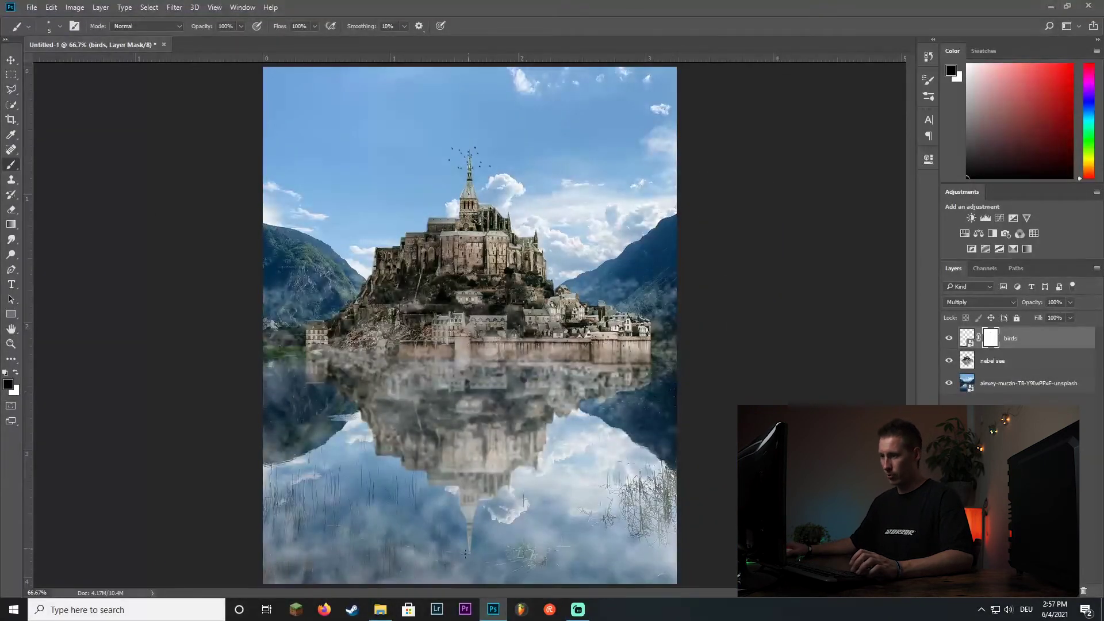
{"action": "left_click", "coordinate": [969, 339]}
Step: Duplicate the birds, flip the copy vertically, and move it into the lake reflection
{"action": "key", "text": "ctrl+j"}
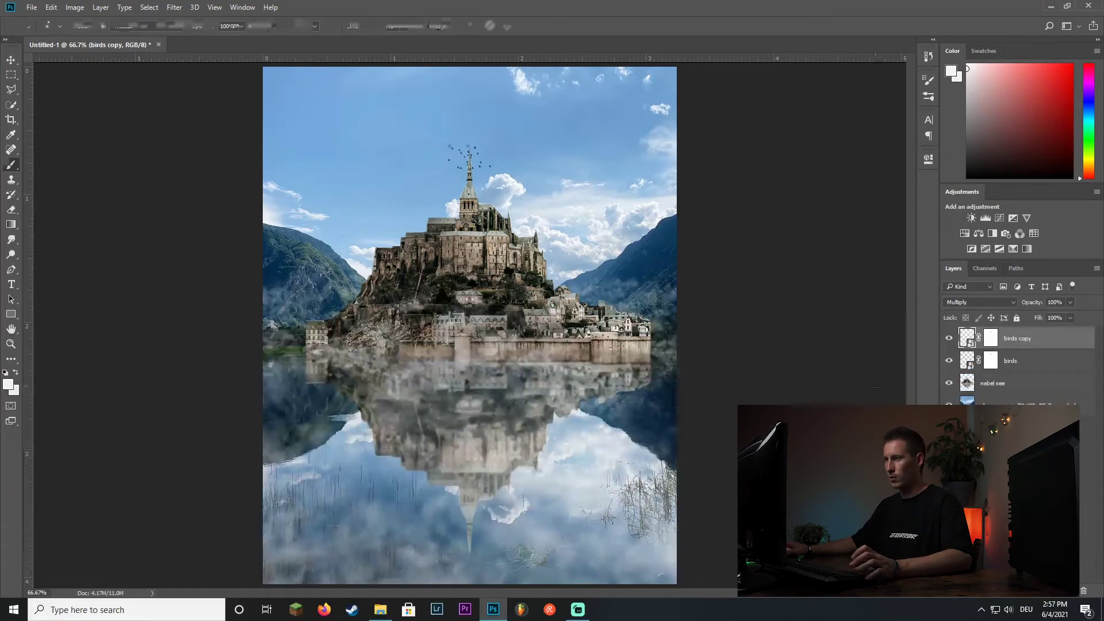
{"action": "key", "text": "ctrl+t"}
{"action": "mouse_move", "coordinate": [469, 157]}
{"action": "left_mouse_down"}
{"action": "mouse_move", "coordinate": [469, 202]}
{"action": "mouse_move", "coordinate": [485, 213]}
{"action": "mouse_move", "coordinate": [484, 195]}
{"action": "left_mouse_up"}
{"action": "right_click", "coordinate": [484, 205]}
{"action": "left_click", "coordinate": [527, 389]}
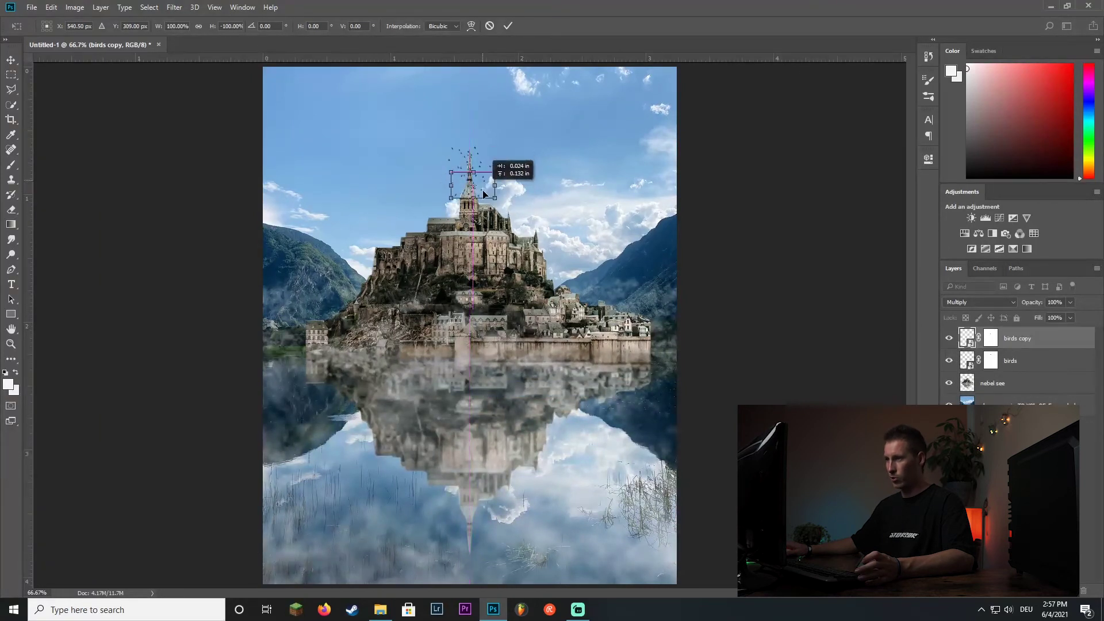
{"action": "left_click_drag", "start_coordinate": [483, 194], "coordinate": [482, 570]}
{"action": "key", "text": "Return"}
Step: Set the birds copy to 77% opacity and apply a Gaussian Blur
{"action": "key", "text": "b"}
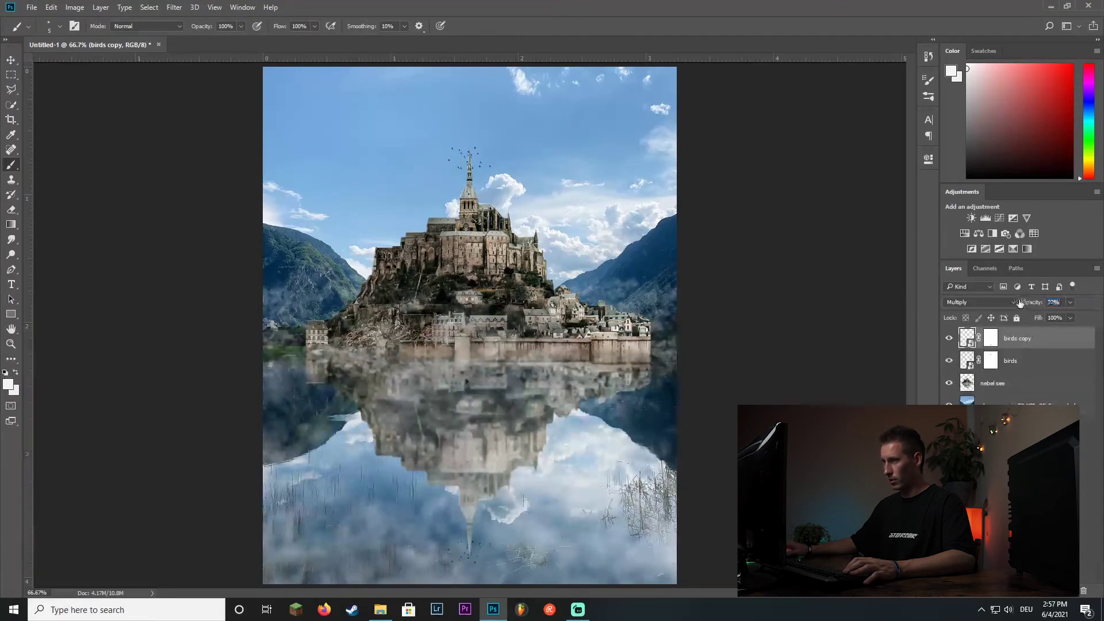
{"action": "type", "text": "77"}
{"action": "left_click", "coordinate": [174, 6]}
{"action": "mouse_move", "coordinate": [224, 134]}
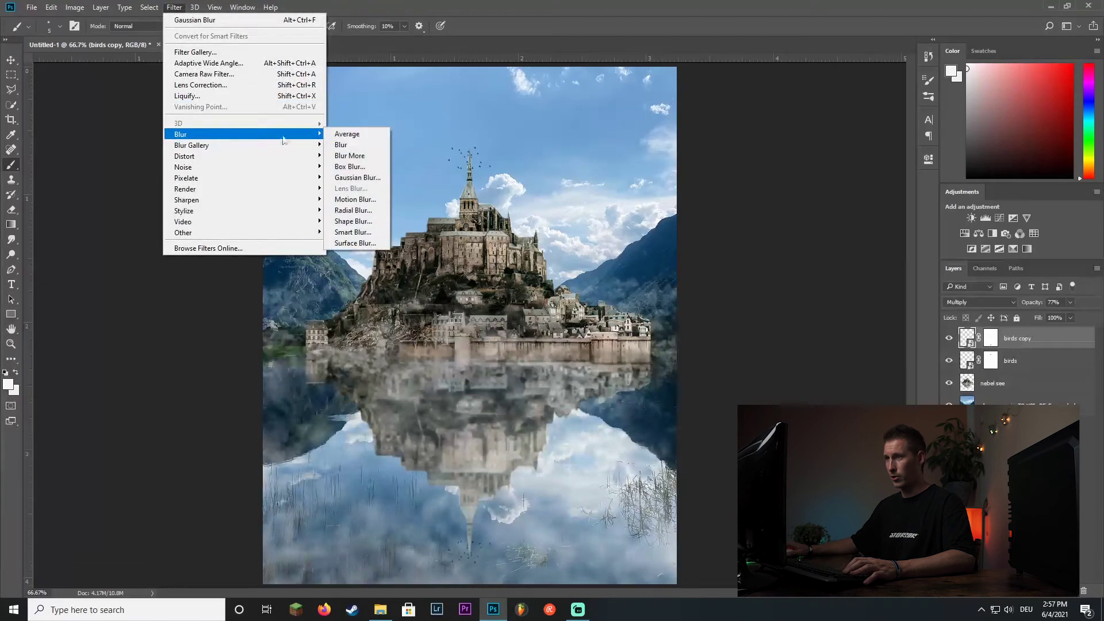
{"action": "left_click", "coordinate": [358, 177]}
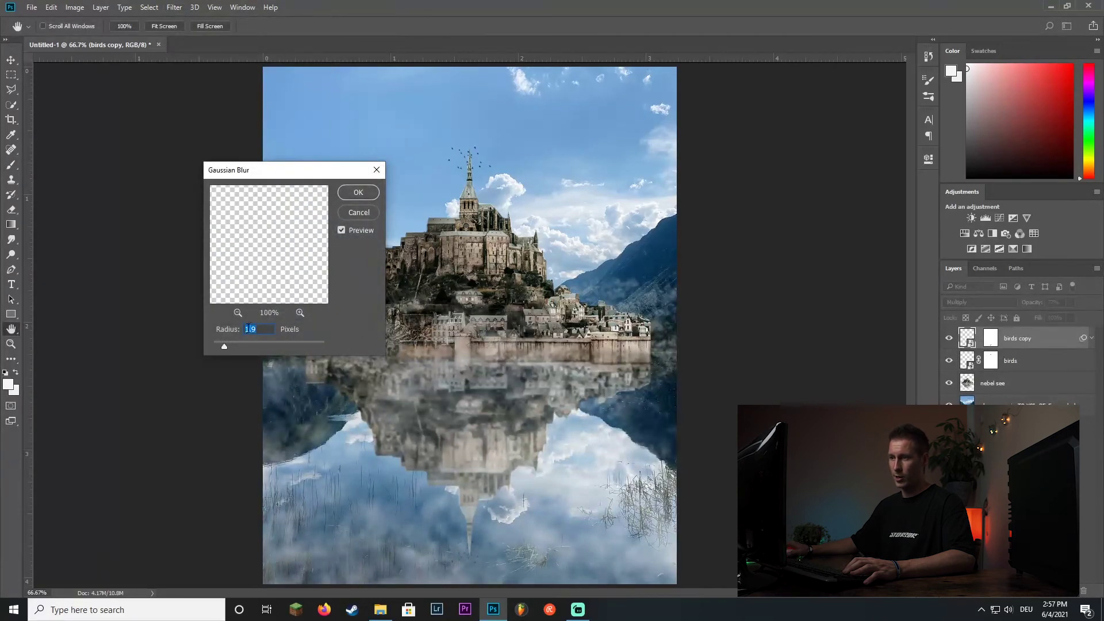
{"action": "left_click", "coordinate": [364, 194]}
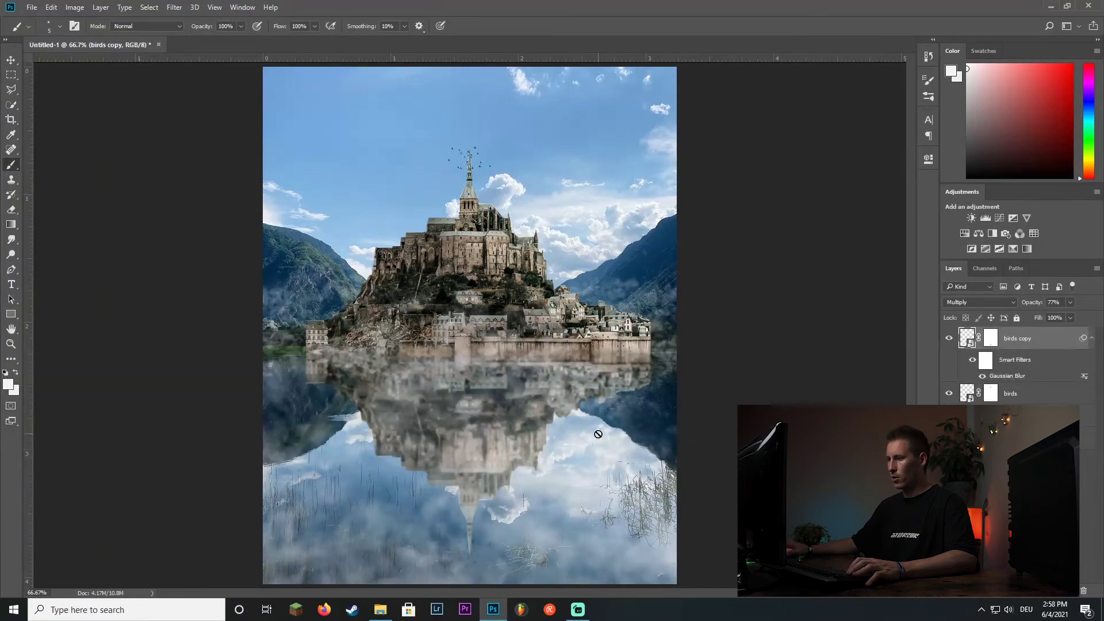
Step: Merge both bird layers into 'birds copy' with Multiply blending, then select nebel see
{"action": "left_click", "coordinate": [1018, 394], "text": "shift"}
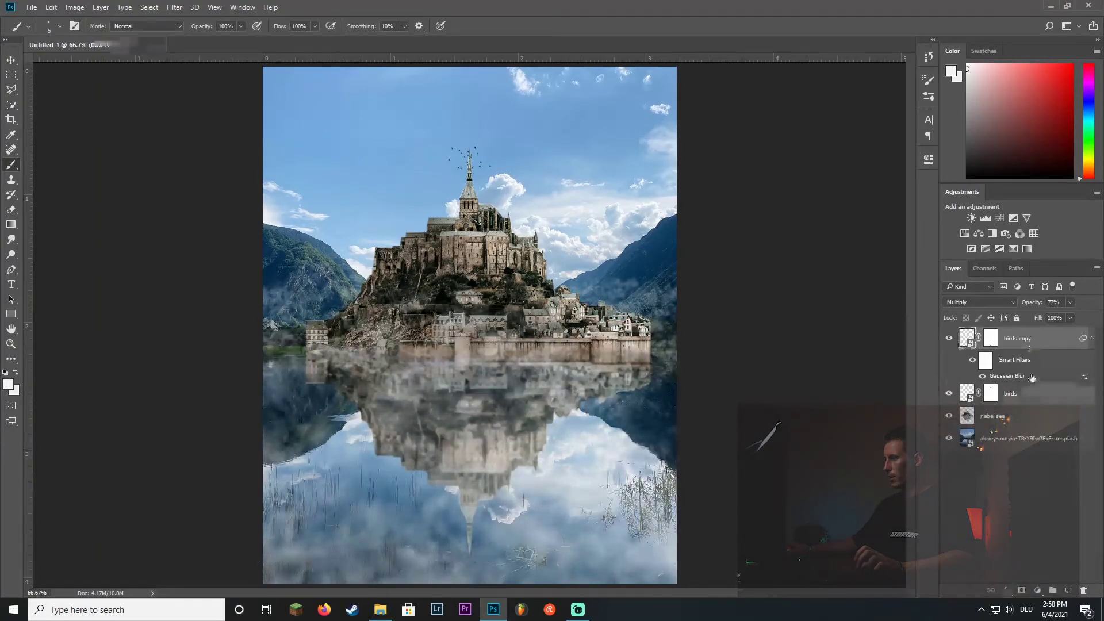
{"action": "right_click", "coordinate": [1020, 343]}
{"action": "left_click", "coordinate": [958, 418]}
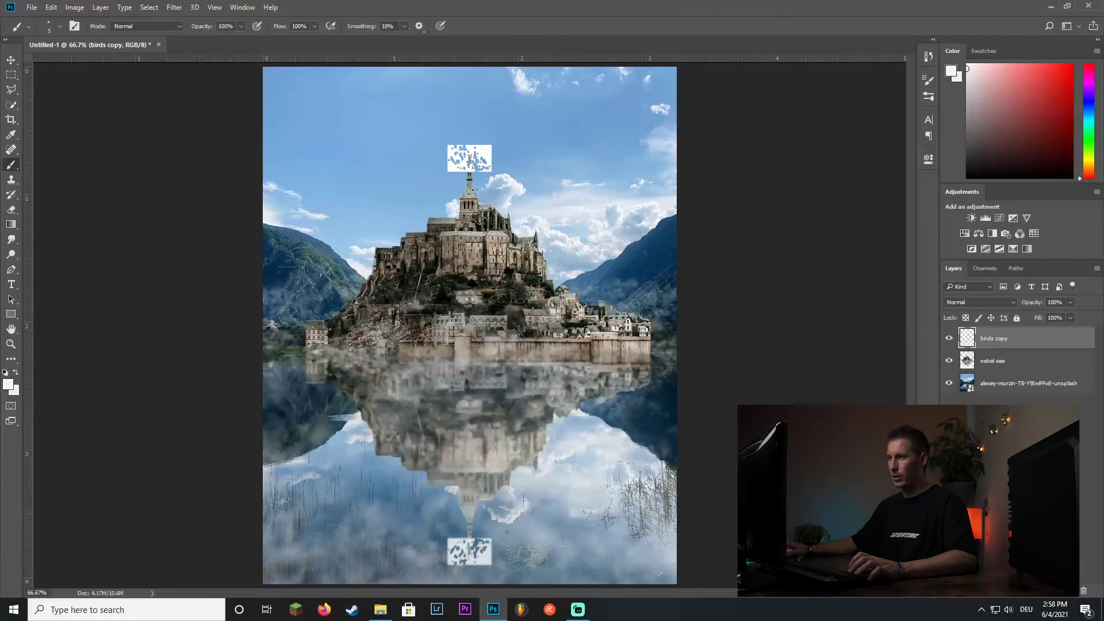
{"action": "left_click", "coordinate": [968, 303]}
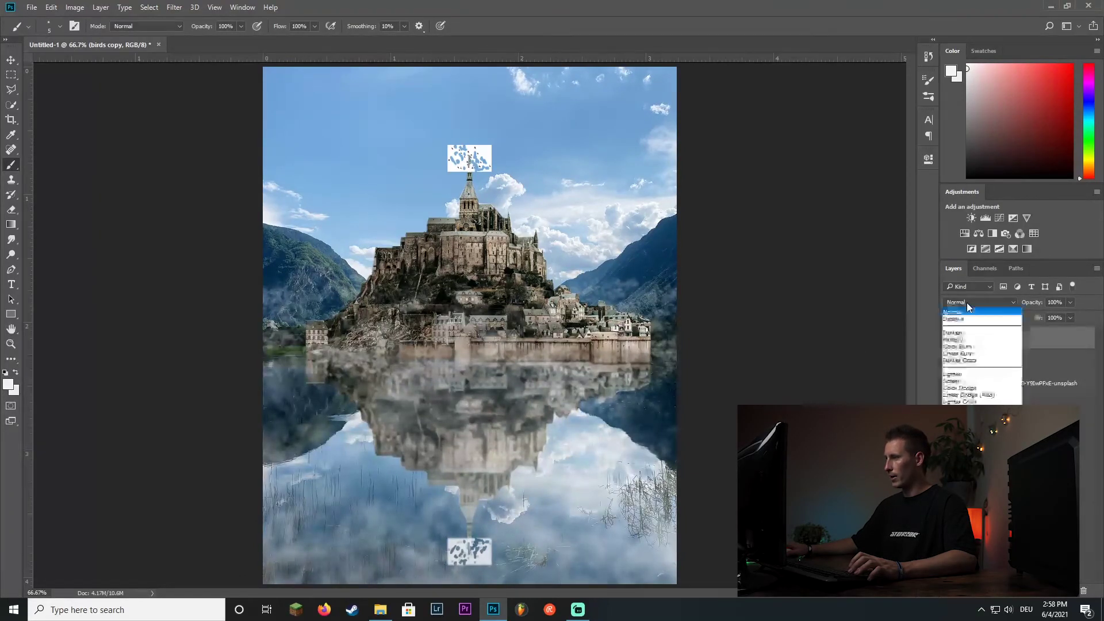
{"action": "left_click", "coordinate": [982, 340]}
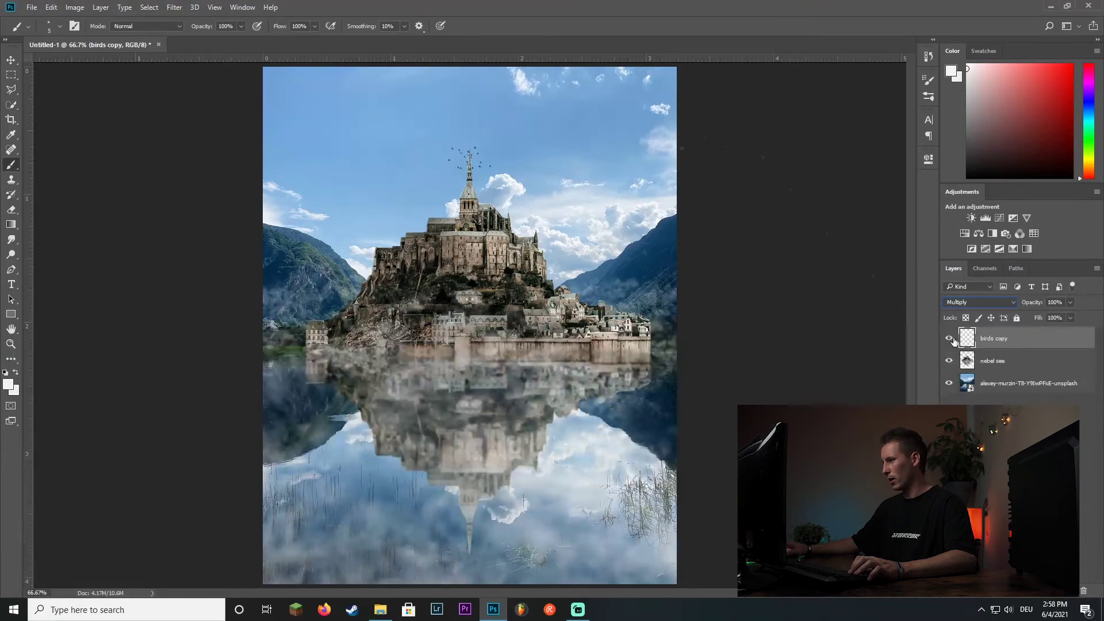
{"action": "left_click", "coordinate": [986, 368]}
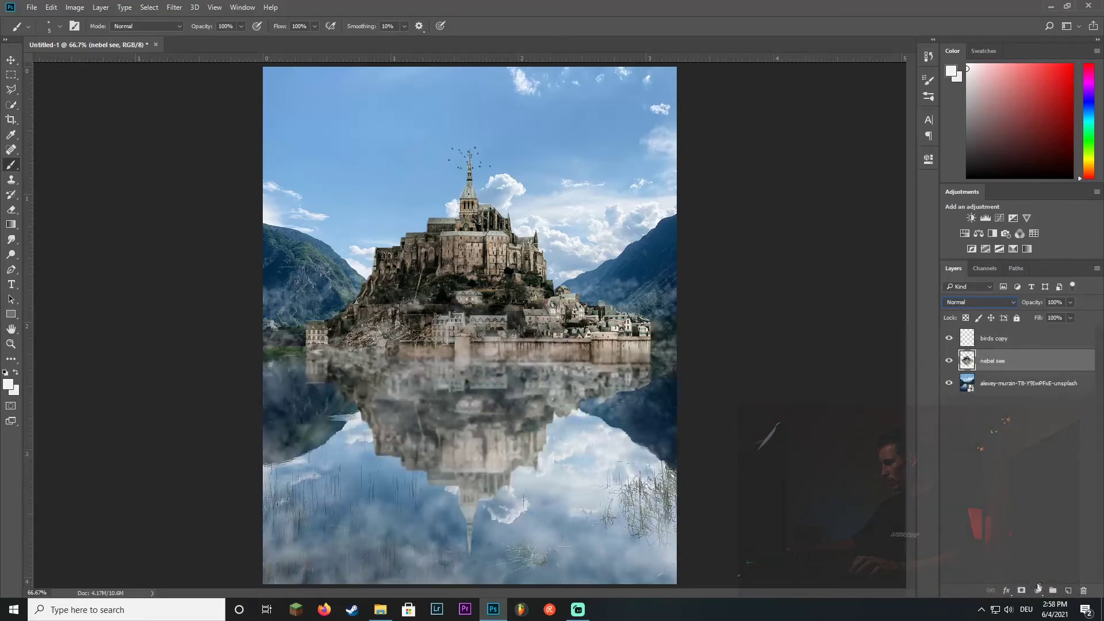
Step: Add an Exposure adjustment clipped to nebel see, set to +0.24
{"action": "left_click", "coordinate": [1039, 593]}
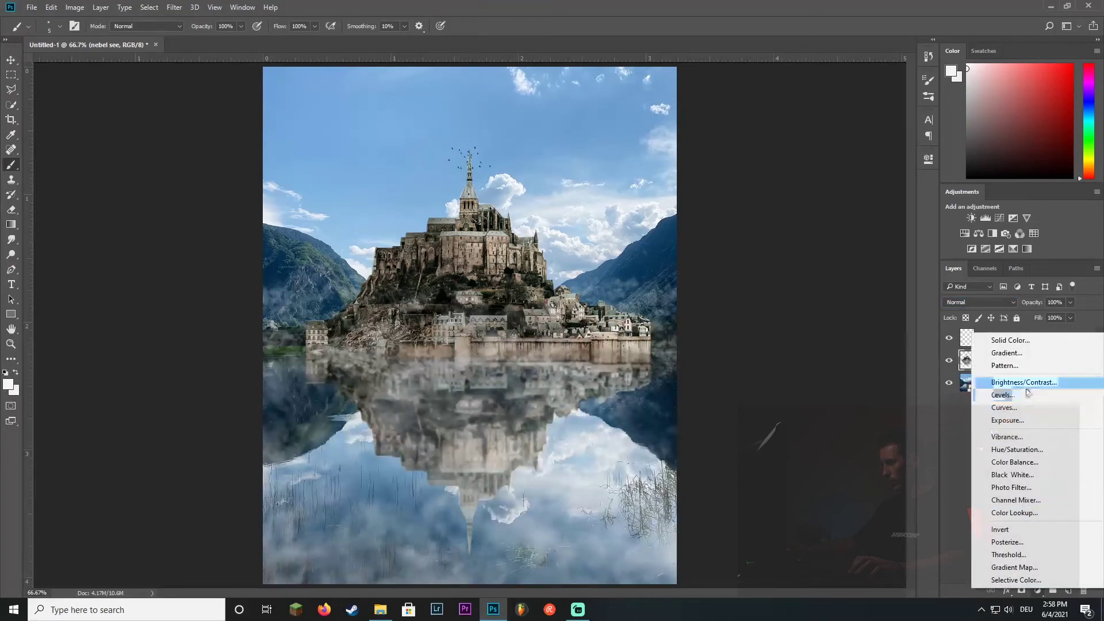
{"action": "left_click", "coordinate": [1028, 422]}
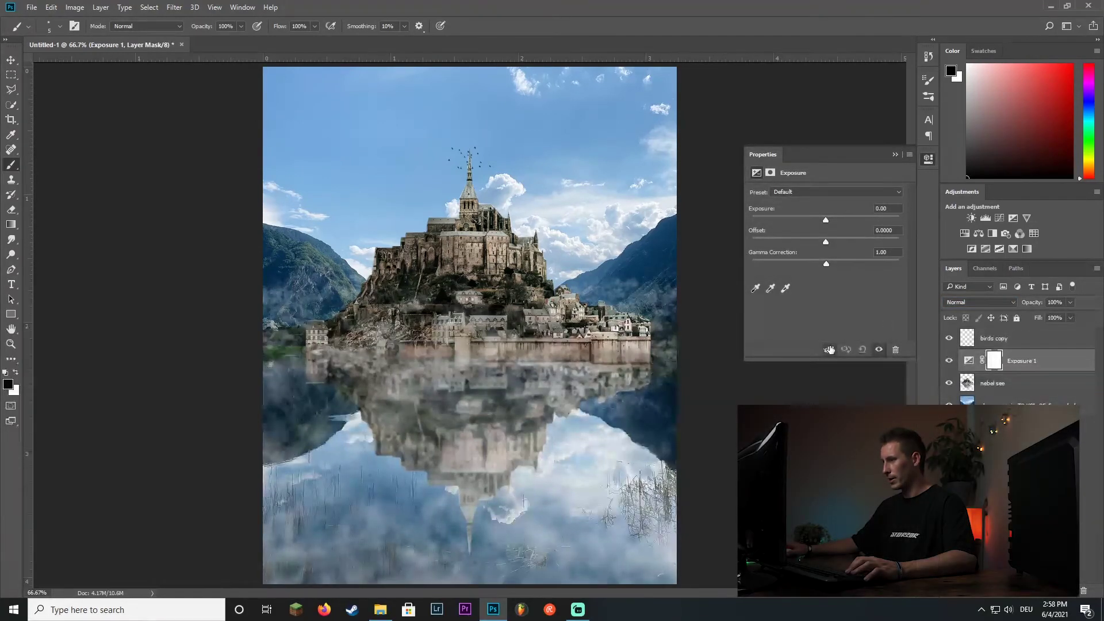
{"action": "left_click_drag", "start_coordinate": [826, 220], "coordinate": [850, 221]}
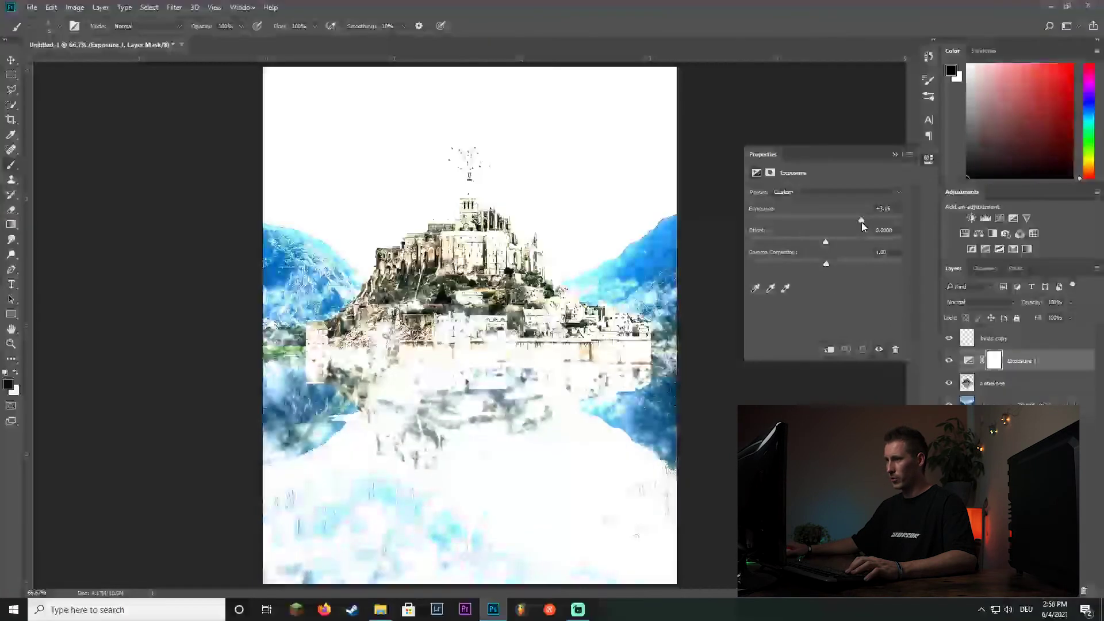
{"action": "left_click", "coordinate": [829, 350]}
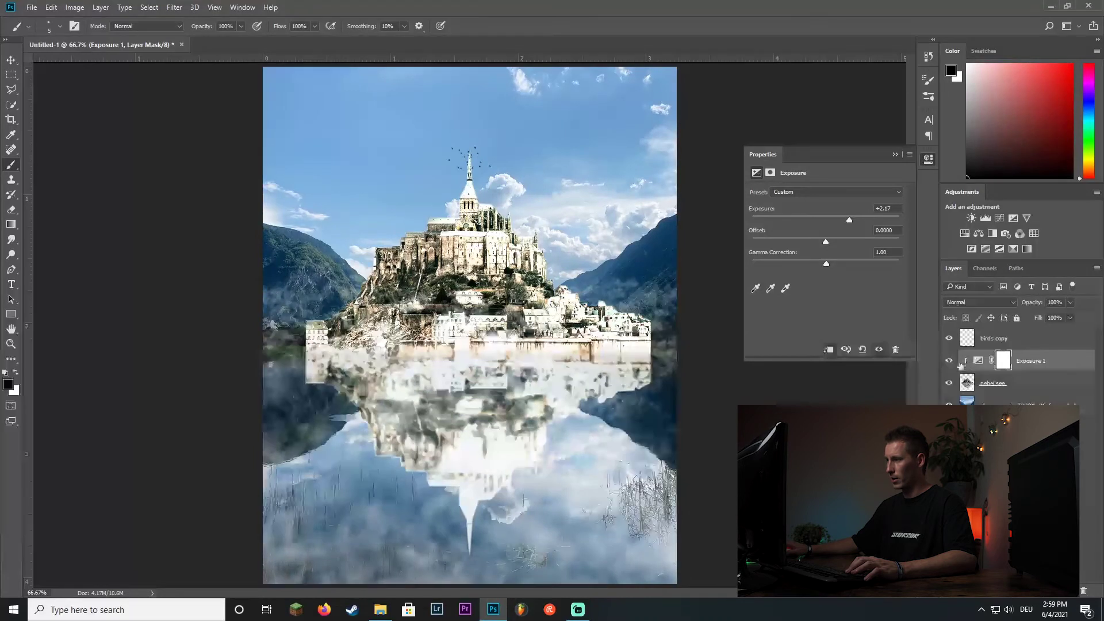
{"action": "left_click_drag", "start_coordinate": [850, 223], "coordinate": [829, 223]}
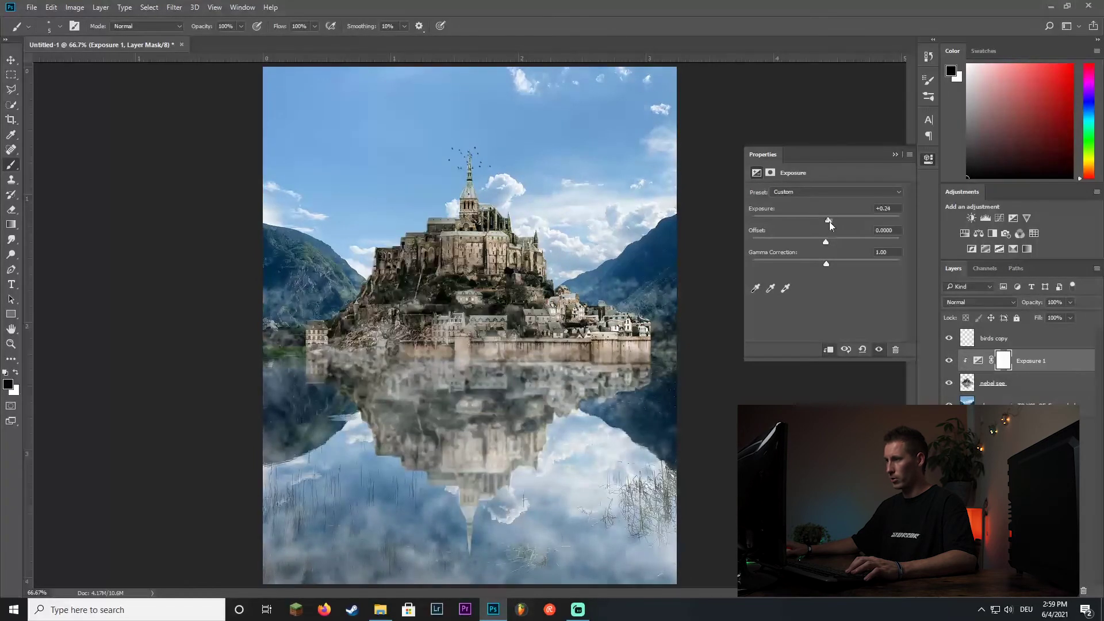
{"action": "left_click", "coordinate": [895, 154]}
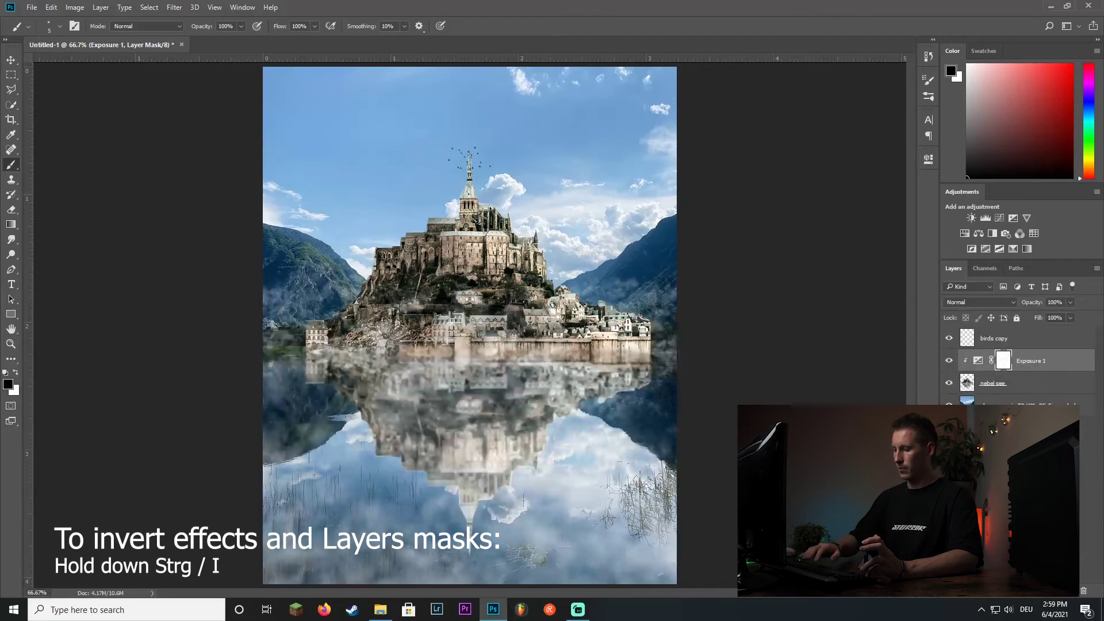
Step: Invert the Exposure mask and paint white over the island at 61% opacity, brush size 146
{"action": "key", "text": "ctrl+i"}
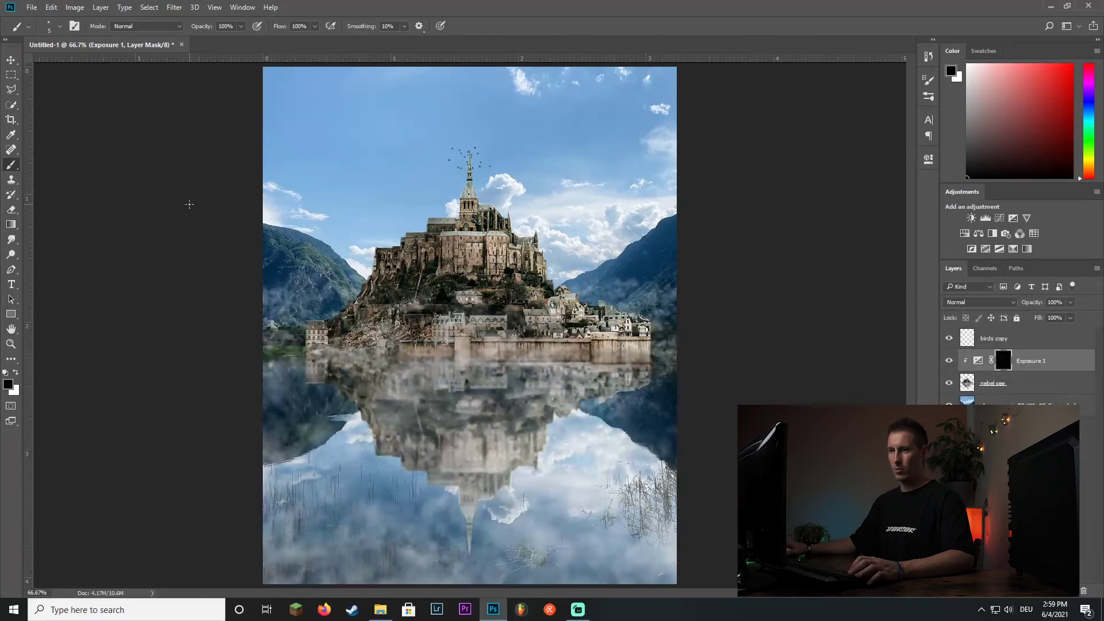
{"action": "key", "text": "x"}
{"action": "key", "text": "6"}
{"action": "key", "text": "1"}
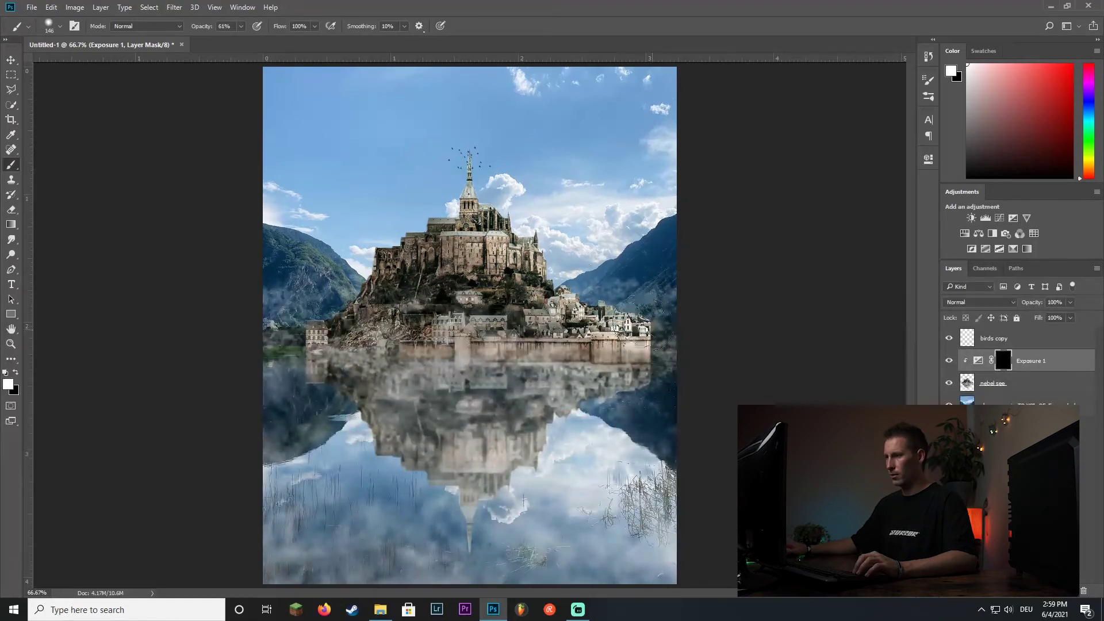
{"action": "mouse_move", "coordinate": [685, 314]}
{"action": "left_mouse_down"}
{"action": "mouse_move", "coordinate": [653, 357]}
{"action": "mouse_move", "coordinate": [575, 402]}
{"action": "left_mouse_up"}
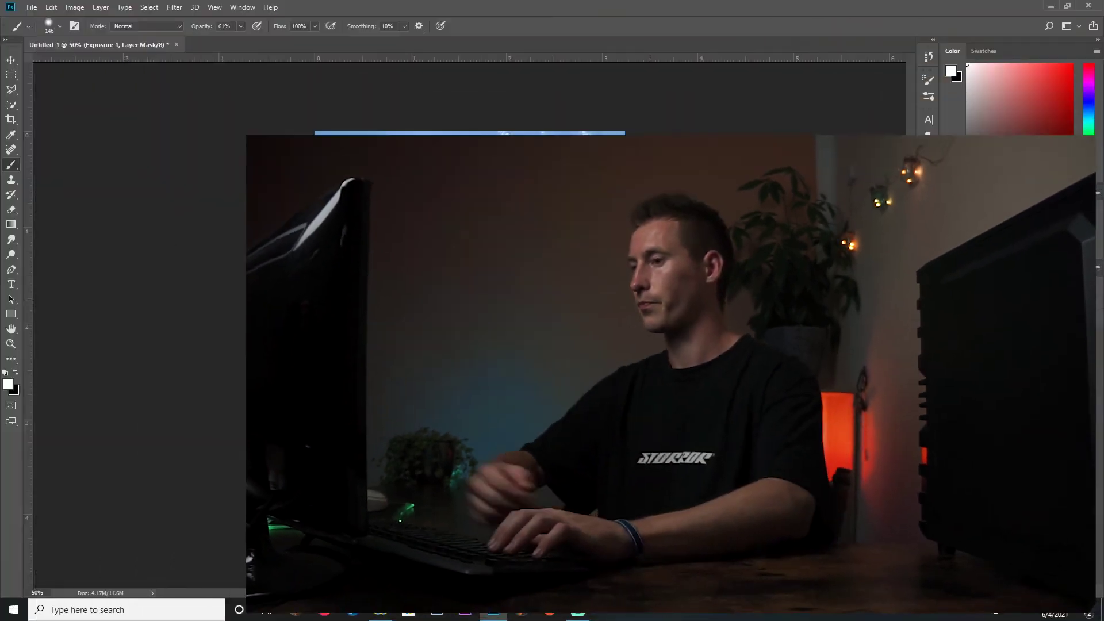
{"action": "left_click", "coordinate": [999, 359]}
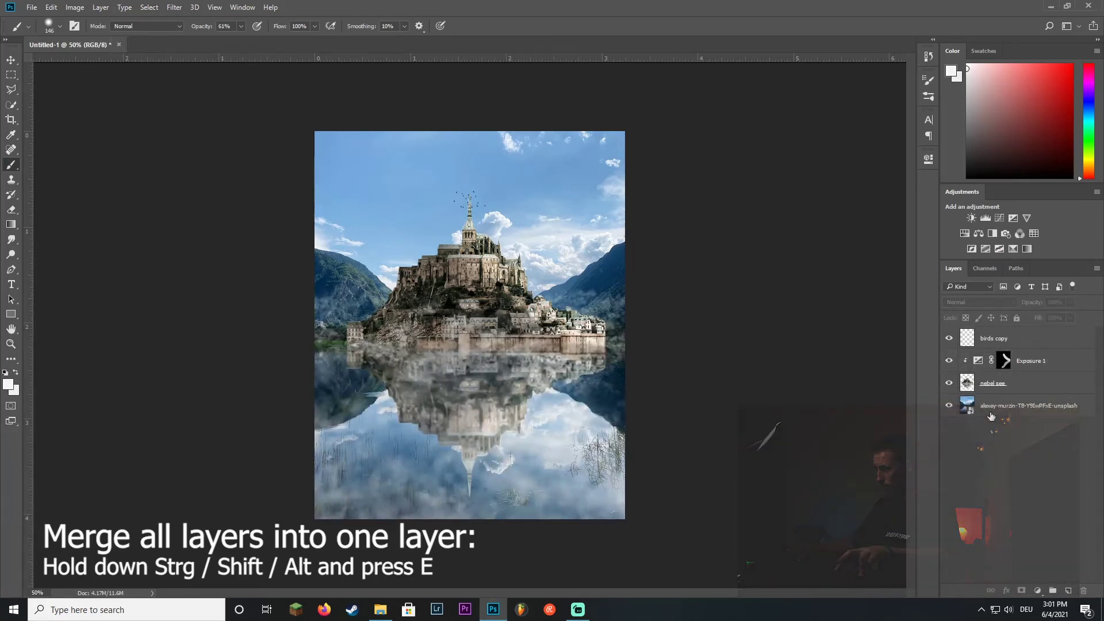
Step: Merge all visible layers into a new layer and open it in Camera Raw Filter
{"action": "key", "text": "ctrl+shift+alt+e"}
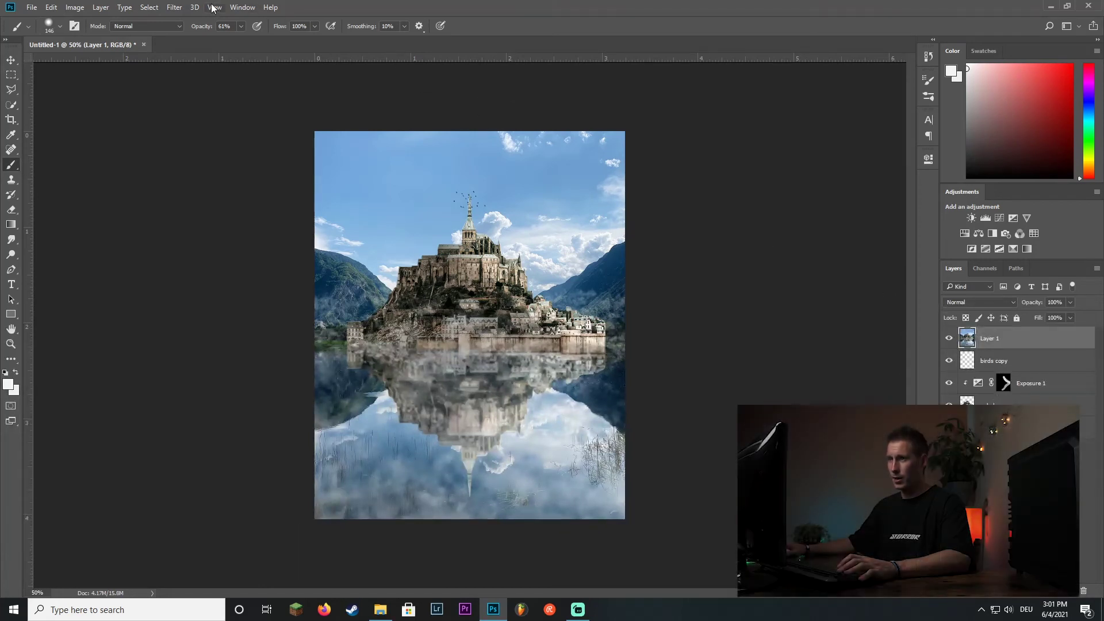
{"action": "left_click", "coordinate": [174, 6]}
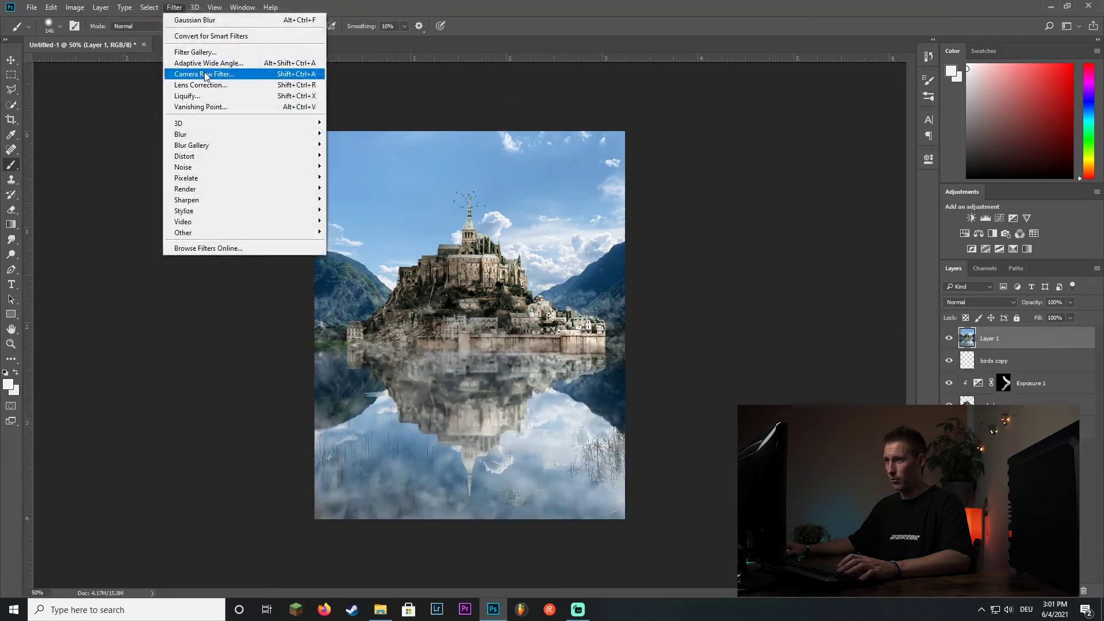
{"action": "left_click", "coordinate": [202, 73]}
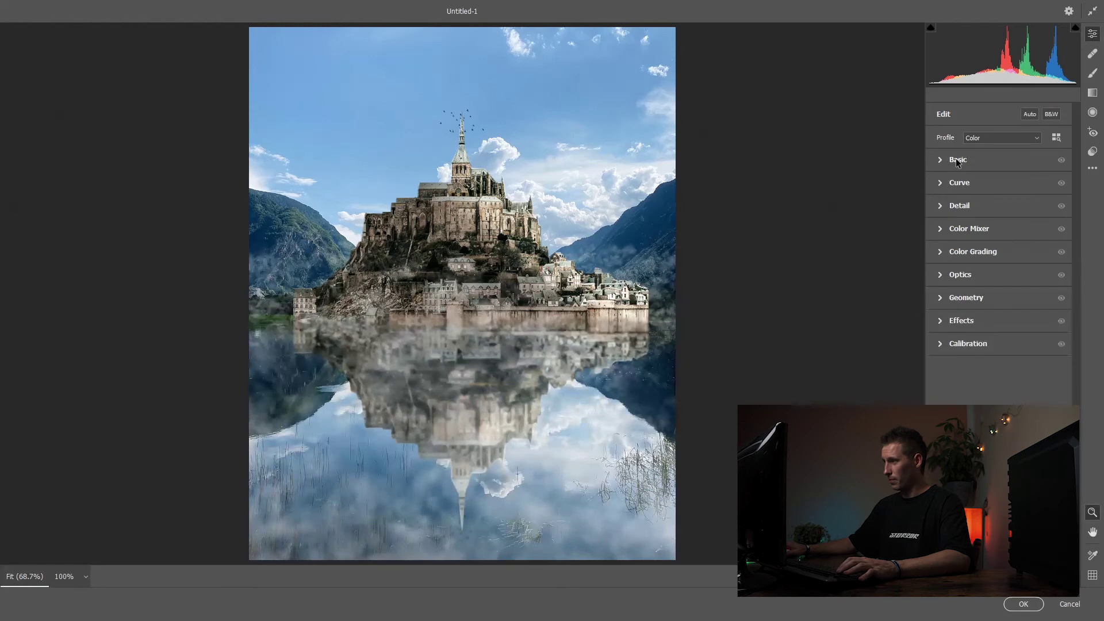
Step: Set temperature -10, exposure -0.15, contrast +21, highlights -78, shadows +9 and whites +18
{"action": "left_click", "coordinate": [956, 159]}
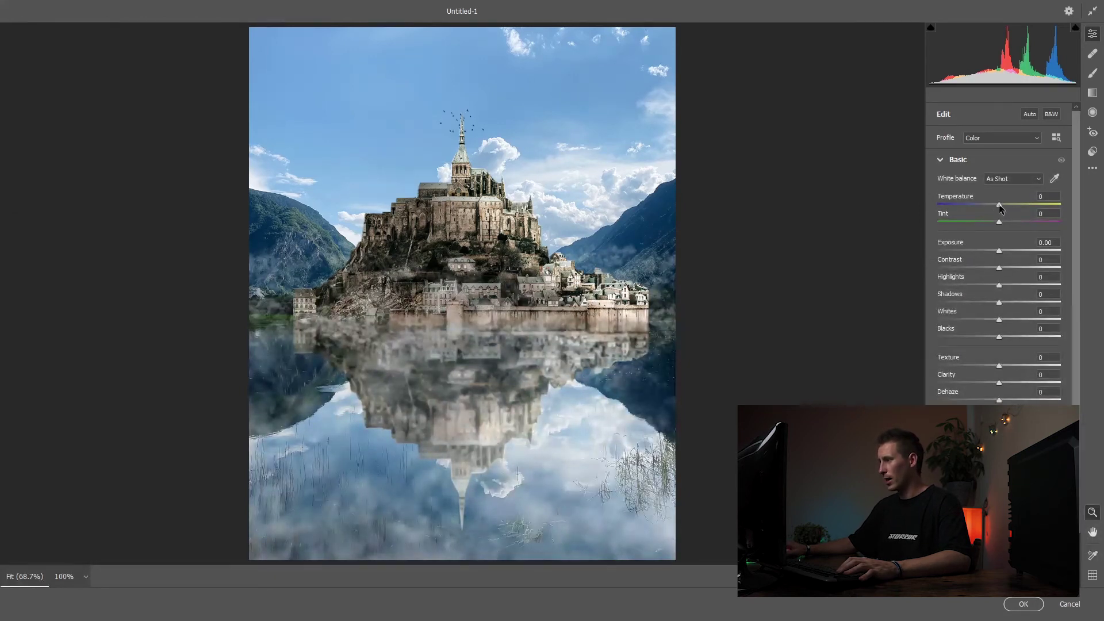
{"action": "left_click_drag", "start_coordinate": [1001, 208], "coordinate": [1002, 207]}
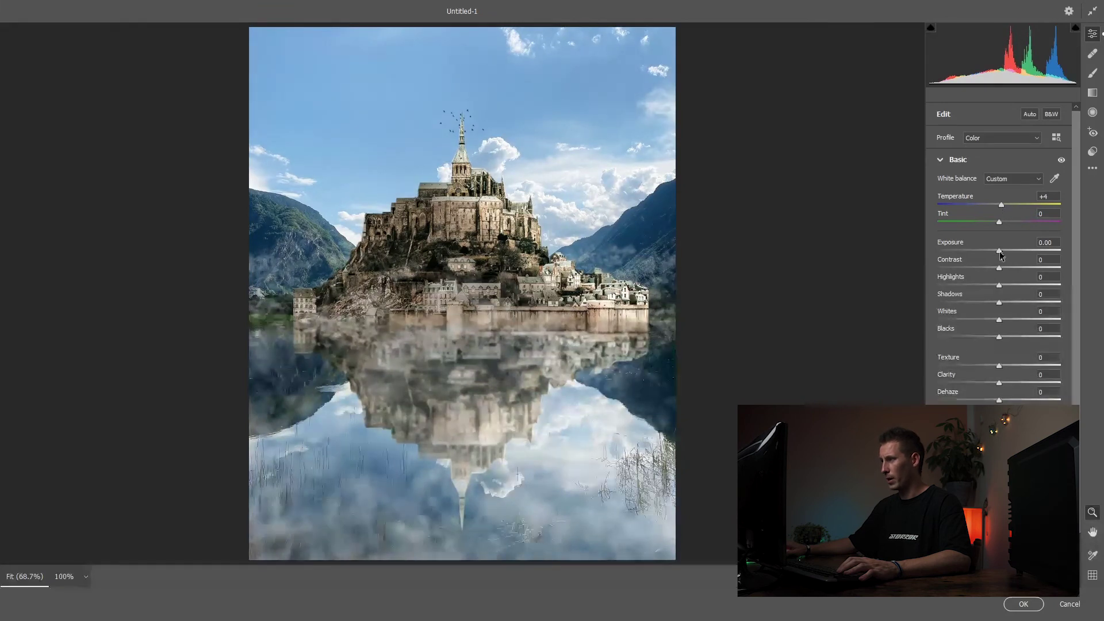
{"action": "left_click_drag", "start_coordinate": [1001, 255], "coordinate": [999, 254]}
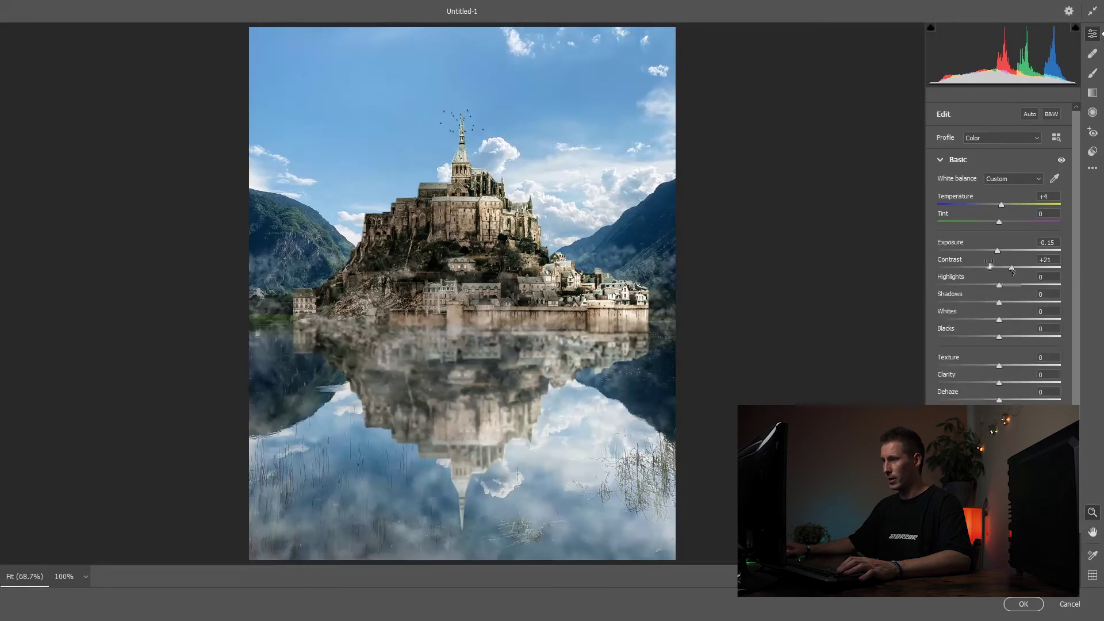
{"action": "mouse_move", "coordinate": [1012, 267]}
{"action": "left_mouse_down"}
{"action": "mouse_move", "coordinate": [1001, 292]}
{"action": "mouse_move", "coordinate": [981, 289]}
{"action": "left_mouse_up"}
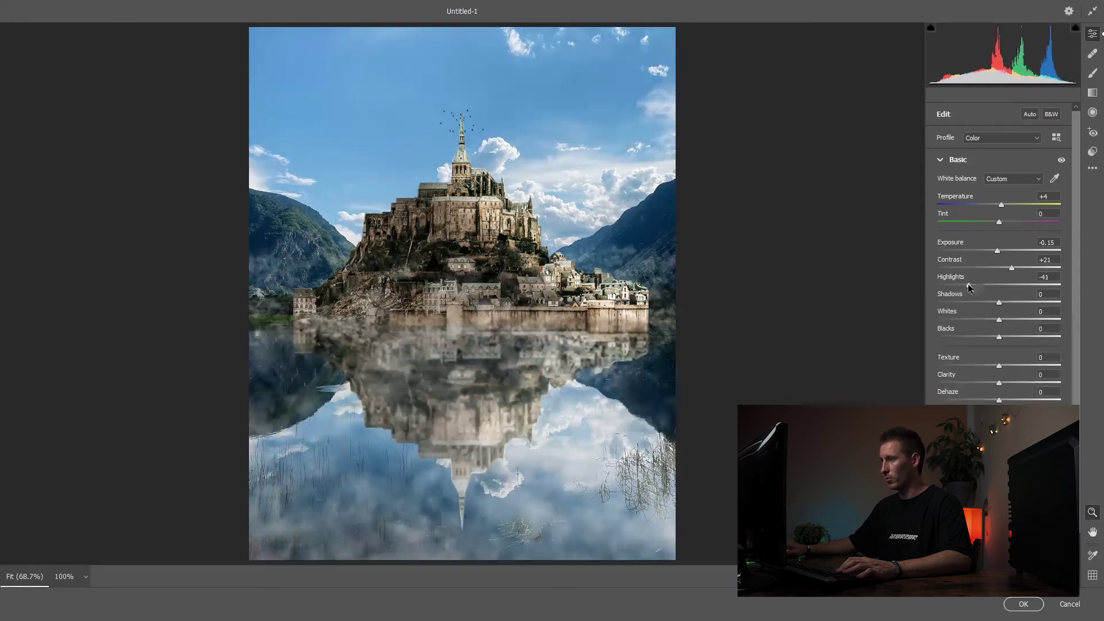
{"action": "left_click_drag", "start_coordinate": [963, 286], "coordinate": [947, 291]}
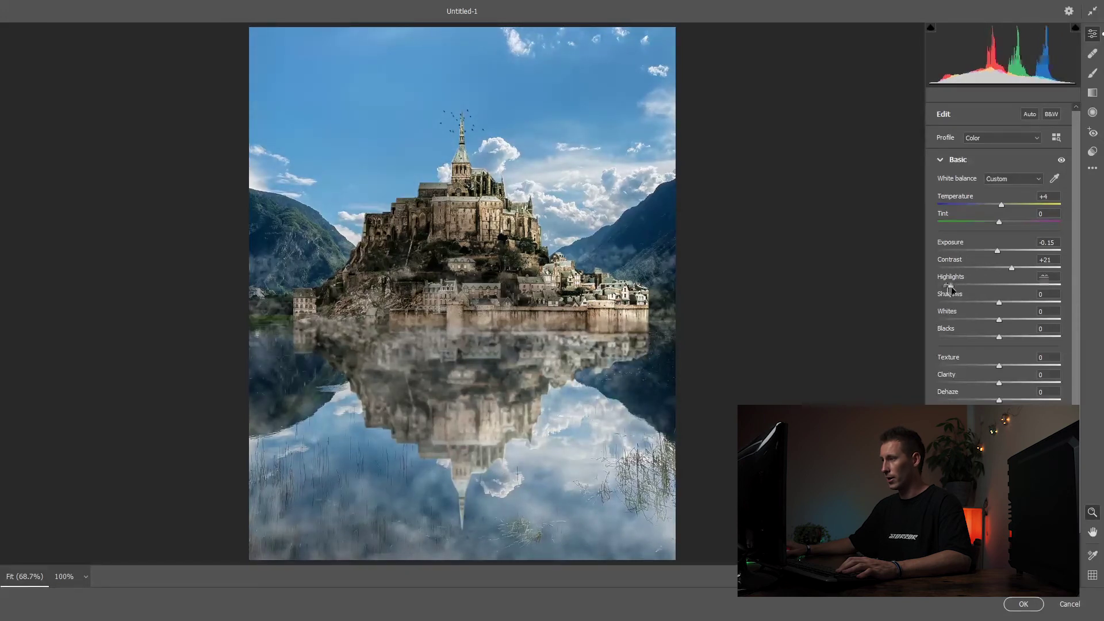
{"action": "left_click_drag", "start_coordinate": [999, 303], "coordinate": [1006, 318]}
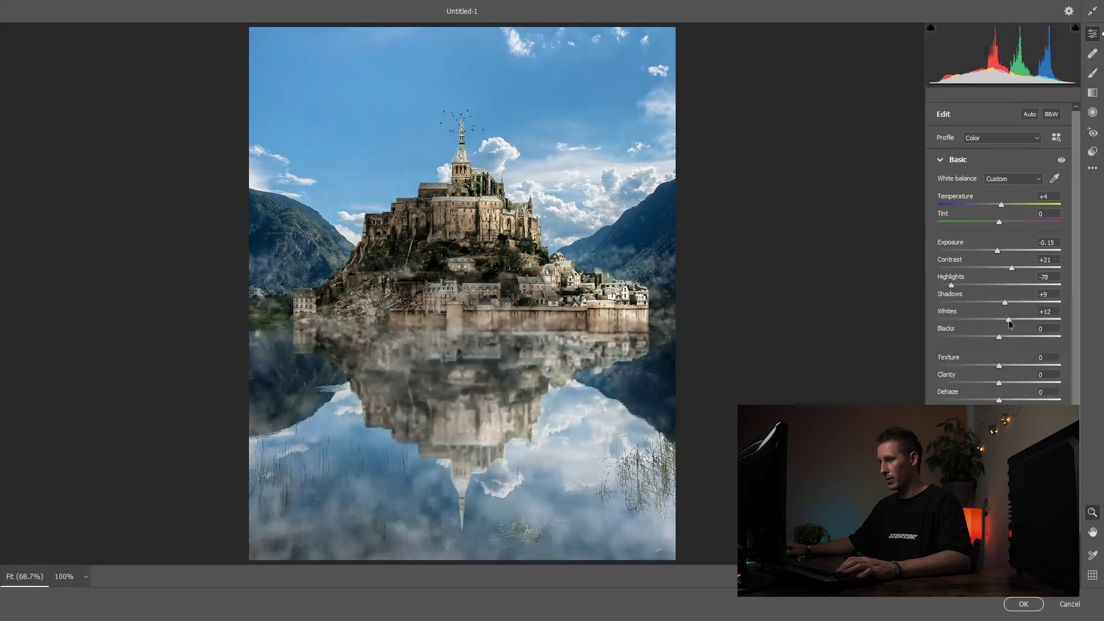
{"action": "left_click_drag", "start_coordinate": [1010, 324], "coordinate": [1011, 325]}
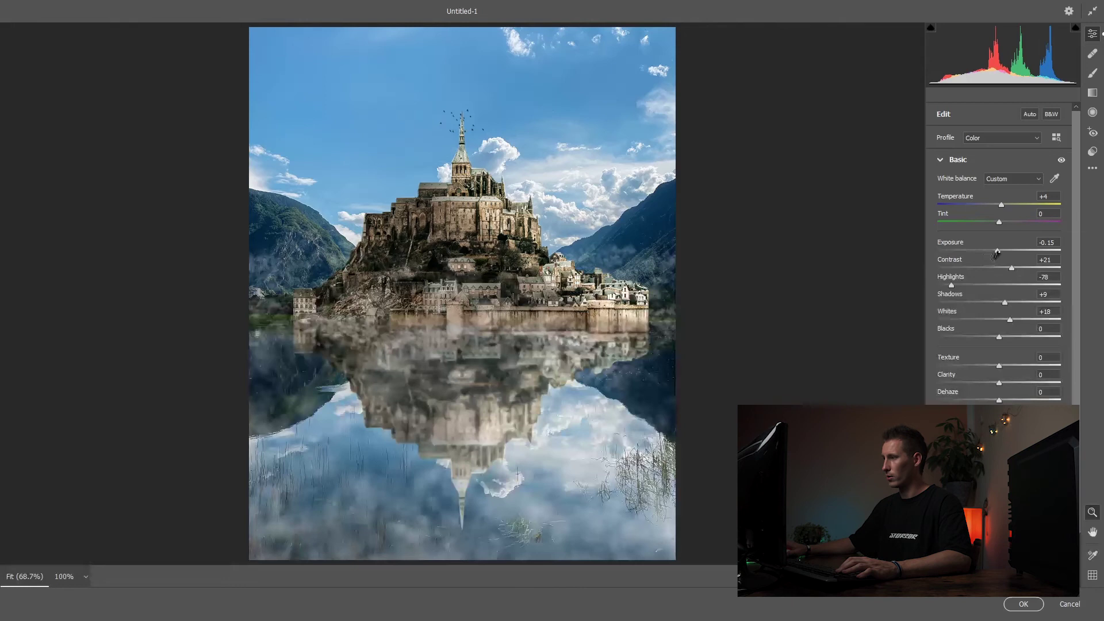
{"action": "left_click_drag", "start_coordinate": [998, 253], "coordinate": [1015, 251]}
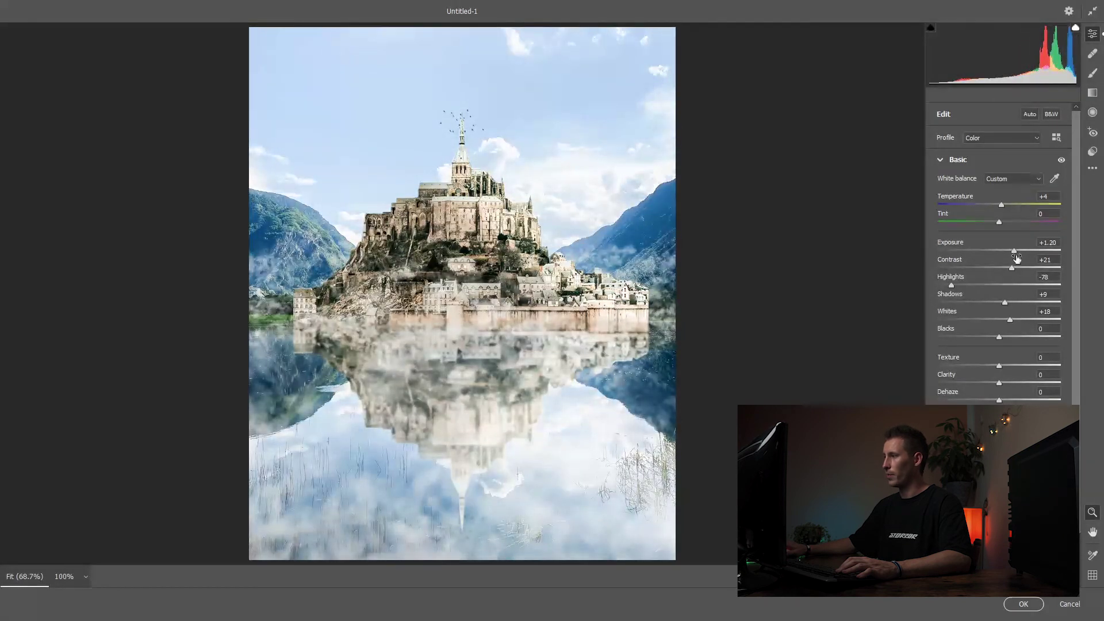
{"action": "mouse_move", "coordinate": [1015, 253]}
{"action": "left_mouse_down"}
{"action": "mouse_move", "coordinate": [957, 253]}
{"action": "mouse_move", "coordinate": [994, 252]}
{"action": "left_mouse_up"}
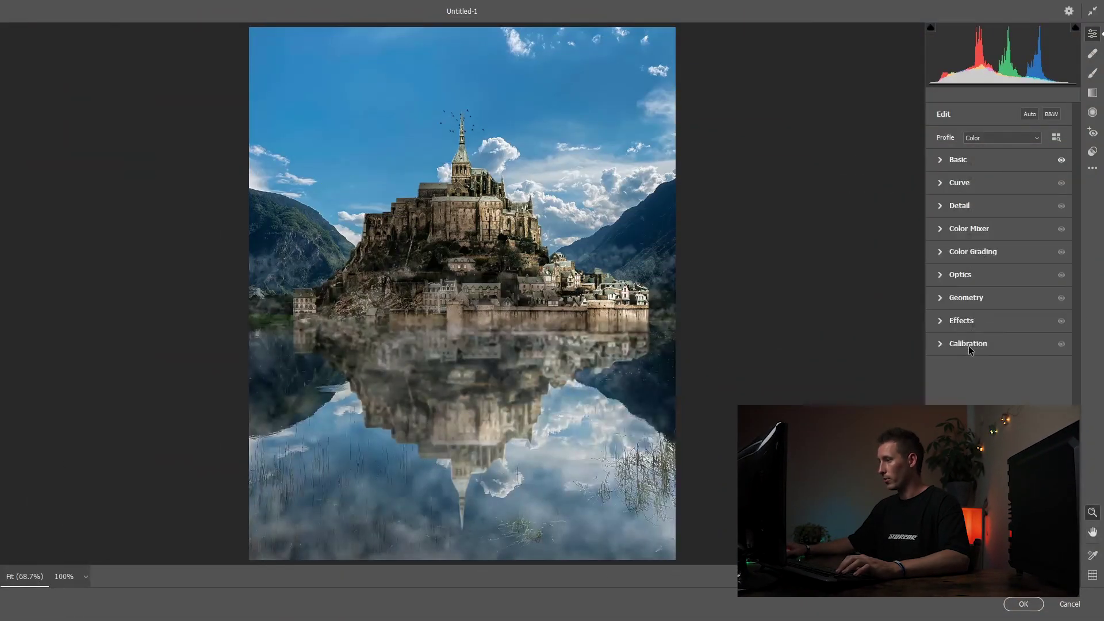
Step: Set the Calibration Blue Primary Hue to -26 for a teal sky
{"action": "left_click", "coordinate": [969, 346]}
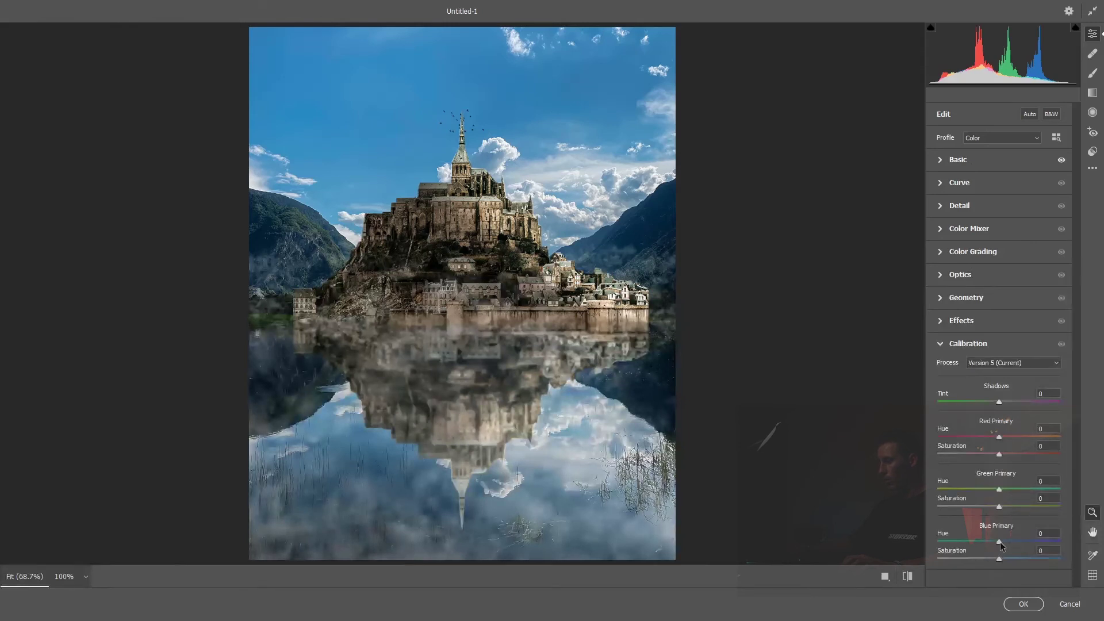
{"action": "mouse_move", "coordinate": [1000, 541]}
{"action": "left_mouse_down"}
{"action": "mouse_move", "coordinate": [918, 540]}
{"action": "mouse_move", "coordinate": [981, 544]}
{"action": "left_mouse_up"}
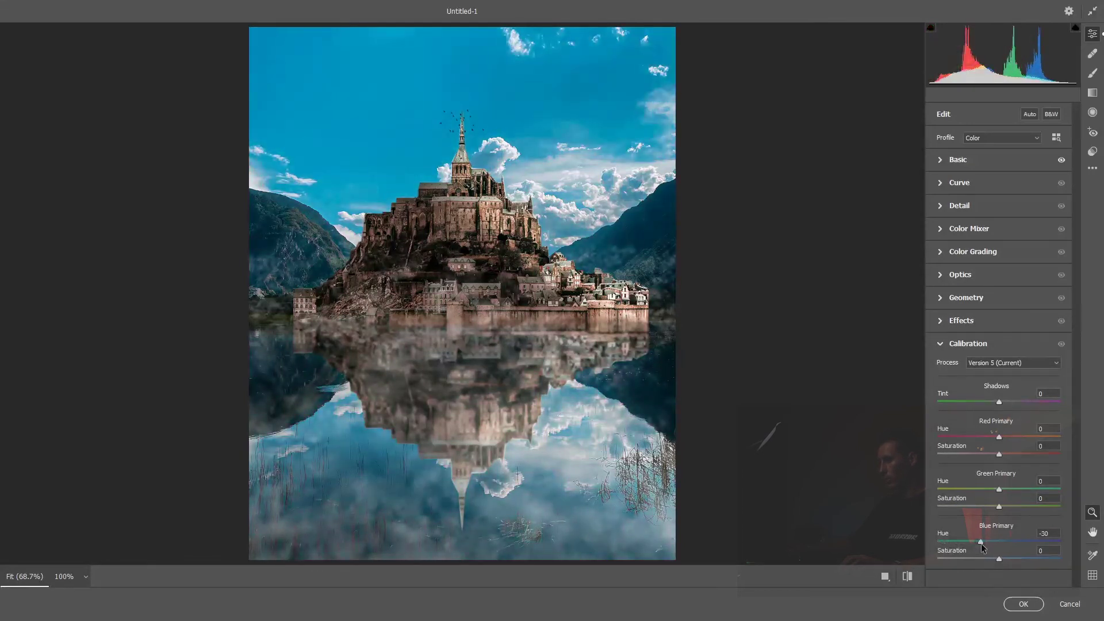
{"action": "left_click", "coordinate": [972, 344]}
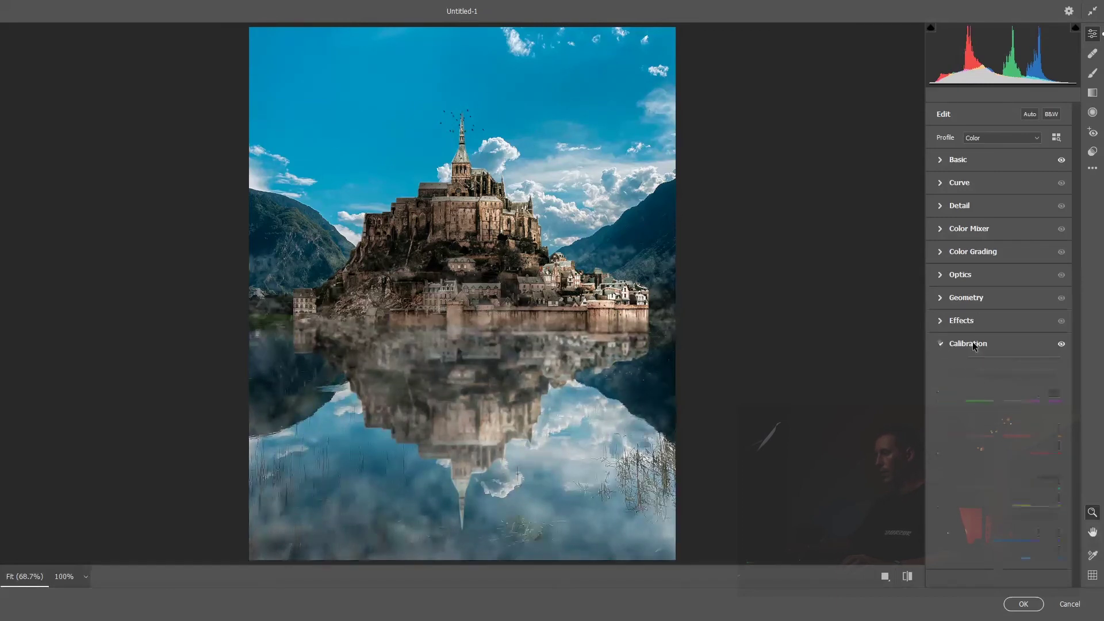
Step: Shift green/aqua hues, desaturate aquas, and lift luminance: Oranges +21, Yellows +12, Greens +23, Aquas +10, Blues +8
{"action": "left_click", "coordinate": [964, 230]}
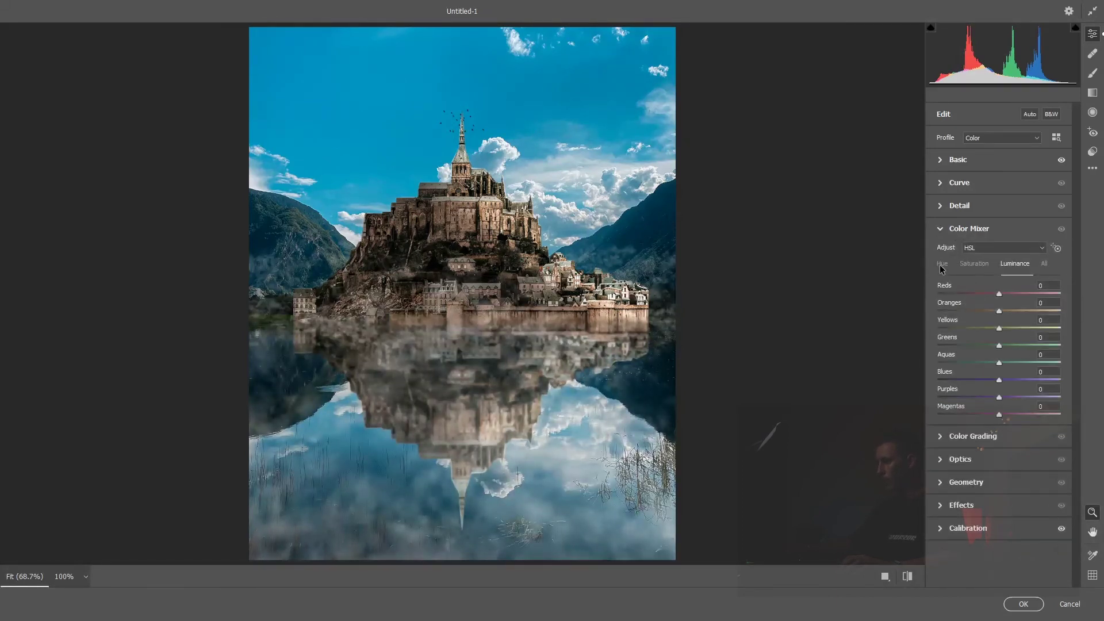
{"action": "left_click", "coordinate": [941, 268]}
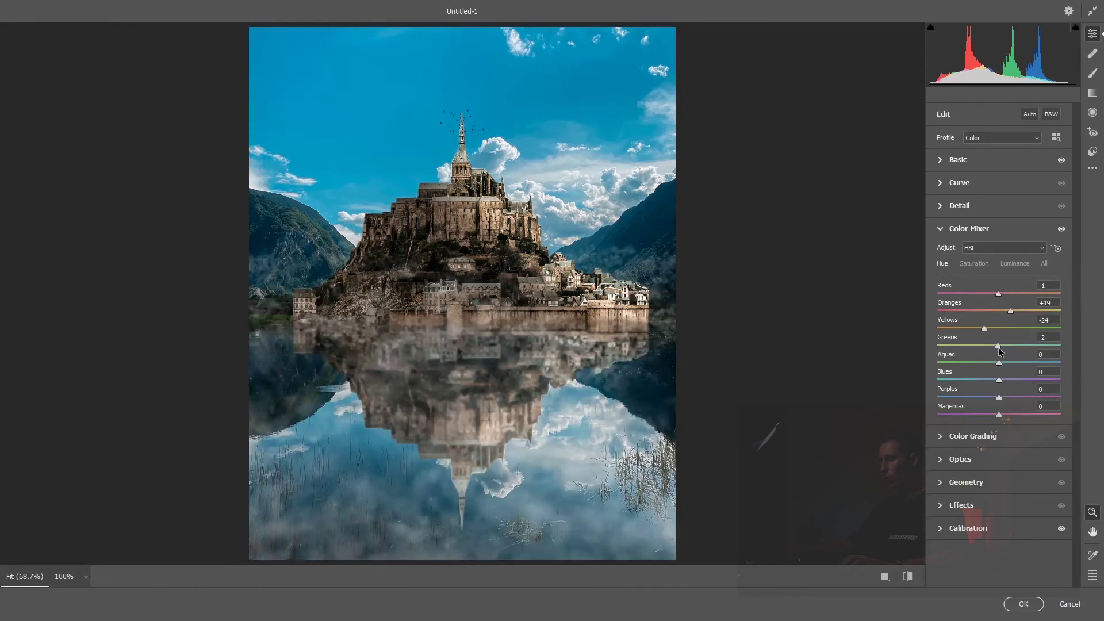
{"action": "mouse_move", "coordinate": [999, 347]}
{"action": "left_mouse_down"}
{"action": "mouse_move", "coordinate": [1001, 365]}
{"action": "mouse_move", "coordinate": [982, 364]}
{"action": "mouse_move", "coordinate": [996, 380]}
{"action": "left_mouse_up"}
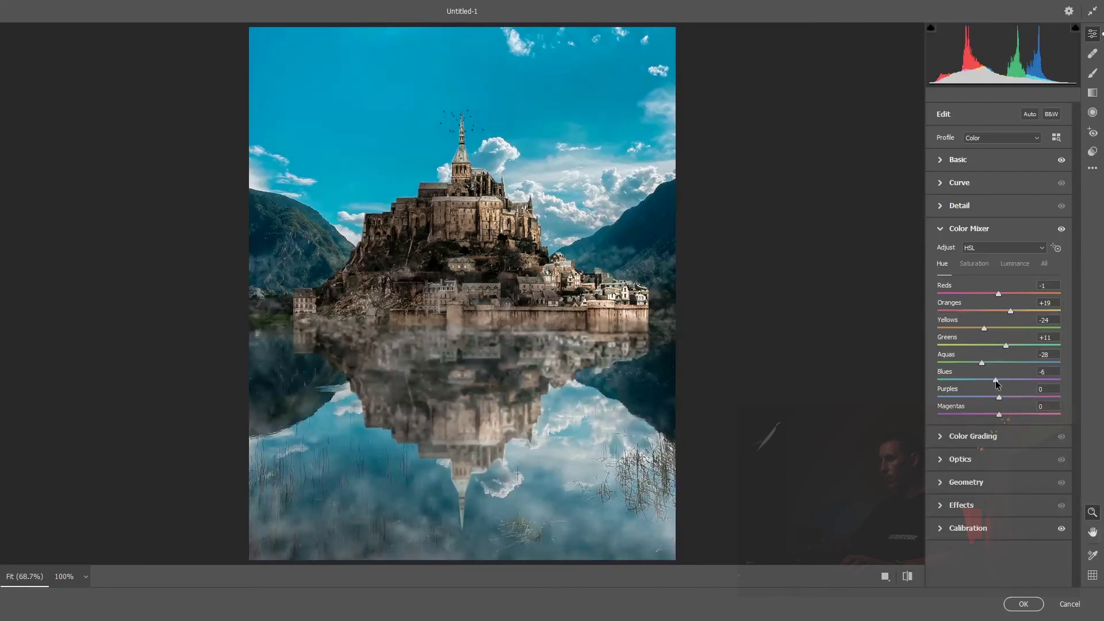
{"action": "left_click", "coordinate": [974, 263]}
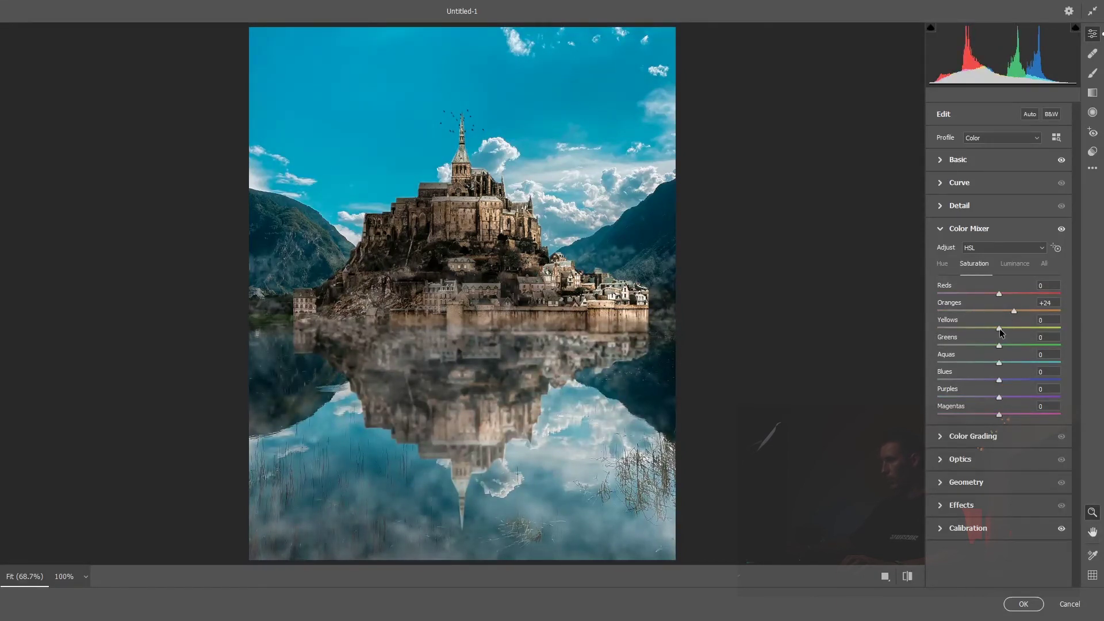
{"action": "mouse_move", "coordinate": [999, 363]}
{"action": "left_mouse_down"}
{"action": "mouse_move", "coordinate": [982, 363]}
{"action": "mouse_move", "coordinate": [1009, 380]}
{"action": "left_mouse_up"}
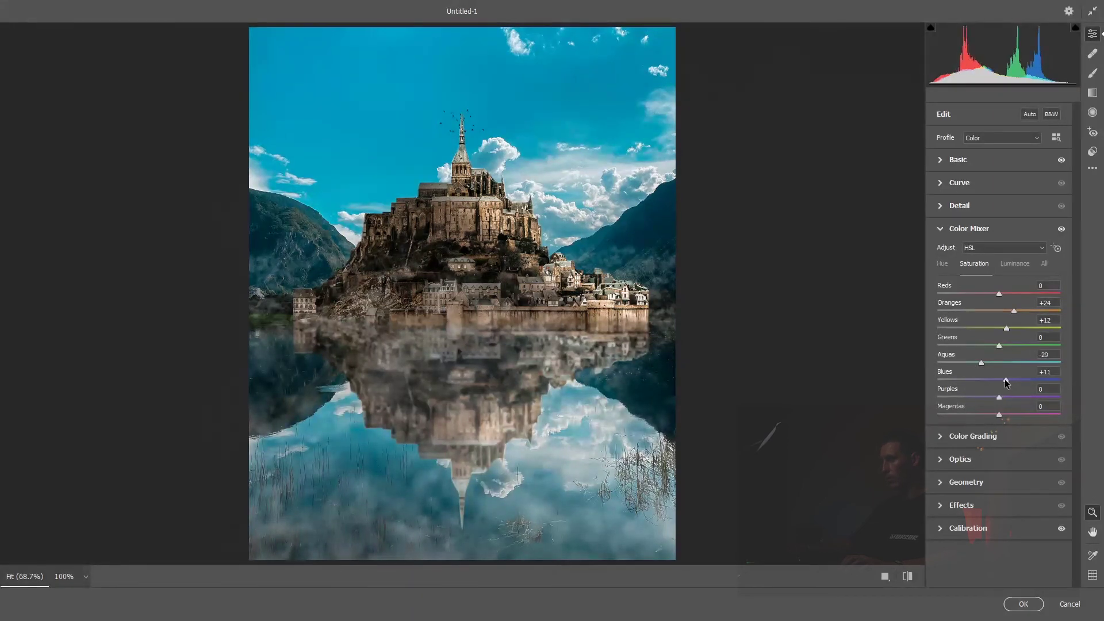
{"action": "left_click", "coordinate": [1012, 264]}
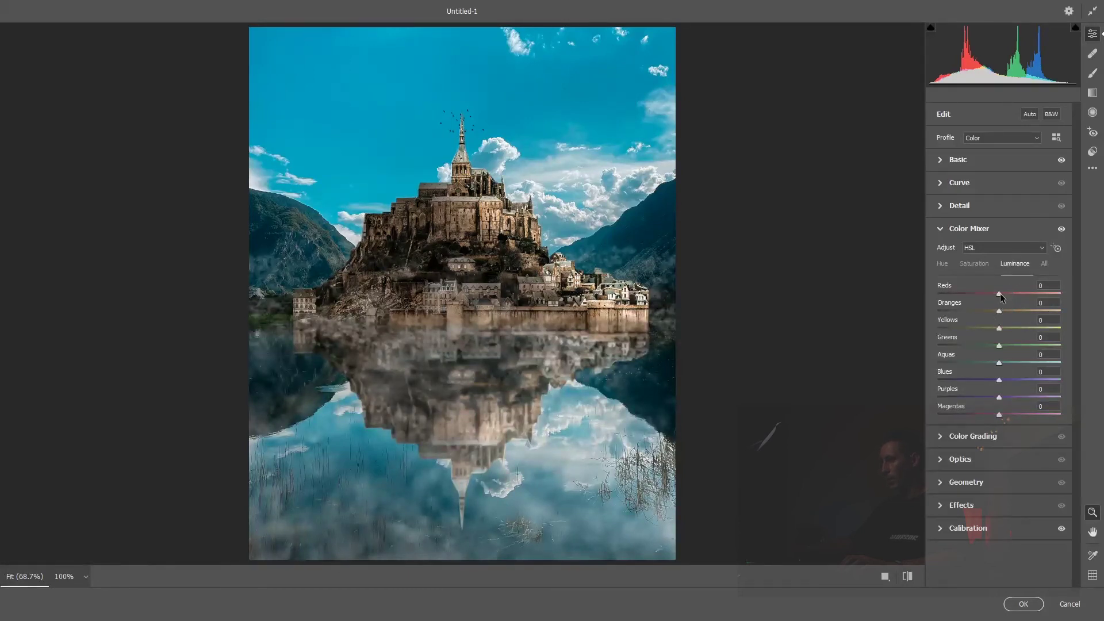
{"action": "left_click_drag", "start_coordinate": [1005, 311], "coordinate": [1003, 328]}
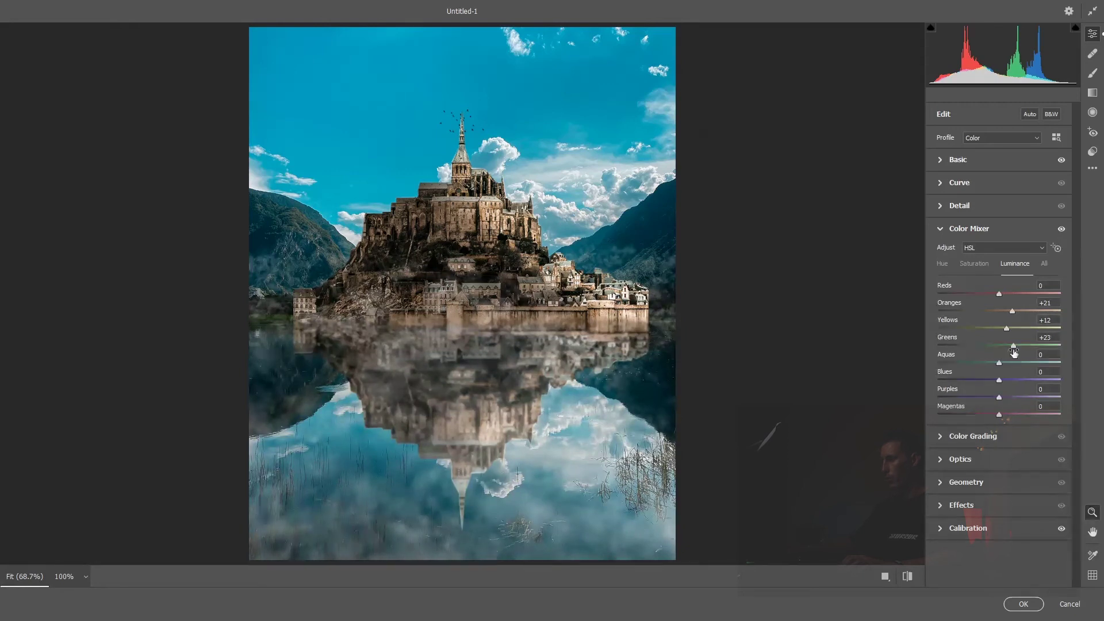
{"action": "left_click_drag", "start_coordinate": [1003, 366], "coordinate": [1005, 381]}
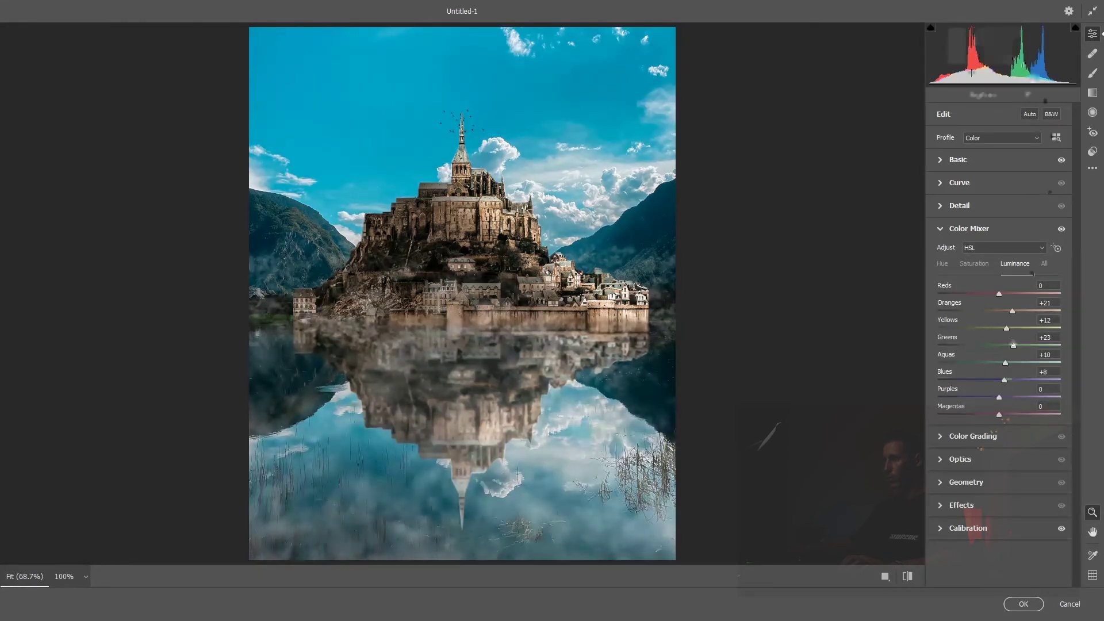
{"action": "left_click", "coordinate": [970, 228]}
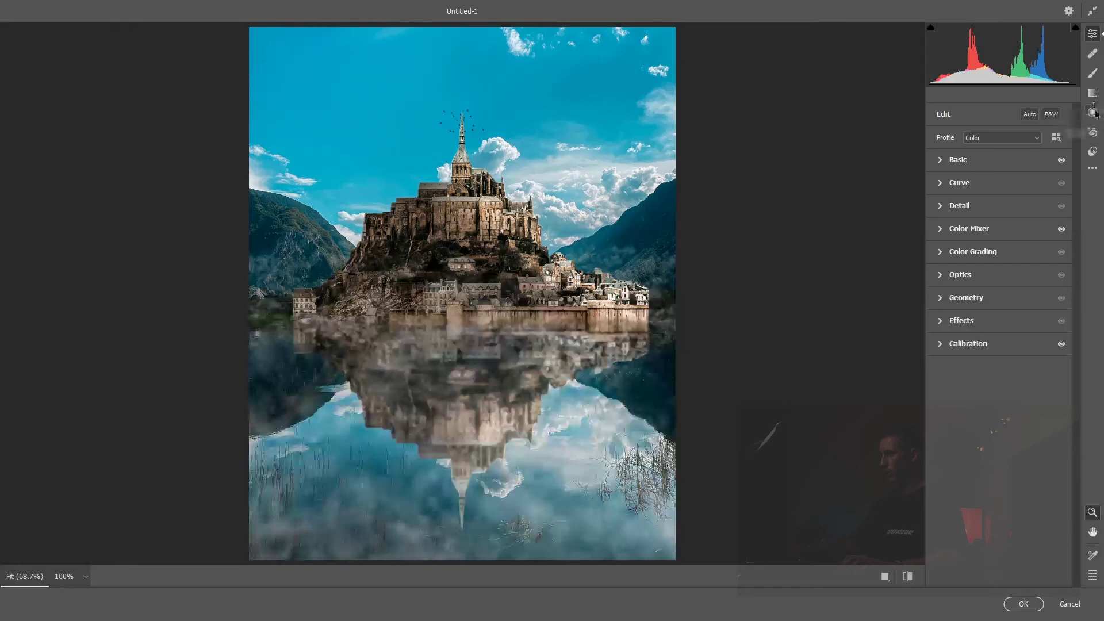
Step: Draw a Radial Filter ellipse over the castle and sky
{"action": "left_click", "coordinate": [1093, 113]}
{"action": "left_click_drag", "start_coordinate": [639, 195], "coordinate": [646, 165]}
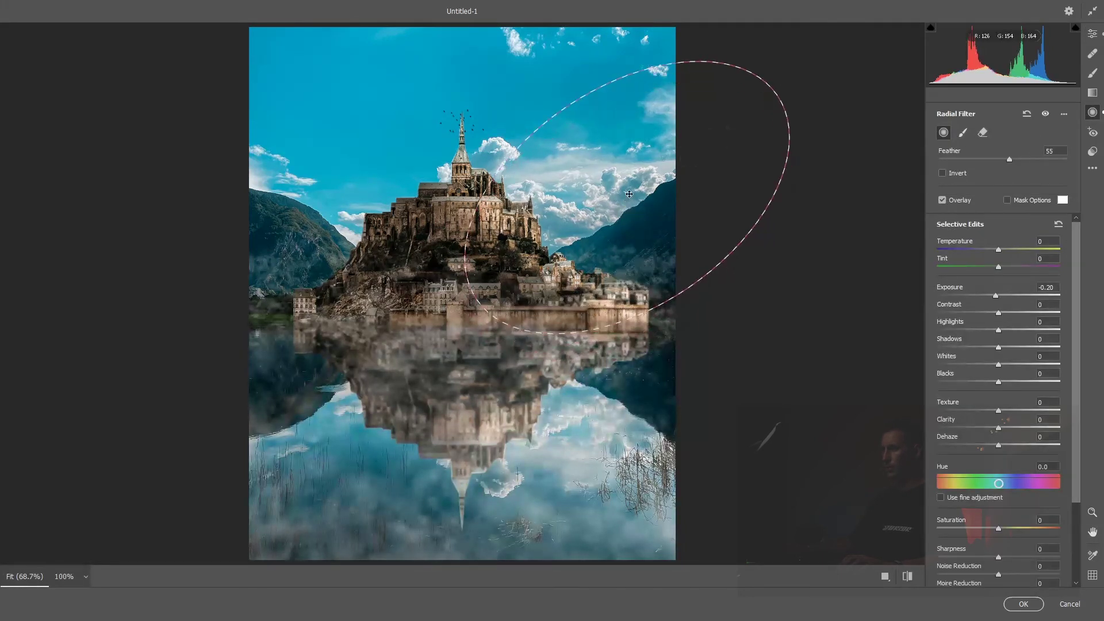
{"action": "left_click_drag", "start_coordinate": [506, 274], "coordinate": [490, 300]}
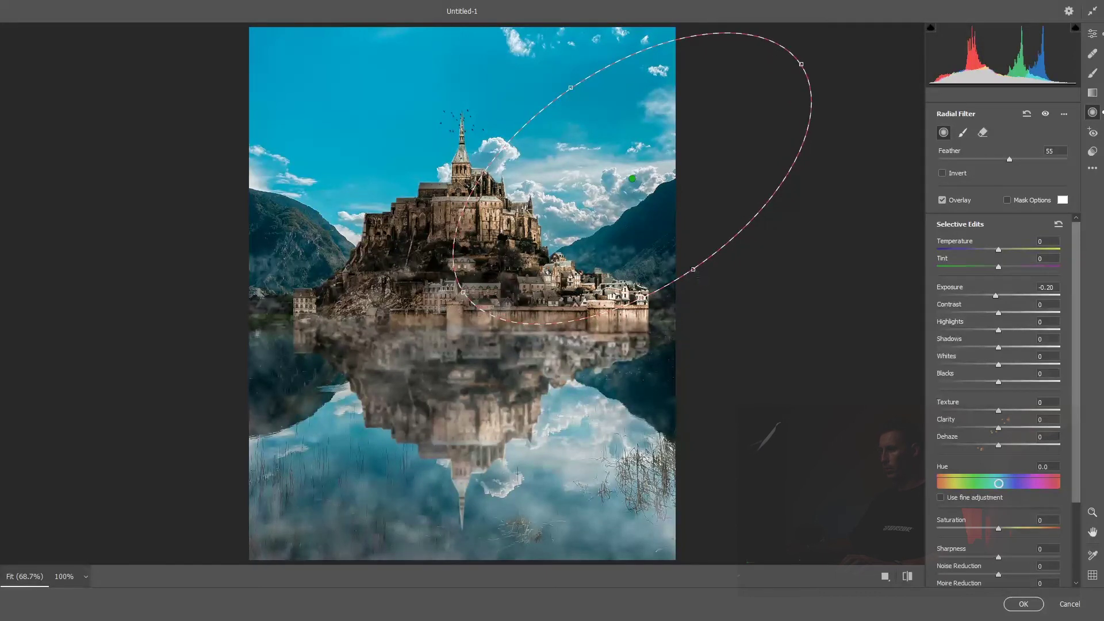
{"action": "left_click_drag", "start_coordinate": [698, 276], "coordinate": [702, 282]}
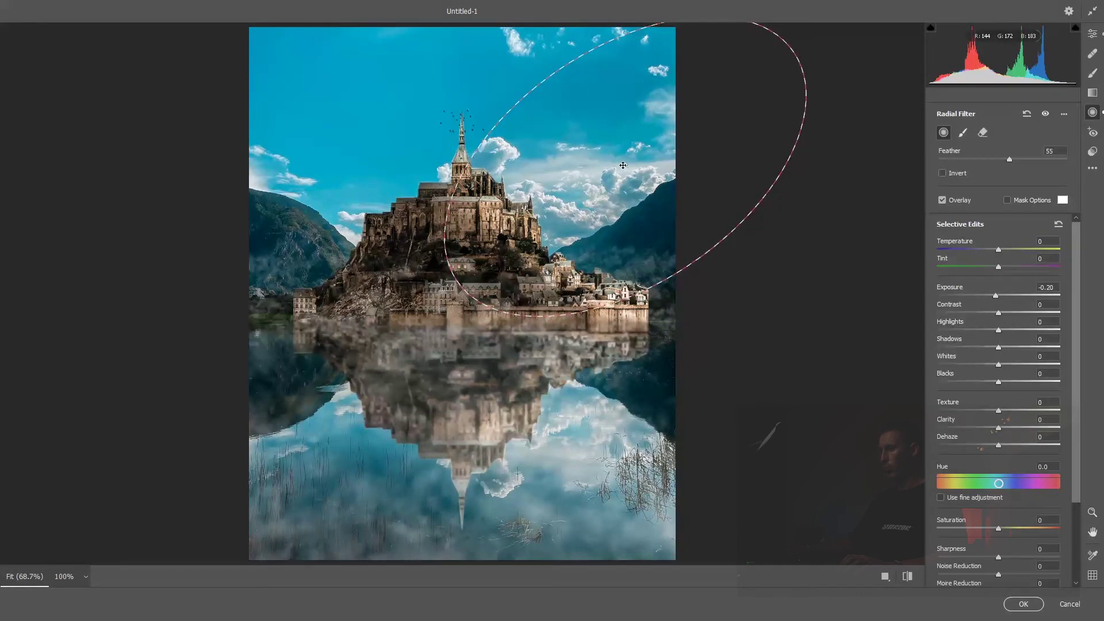
{"action": "left_click_drag", "start_coordinate": [627, 172], "coordinate": [623, 165]}
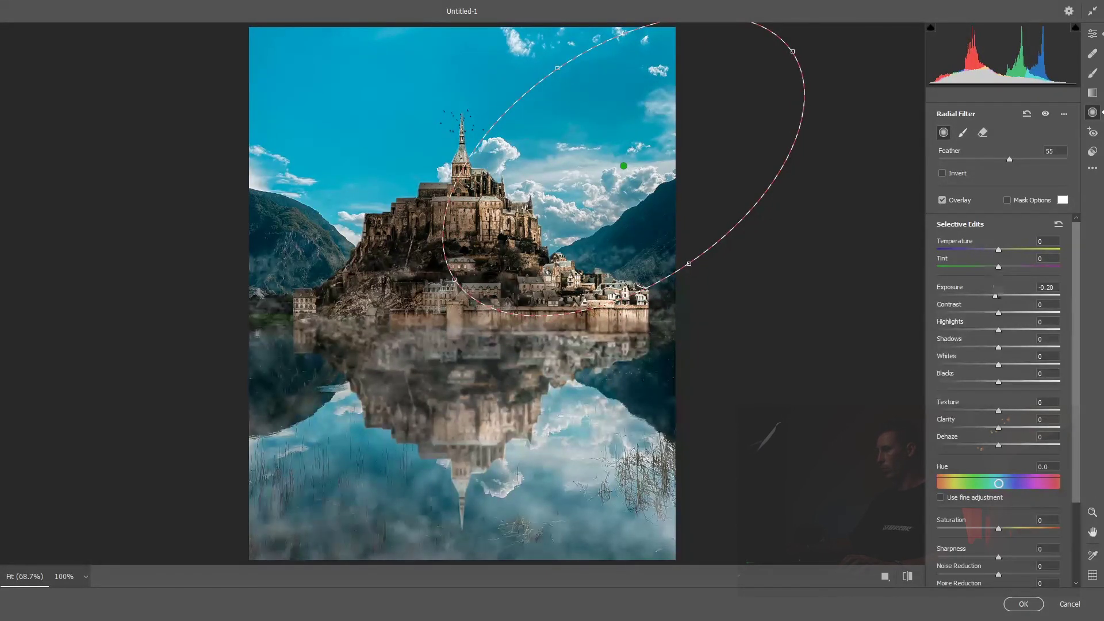
Step: Give the radial filter Feather 55, Exposure +0.55 and Clarity -83
{"action": "left_click_drag", "start_coordinate": [996, 296], "coordinate": [1023, 295]}
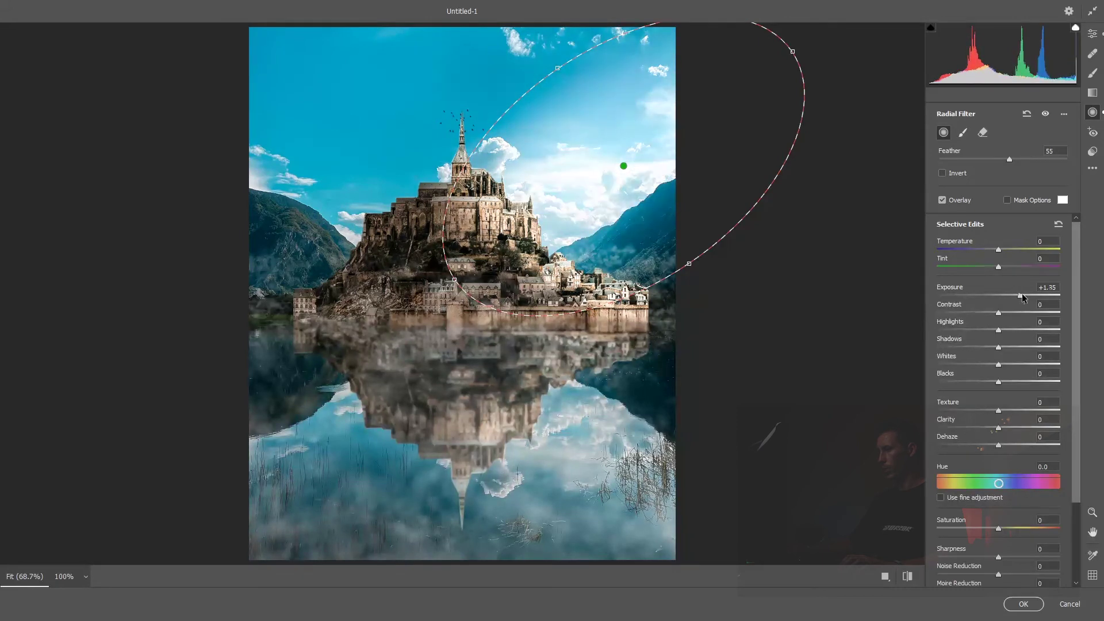
{"action": "left_click_drag", "start_coordinate": [689, 262], "coordinate": [699, 258]}
{"action": "mouse_move", "coordinate": [1001, 53]}
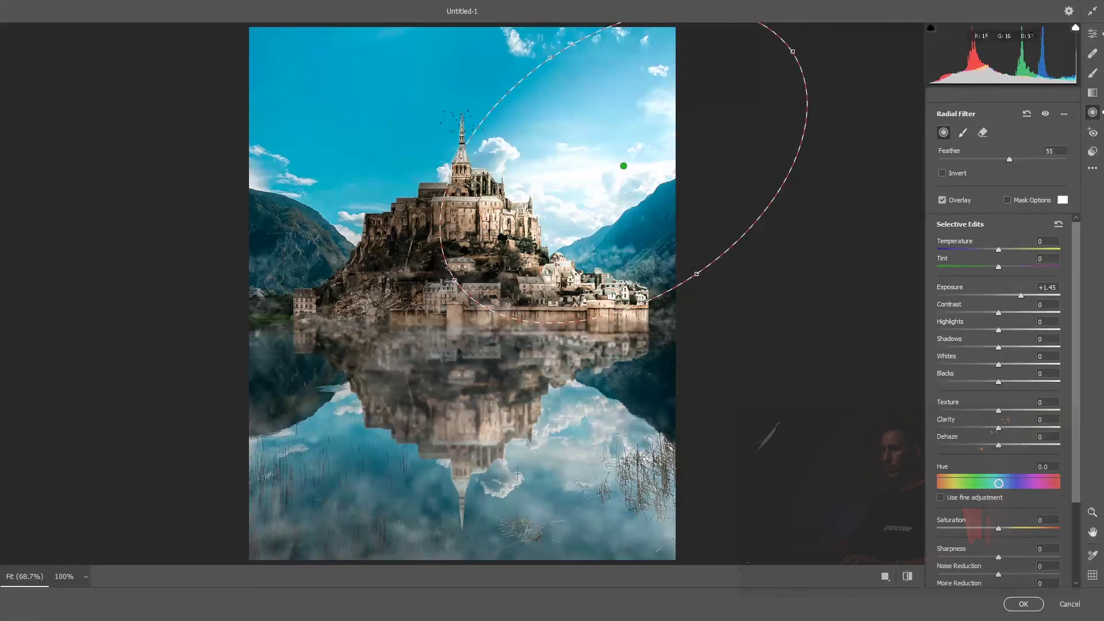
{"action": "left_click_drag", "start_coordinate": [1022, 295], "coordinate": [1008, 298]}
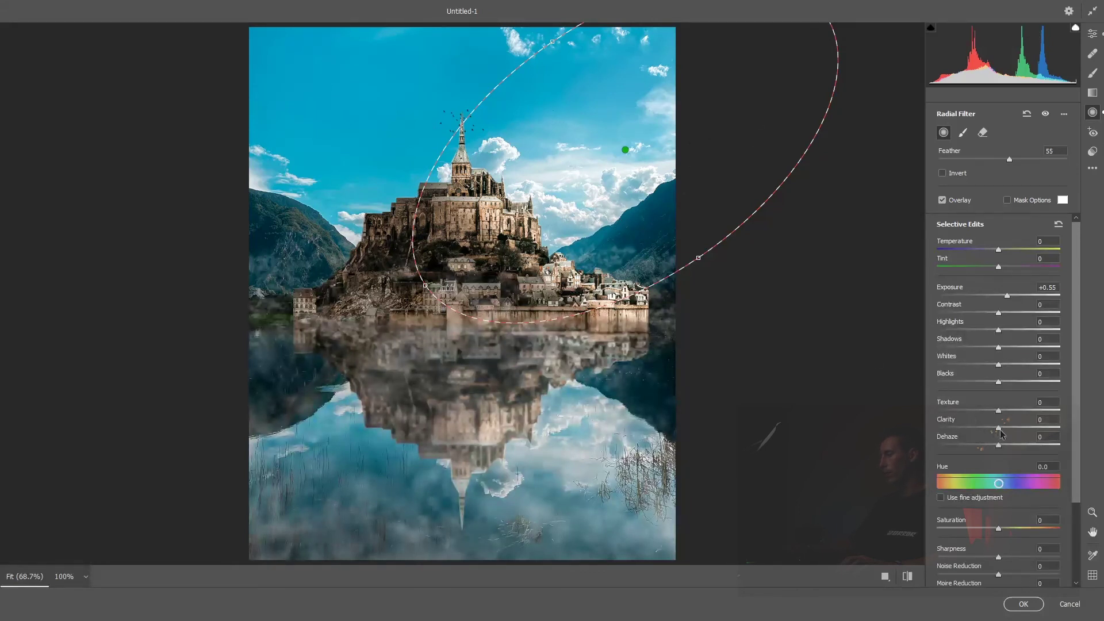
{"action": "left_click_drag", "start_coordinate": [977, 429], "coordinate": [958, 430]}
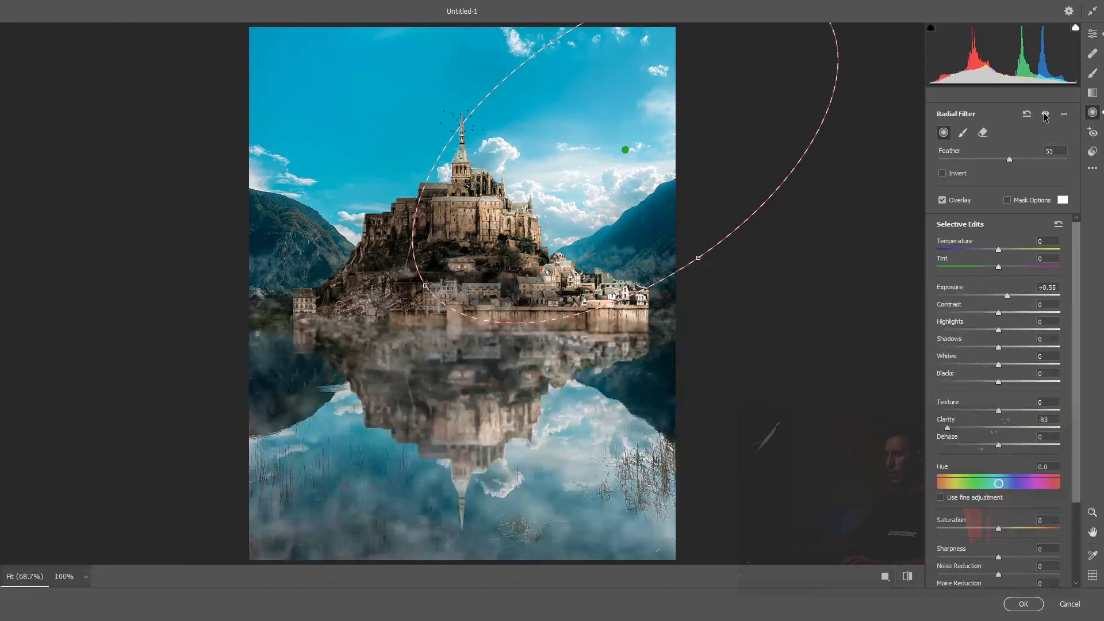
Step: Toggle the radial filter and before/after view to compare the effect
{"action": "left_click", "coordinate": [1045, 115]}
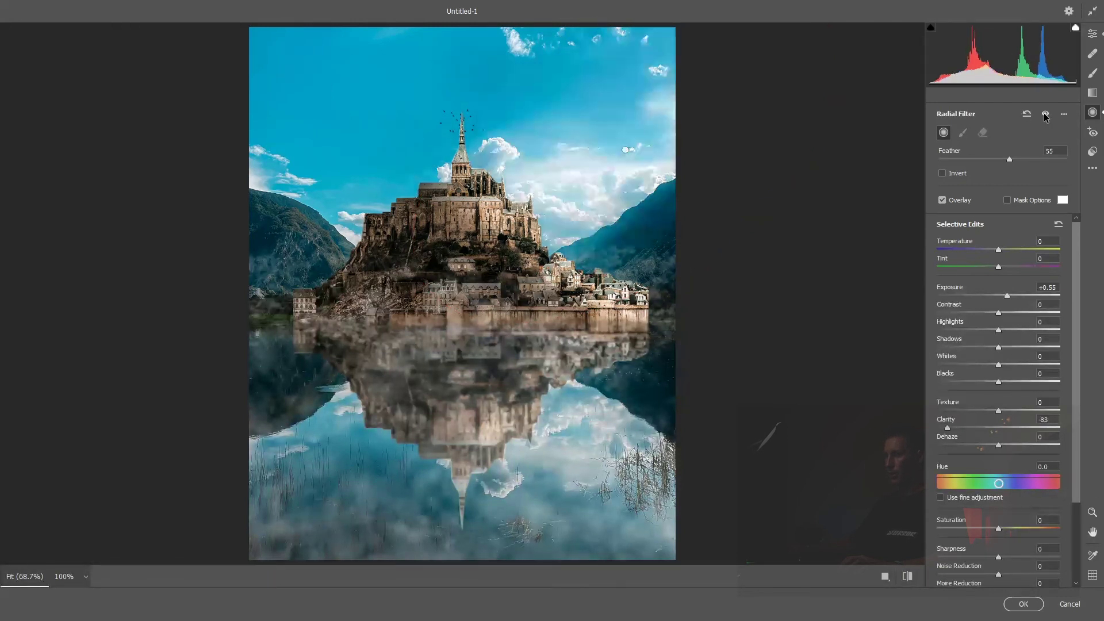
{"action": "left_click", "coordinate": [1046, 114]}
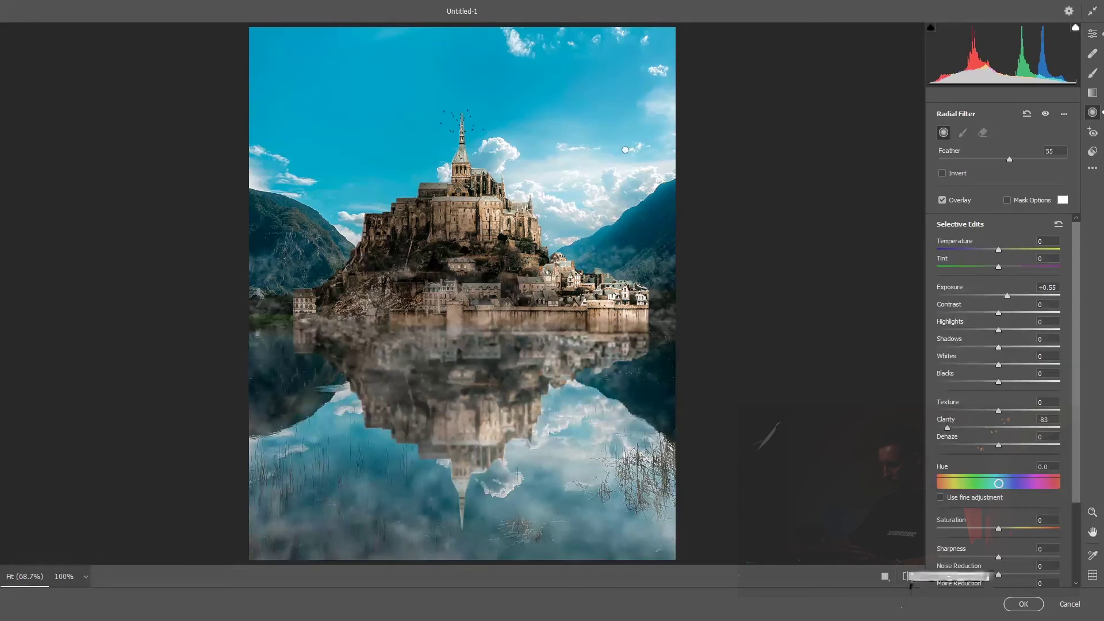
{"action": "left_click", "coordinate": [906, 576]}
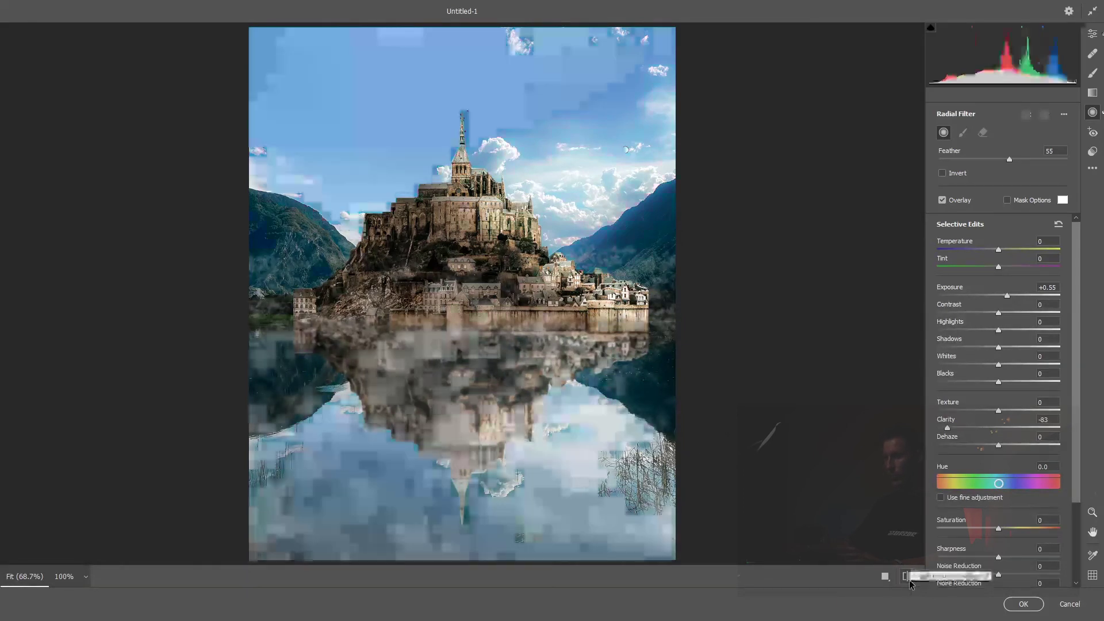
{"action": "left_click", "coordinate": [906, 576]}
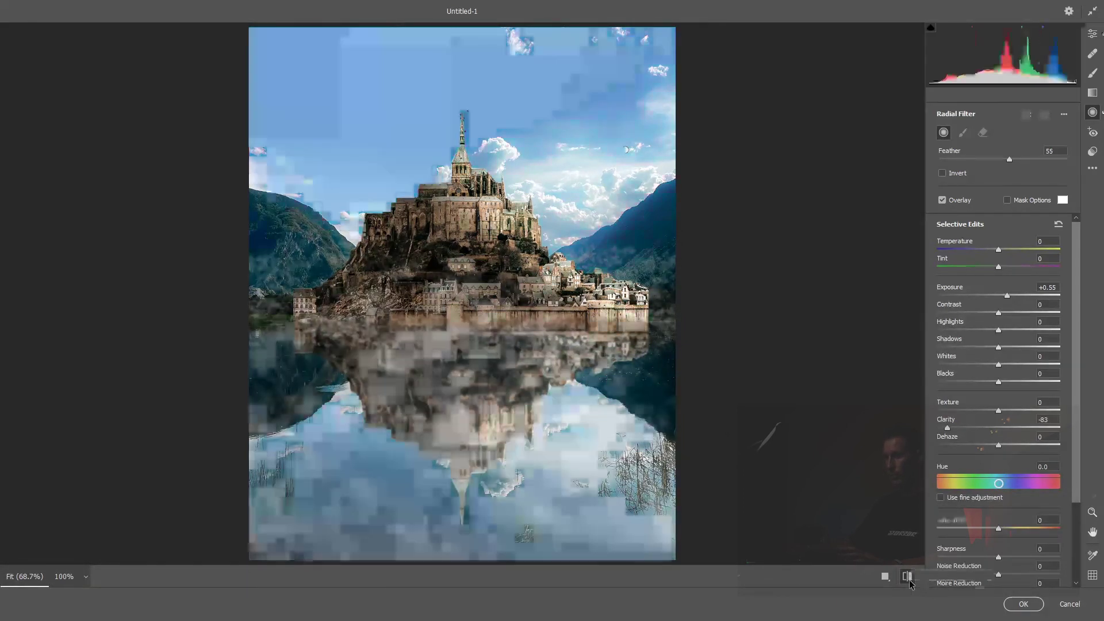
{"action": "left_click", "coordinate": [908, 578]}
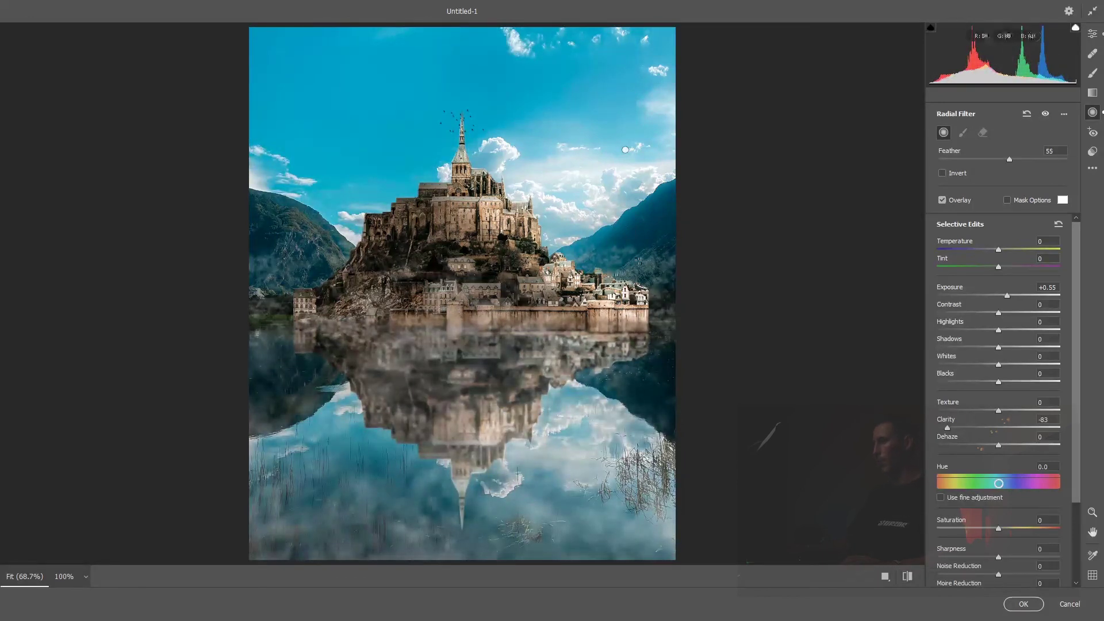
Step: Move the radial adjustment over the castle and reset its local correction settings
{"action": "left_click_drag", "start_coordinate": [418, 255], "coordinate": [463, 276]}
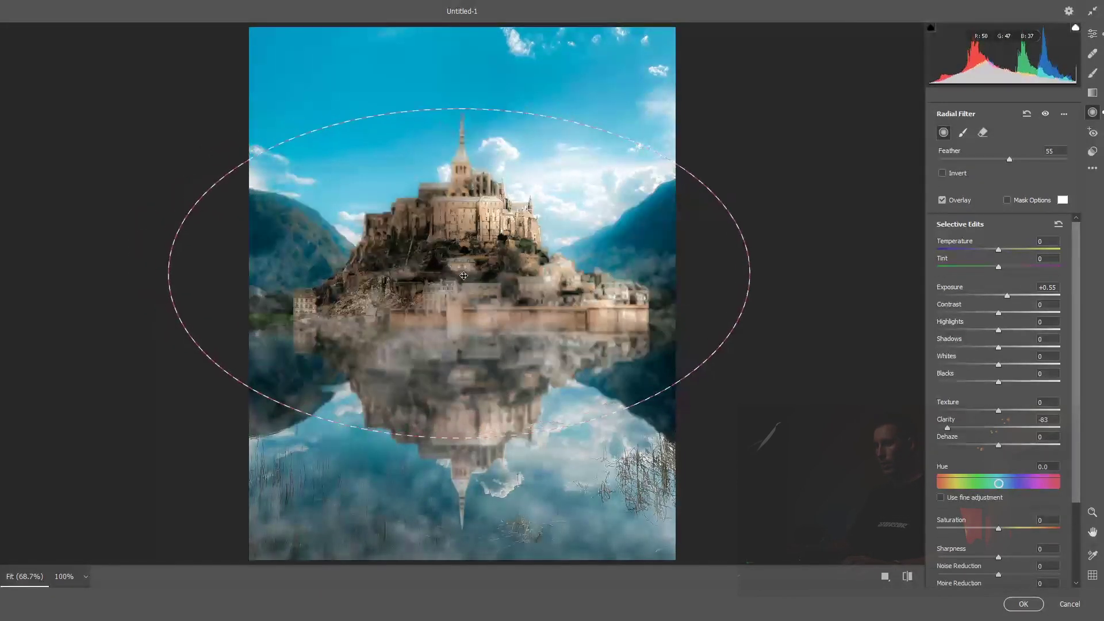
{"action": "left_click", "coordinate": [1059, 225]}
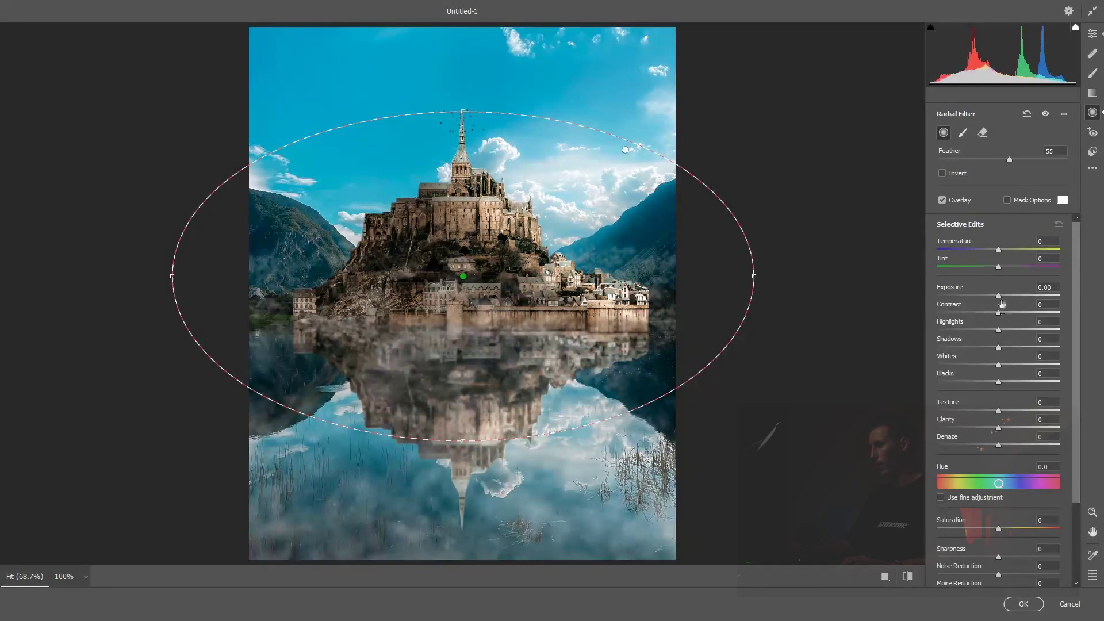
{"action": "left_click_drag", "start_coordinate": [1001, 299], "coordinate": [1003, 299]}
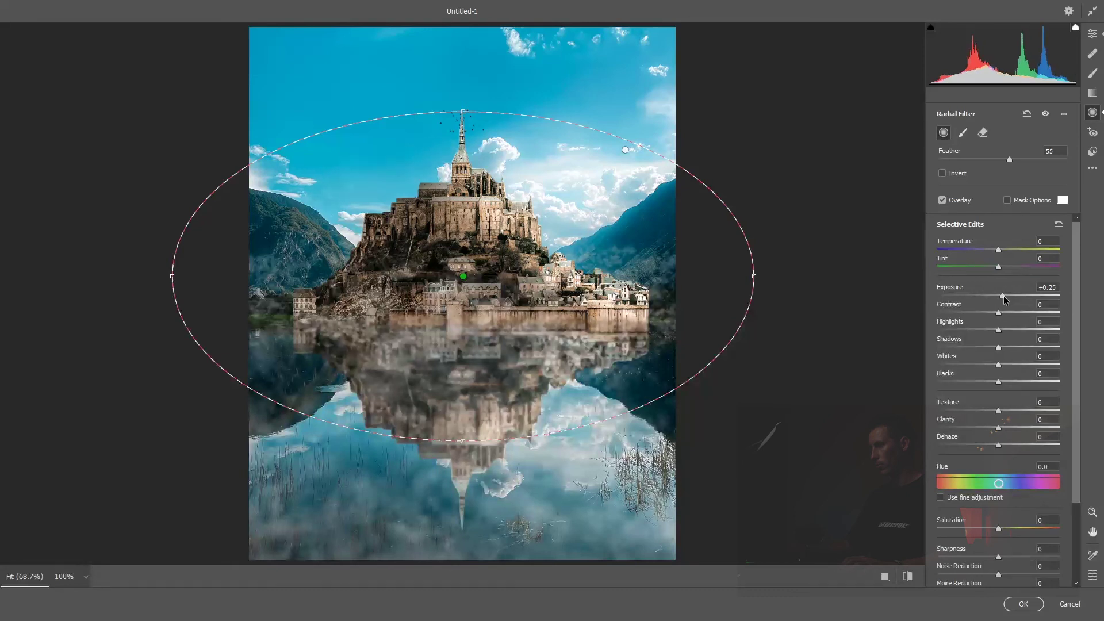
Step: Create a second, inverted radial filter darkening outside the ellipse at Exposure -0.40
{"action": "right_click", "coordinate": [464, 277]}
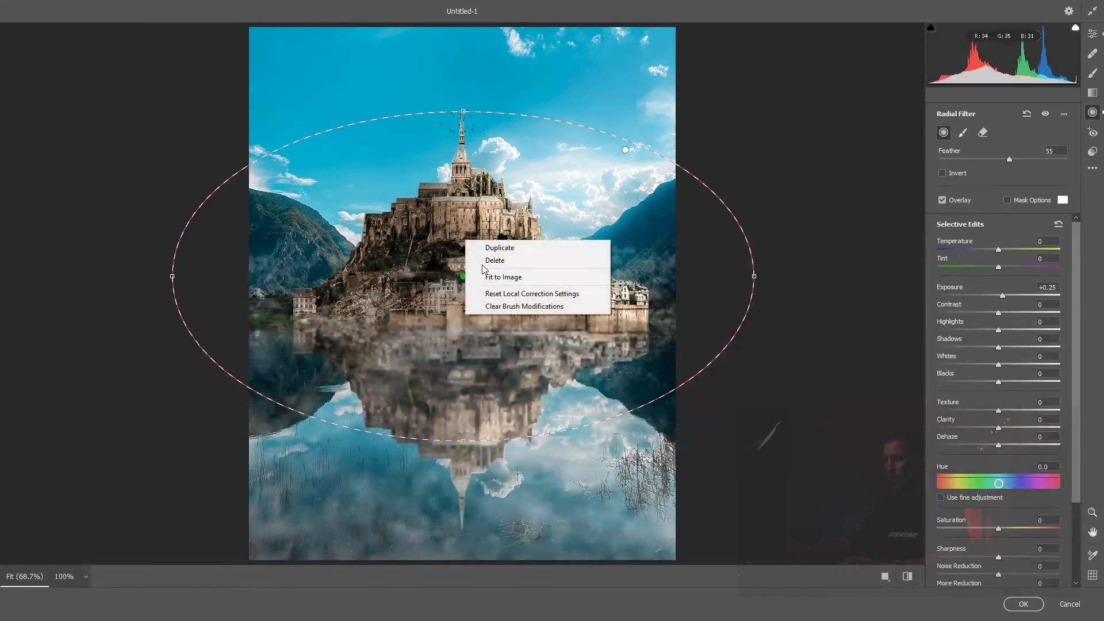
{"action": "left_click", "coordinate": [489, 248]}
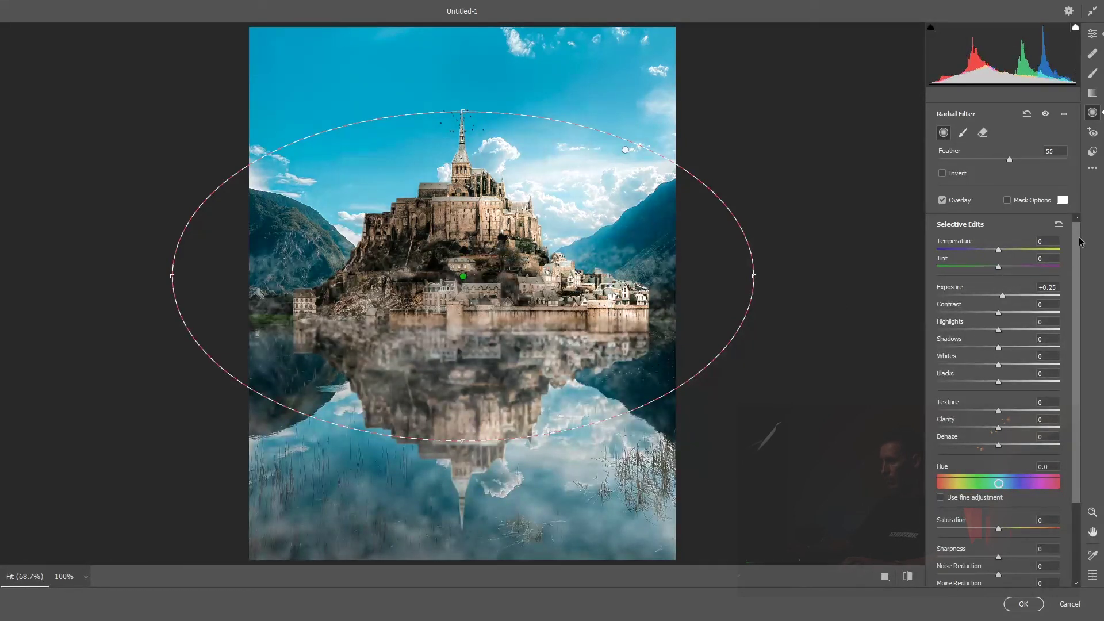
{"action": "left_click", "coordinate": [1058, 224]}
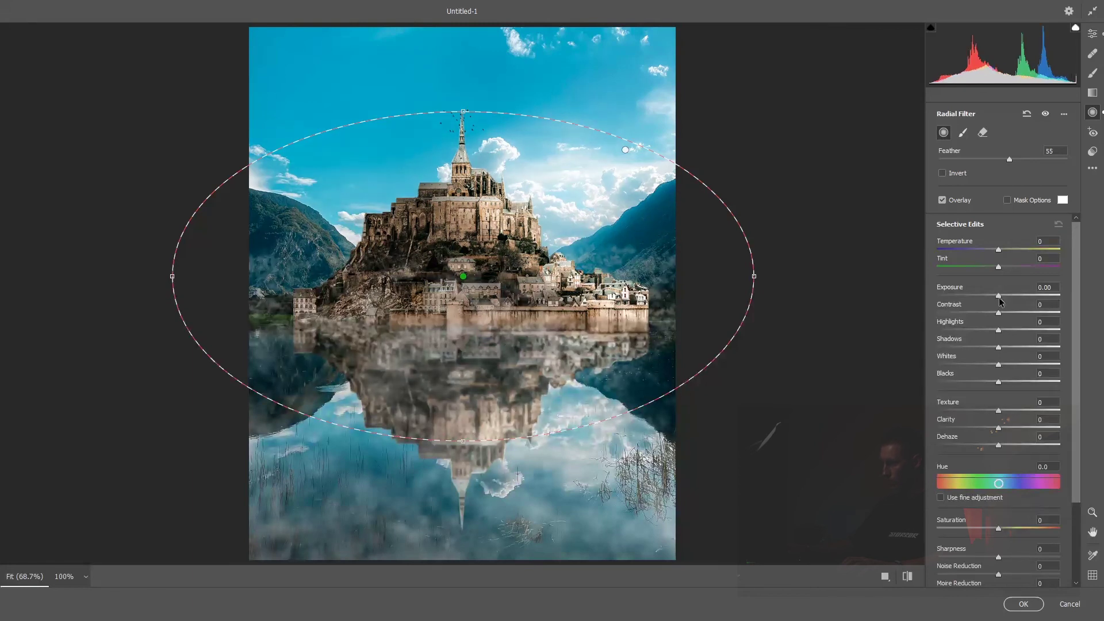
{"action": "left_click_drag", "start_coordinate": [997, 297], "coordinate": [984, 298]}
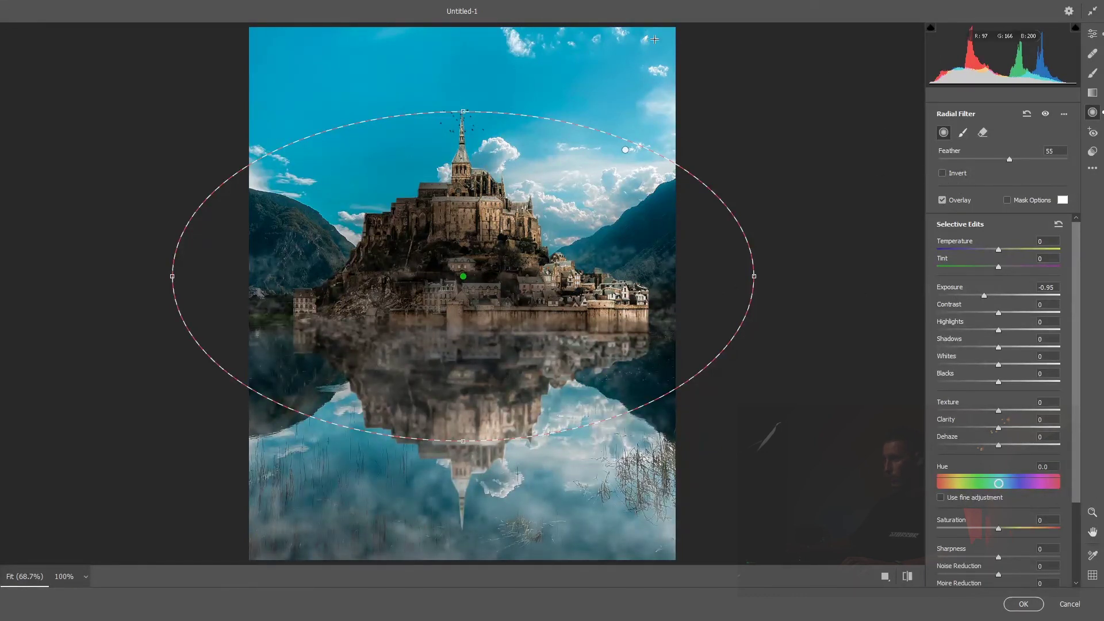
{"action": "left_click", "coordinate": [942, 173]}
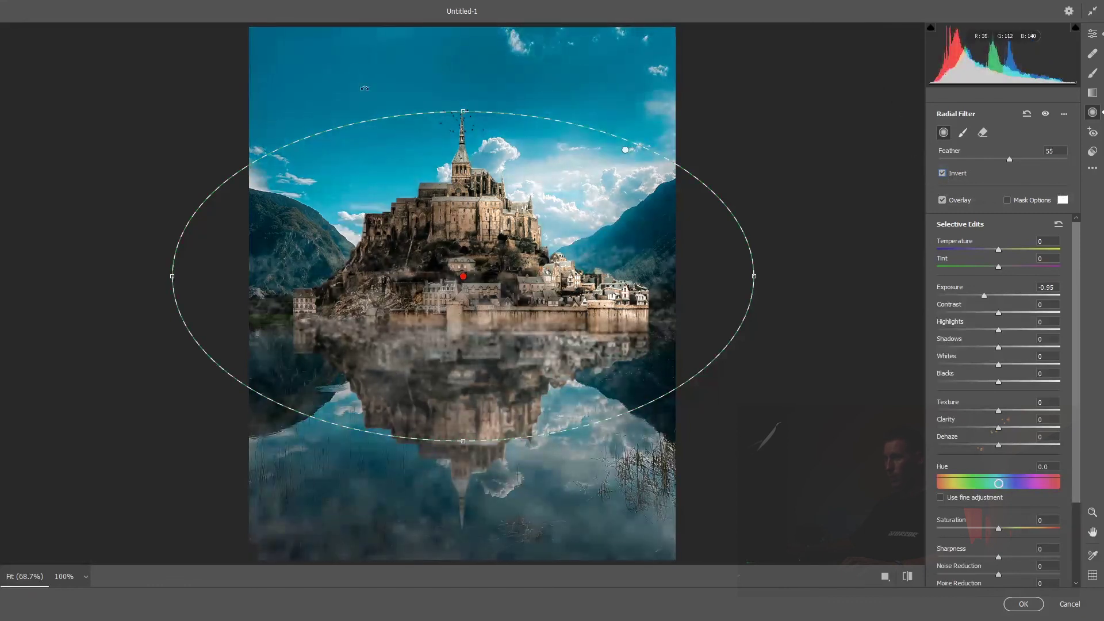
{"action": "mouse_move", "coordinate": [984, 297]}
{"action": "left_mouse_down"}
{"action": "mouse_move", "coordinate": [985, 318]}
{"action": "mouse_move", "coordinate": [994, 296]}
{"action": "left_mouse_up"}
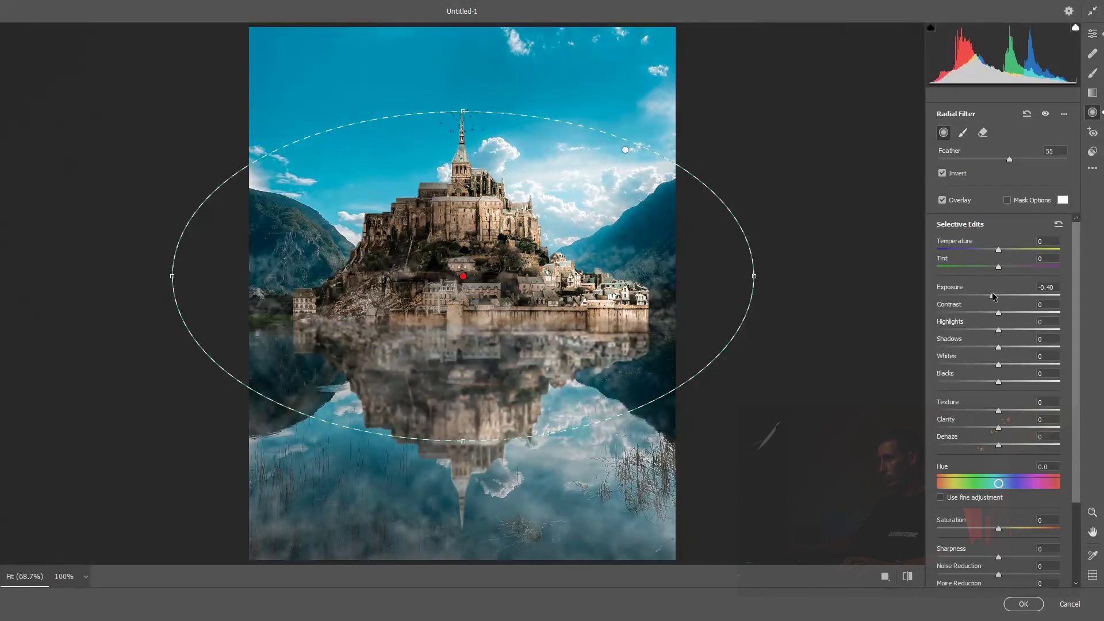
Step: Add a graduated adjustment from the left edge to the castle base and compare before/after
{"action": "left_click", "coordinate": [1088, 98]}
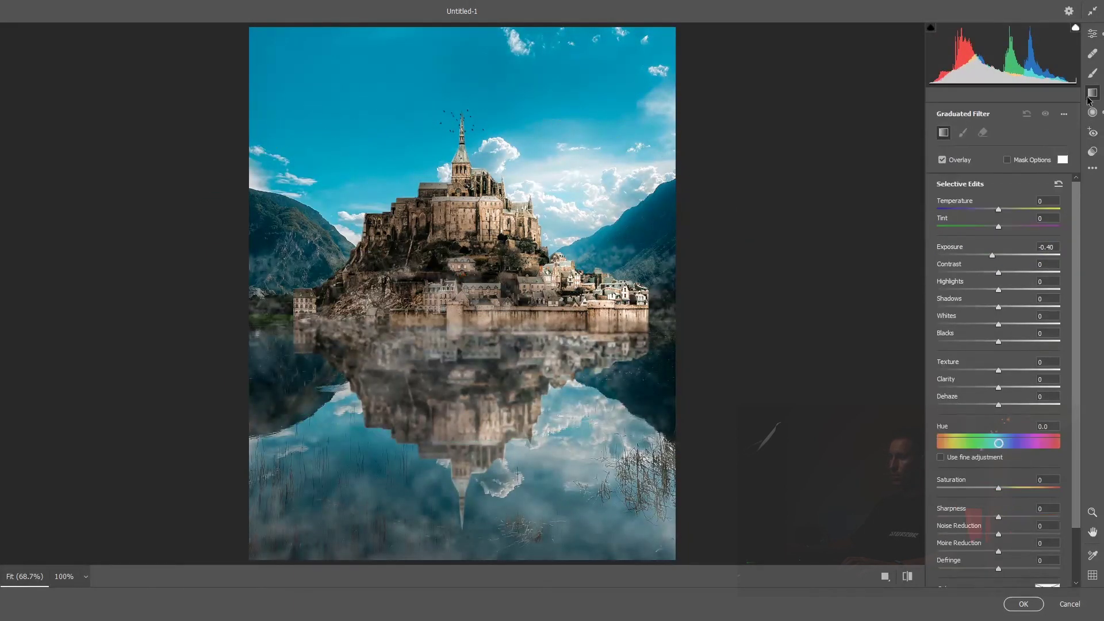
{"action": "left_click_drag", "start_coordinate": [242, 348], "coordinate": [373, 320]}
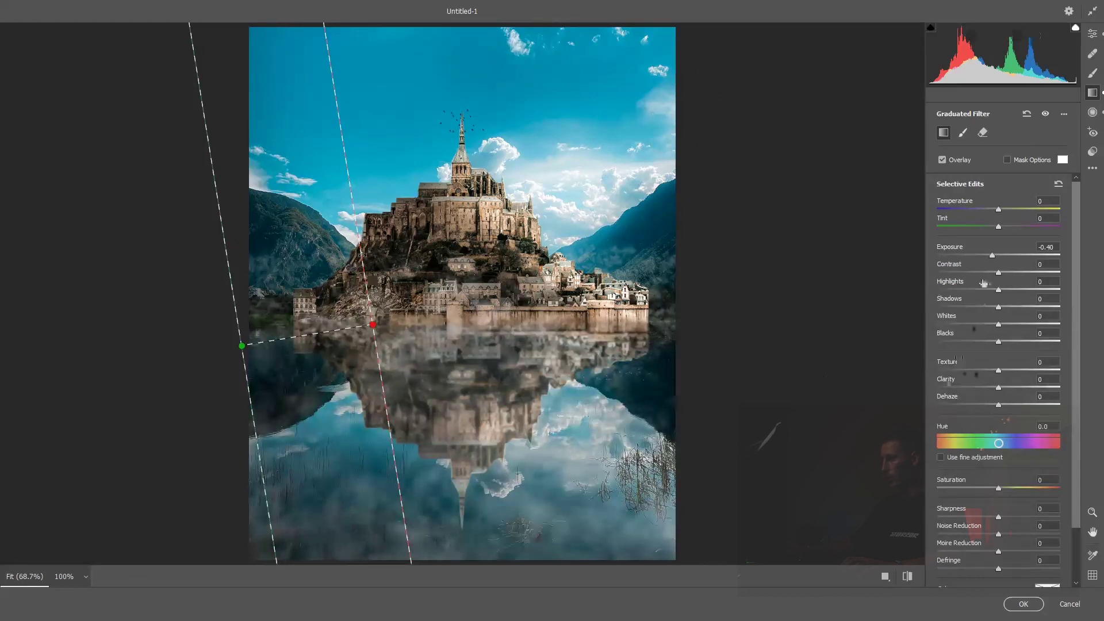
{"action": "key", "text": "e"}
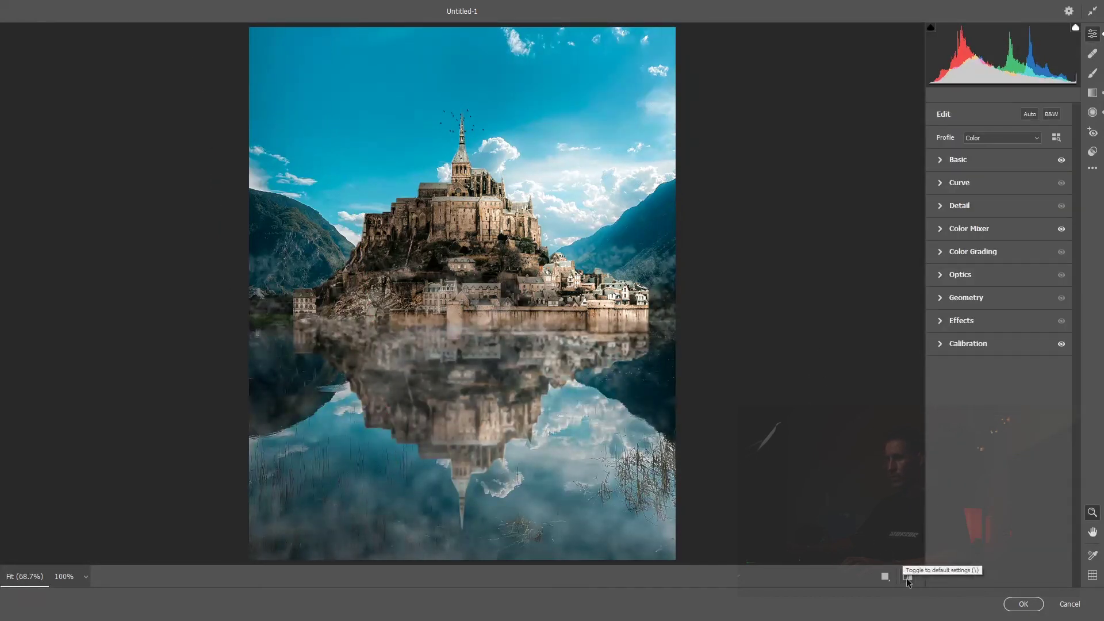
{"action": "left_click", "coordinate": [907, 577]}
{"action": "left_click", "coordinate": [908, 577]}
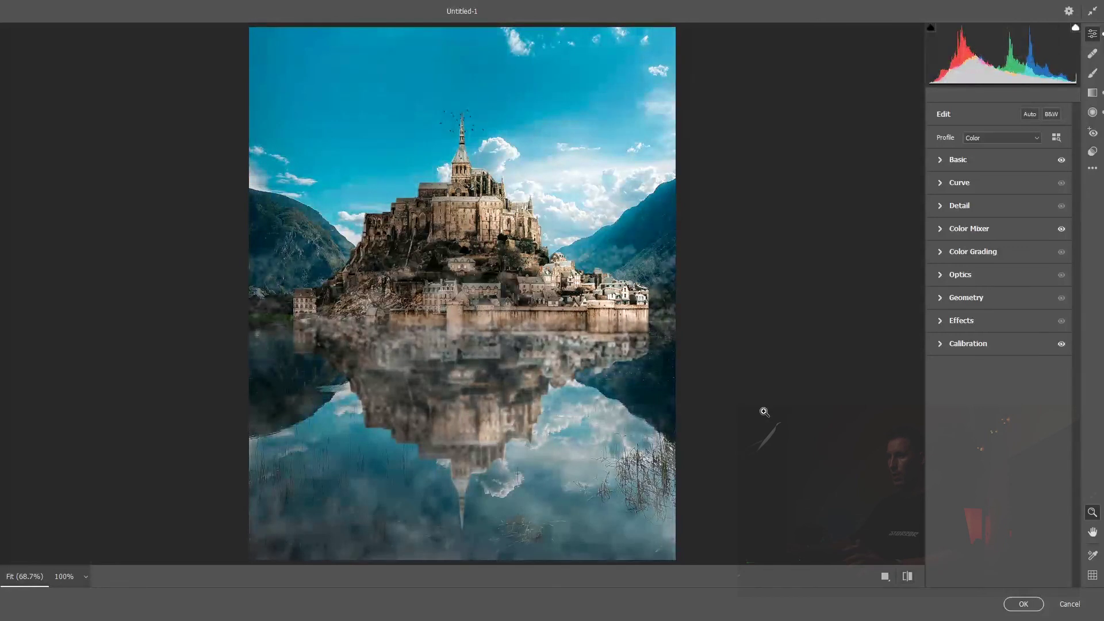
Step: Set Contrast +28, Shadows +38, Whites +28, Blacks -11 and apply the Camera Raw grade
{"action": "left_click", "coordinate": [959, 160]}
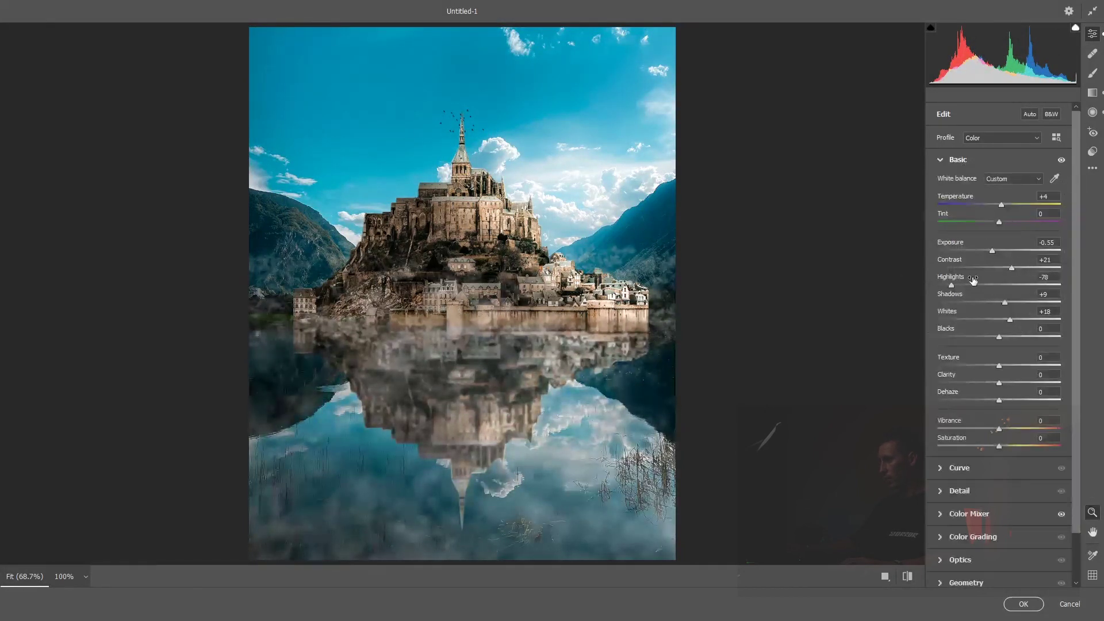
{"action": "left_click_drag", "start_coordinate": [999, 338], "coordinate": [997, 338]}
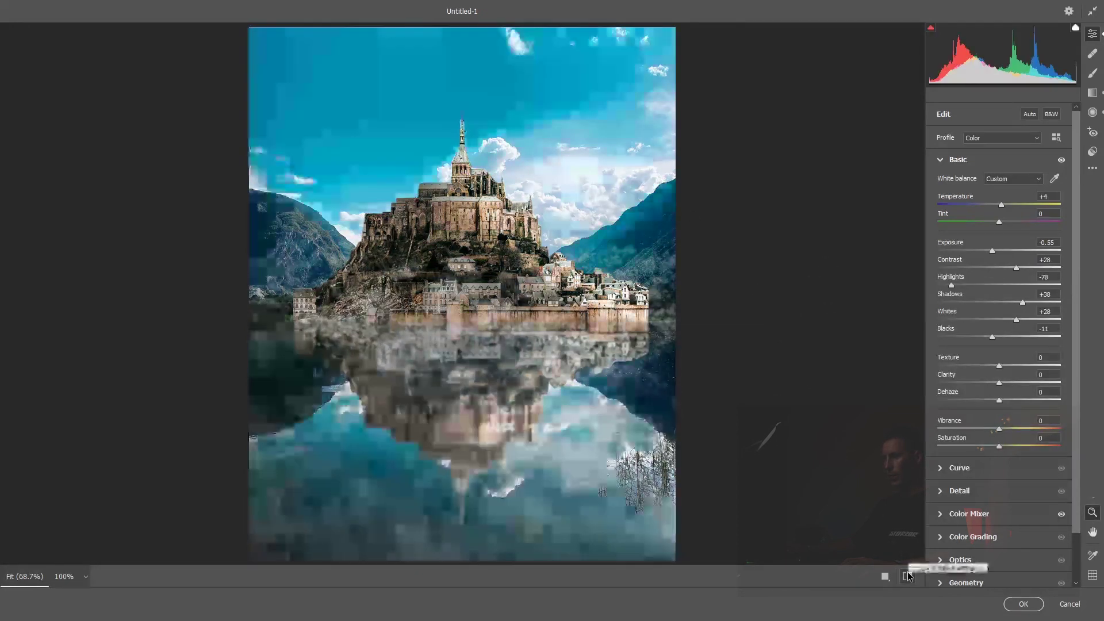
{"action": "left_click", "coordinate": [1023, 604]}
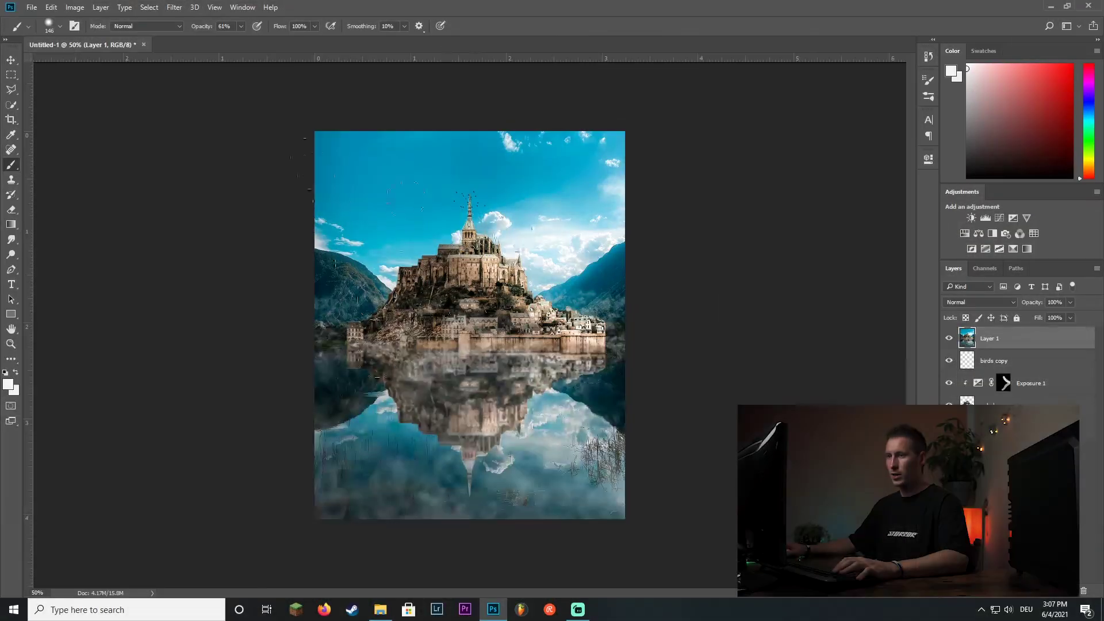
Step: Save the composite to the Desktop as 'misty castle' JPEG at Quality 12
{"action": "left_click", "coordinate": [32, 7]}
{"action": "mouse_move", "coordinate": [43, 161]}
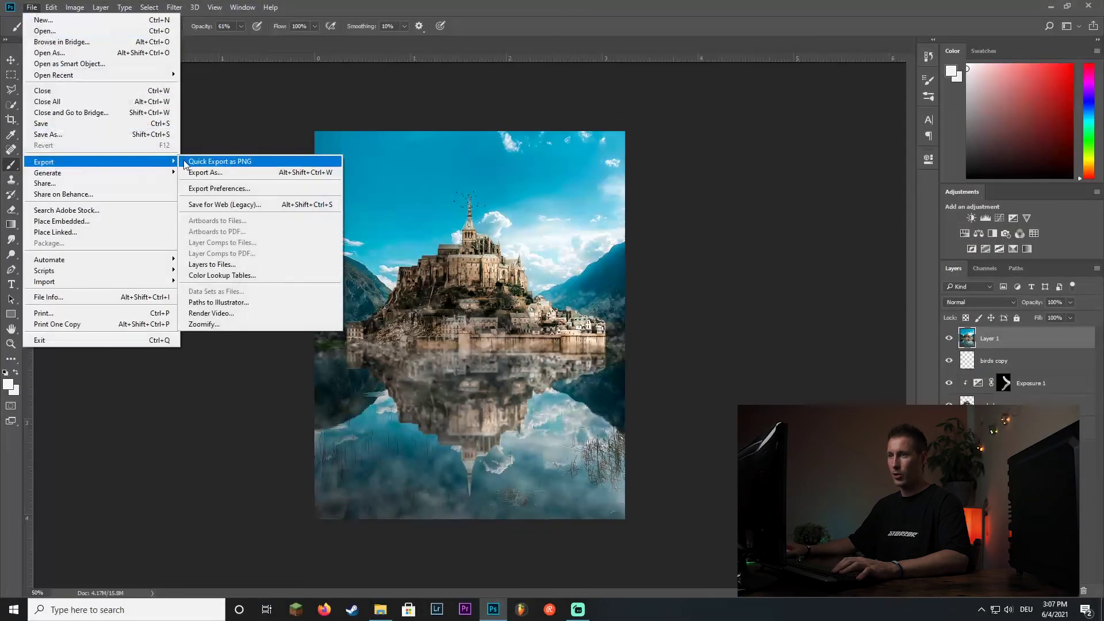
{"action": "left_click", "coordinate": [73, 139]}
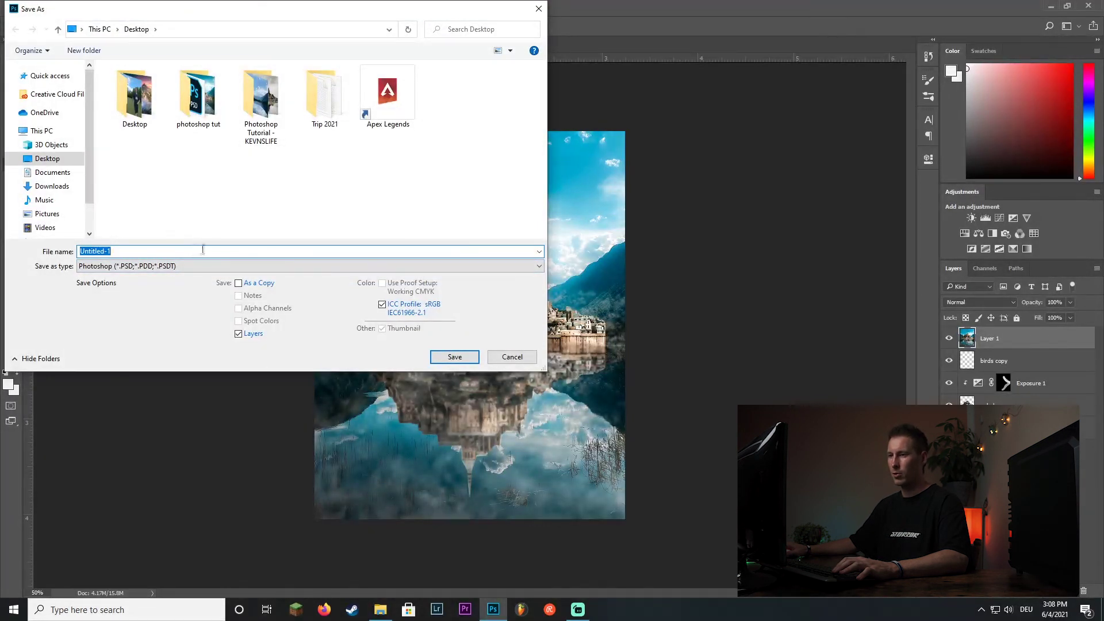
{"action": "key", "text": "BackSpace"}
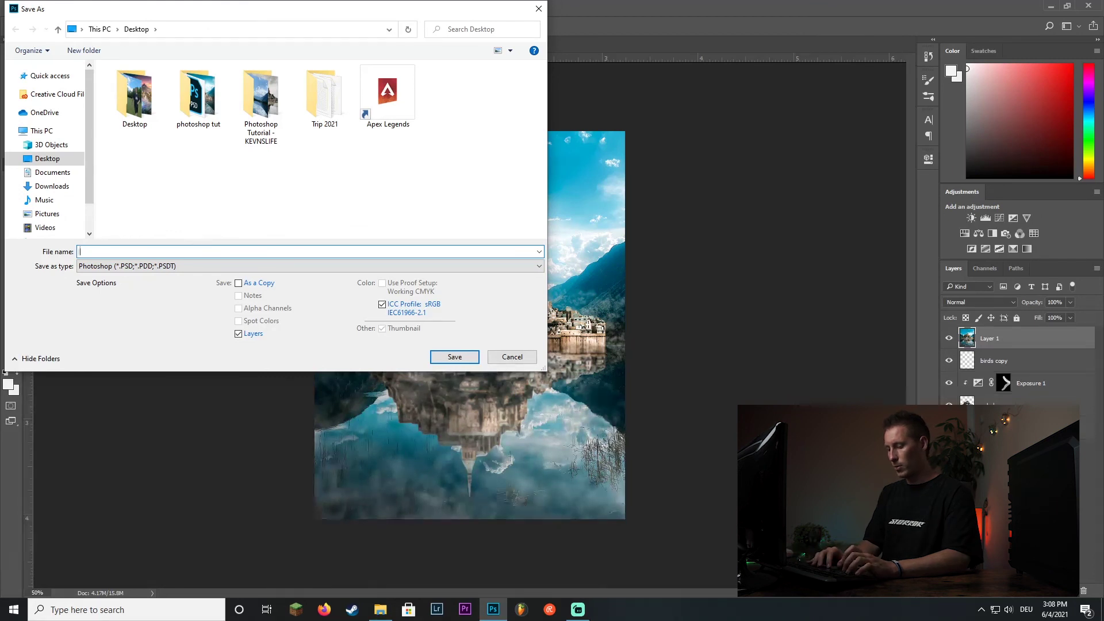
{"action": "type", "text": "ref"}
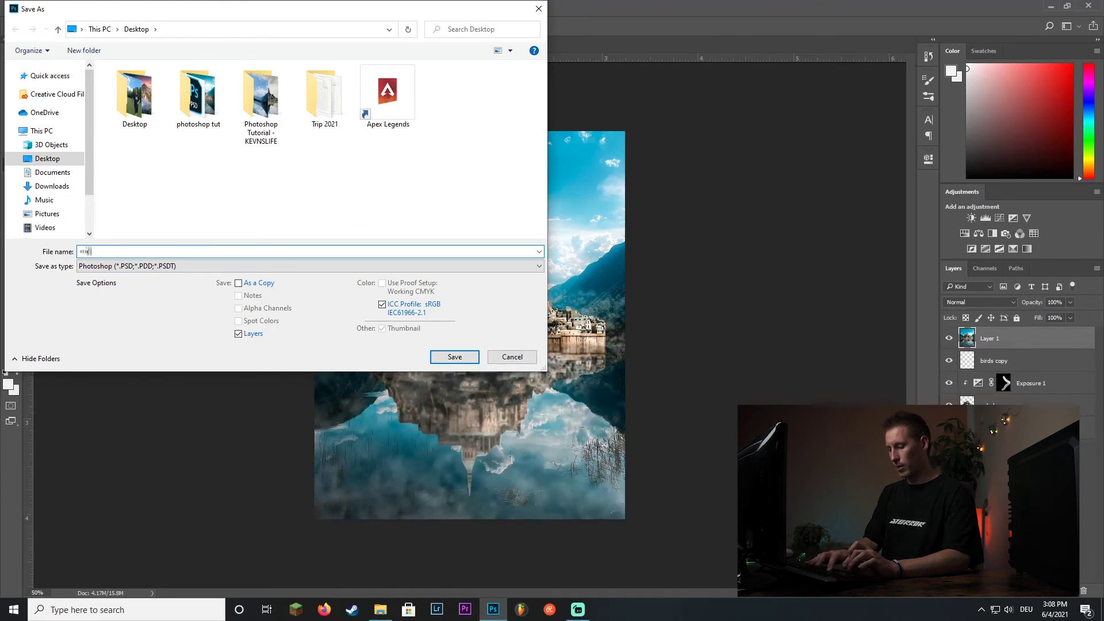
{"action": "type", "text": "sty castle"}
{"action": "left_click", "coordinate": [194, 266]}
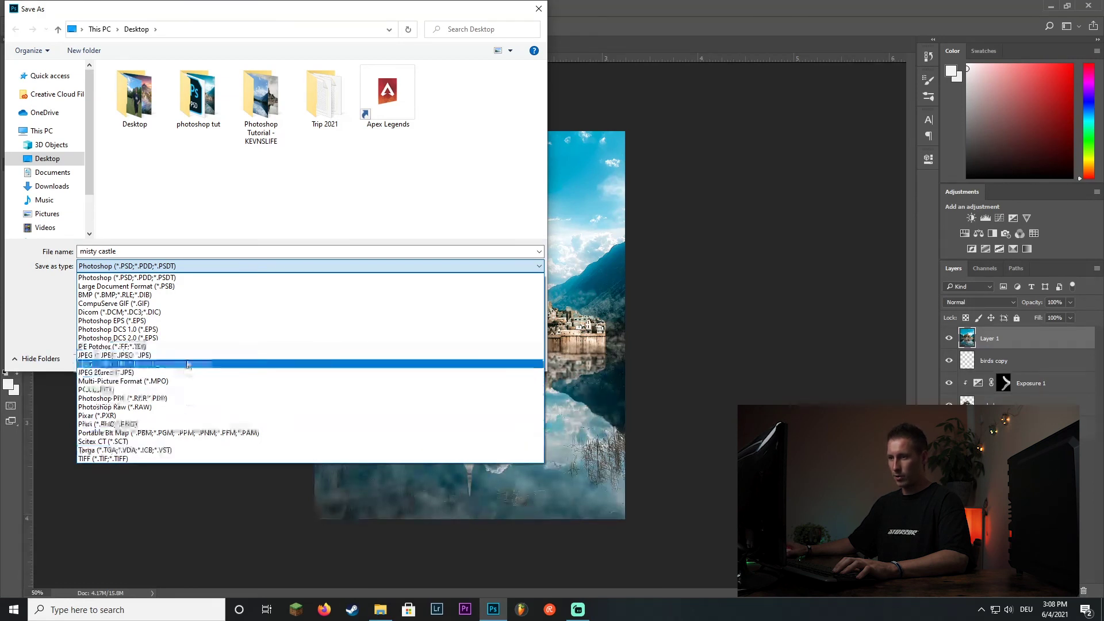
{"action": "left_click", "coordinate": [184, 355]}
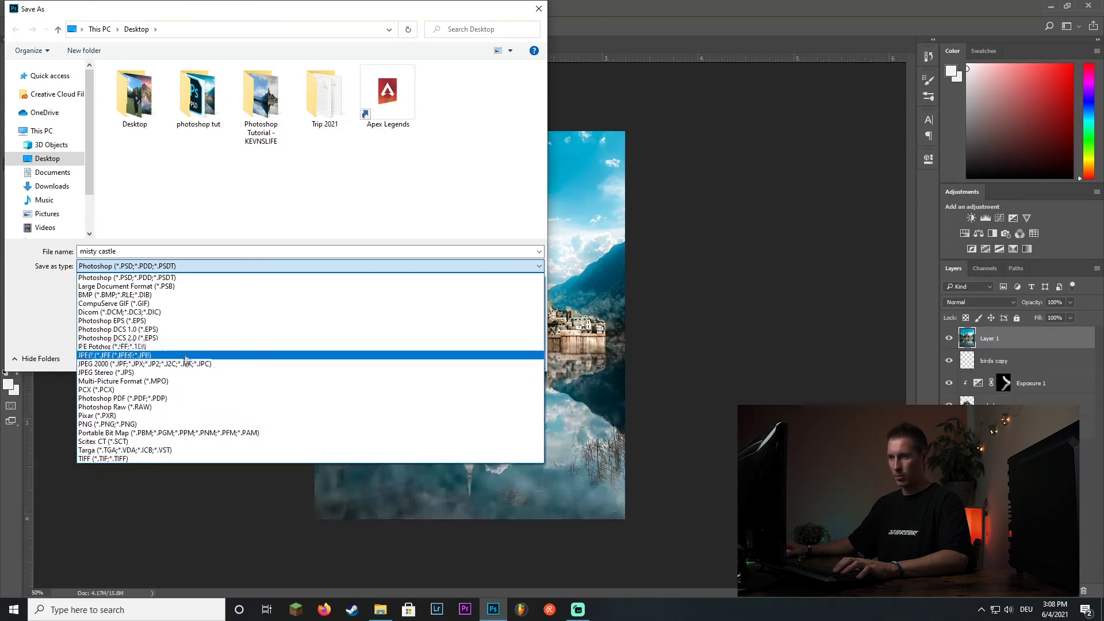
{"action": "left_click", "coordinate": [185, 357]}
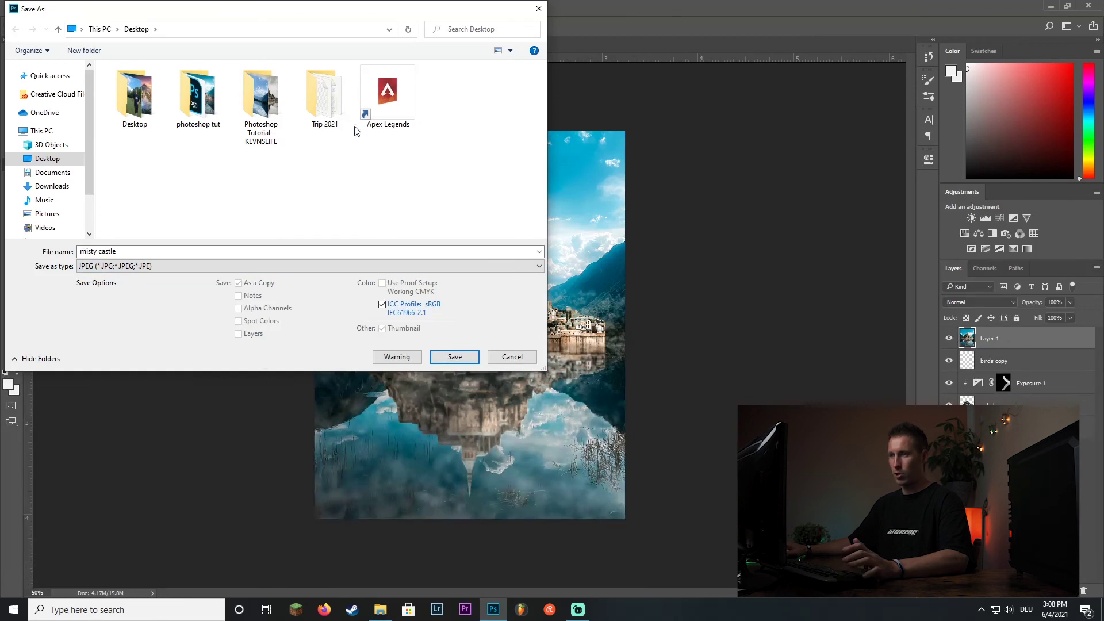
{"action": "left_click", "coordinate": [463, 358]}
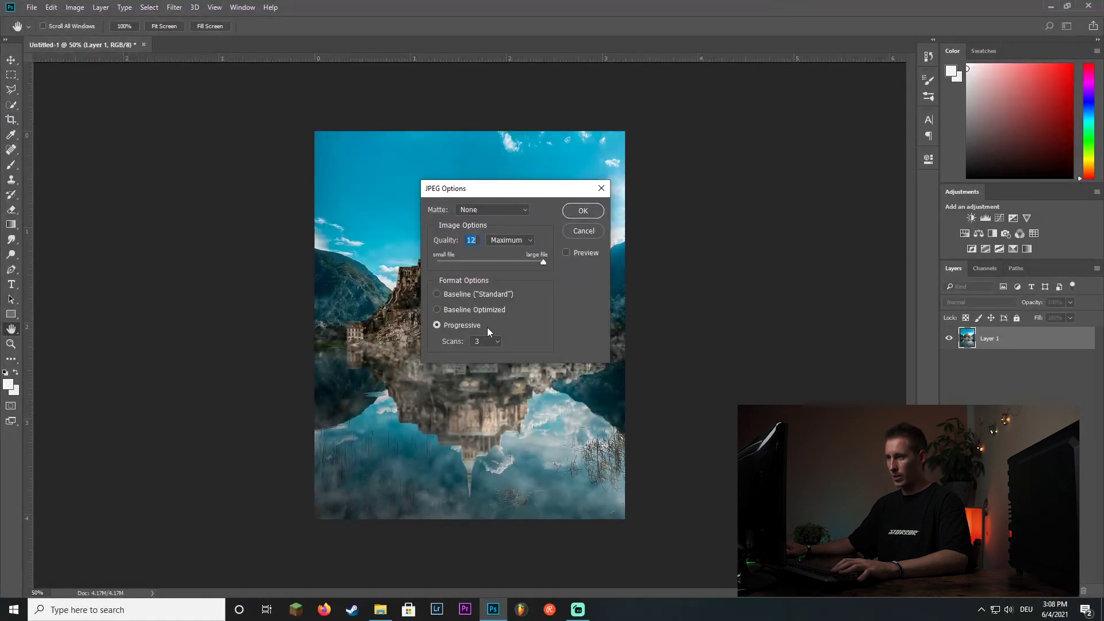
{"action": "left_click", "coordinate": [583, 212]}
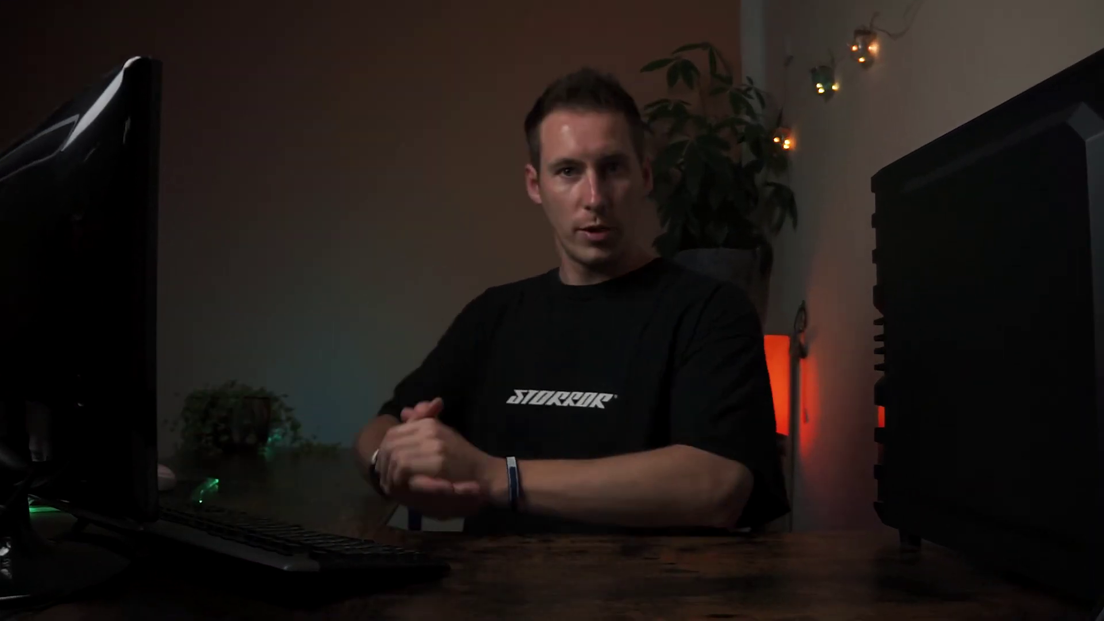